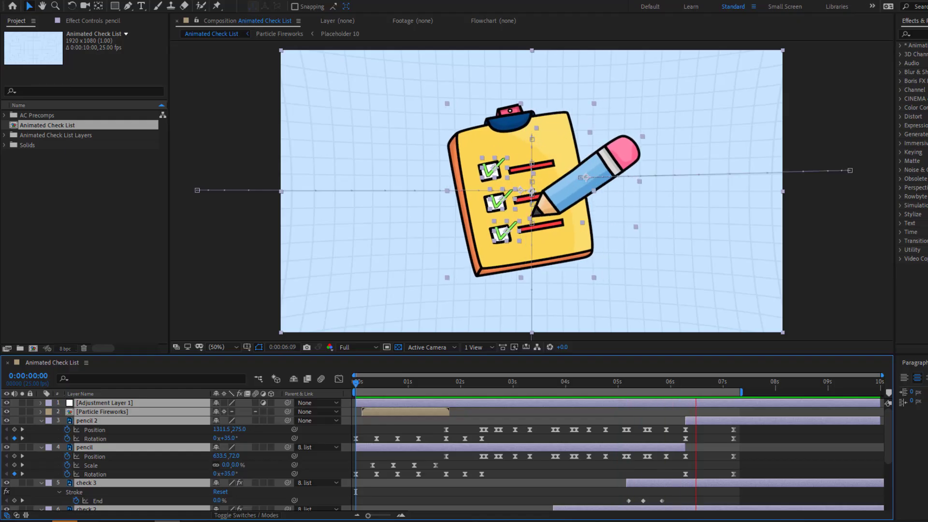
- Enlarge the viewer to preview the finished checklist animation
key(grave)
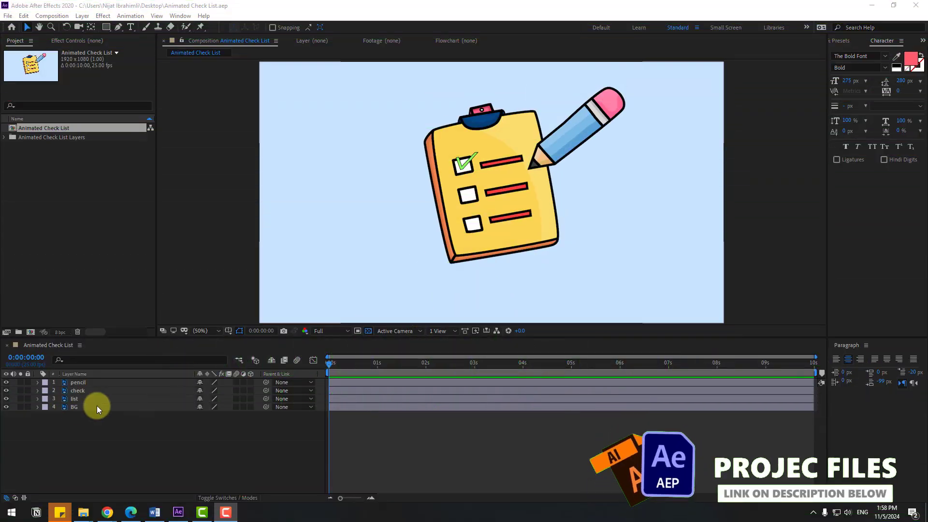
- Lock the BG layer so it can't be moved
click(84, 409)
click(28, 407)
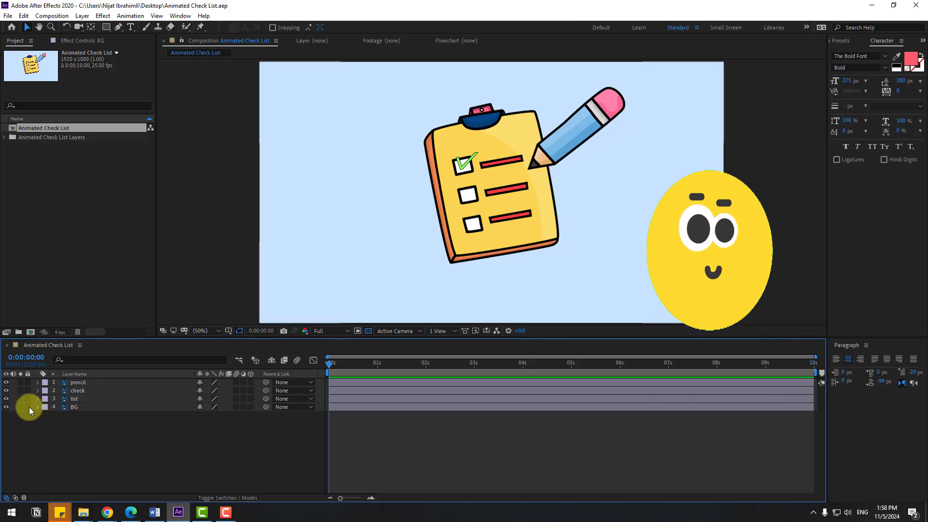
click(72, 399)
shift+click(75, 391)
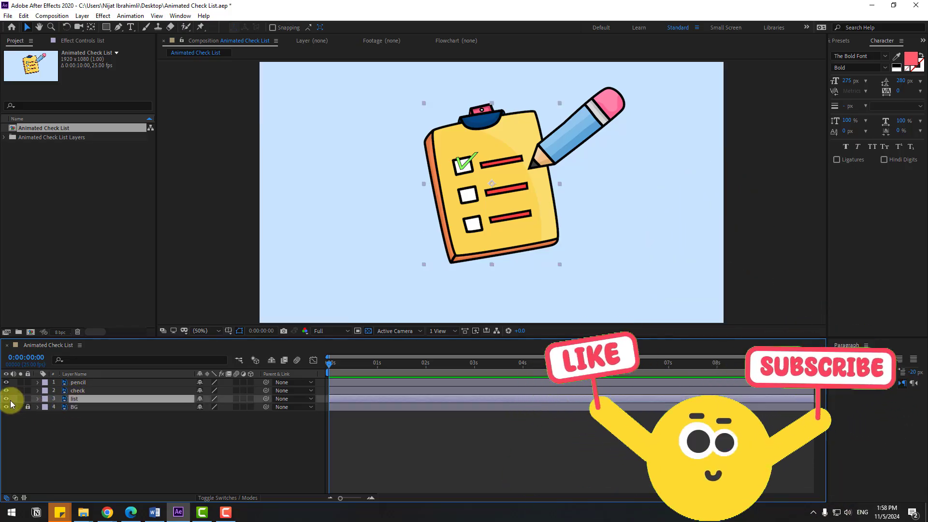
- Keyframe the list layer's Position at 0:00 at 959.0, 1457.5, below the frame
click(89, 400)
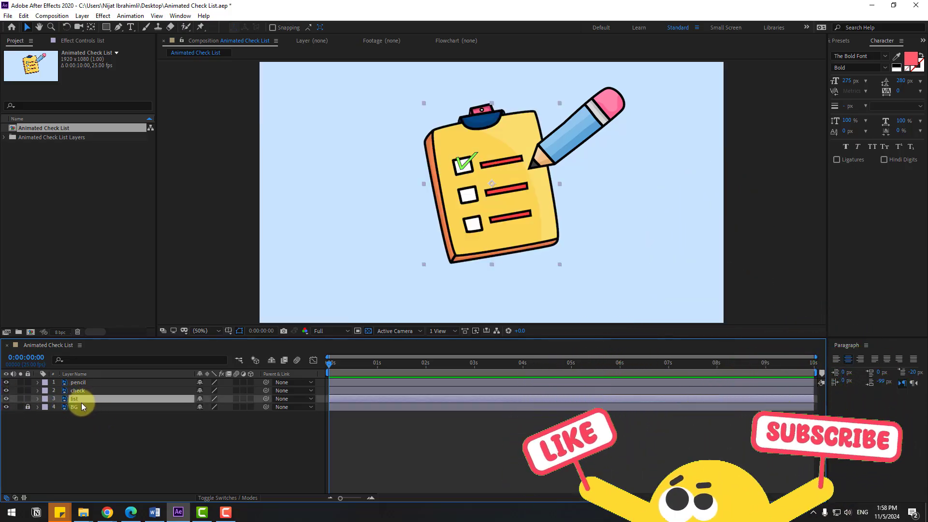
key(p)
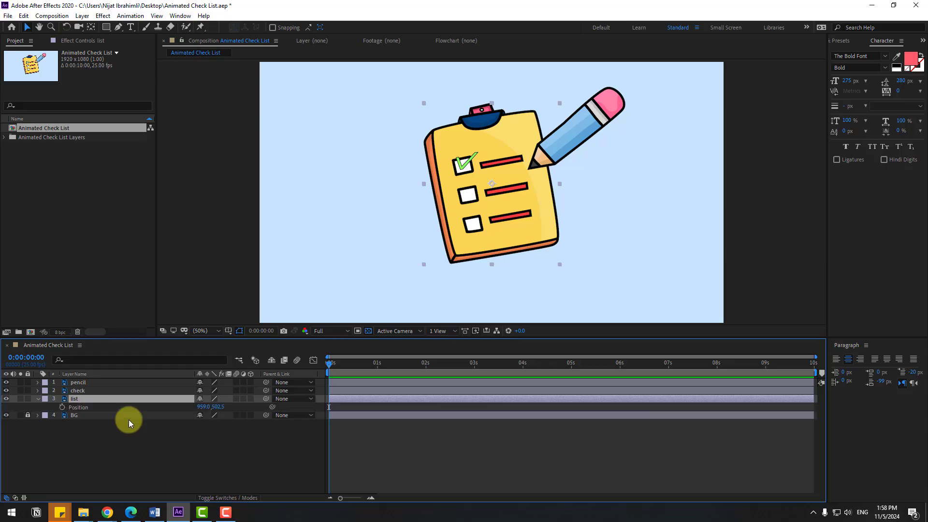
click(62, 407)
drag(217, 407, 730, 357)
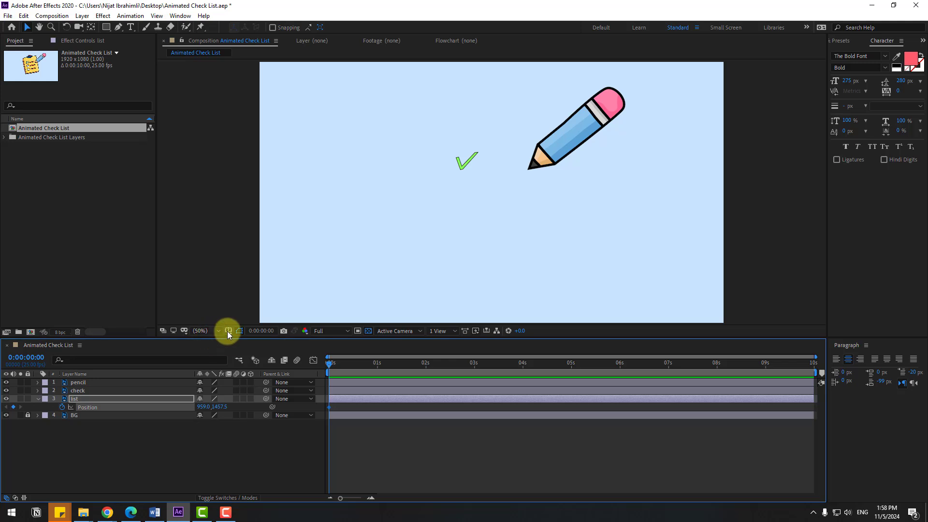
click(228, 332)
- Turn on Title/Action Safe guides, raise the clipboard at 0:10 and drop it lower at 0:20
click(245, 342)
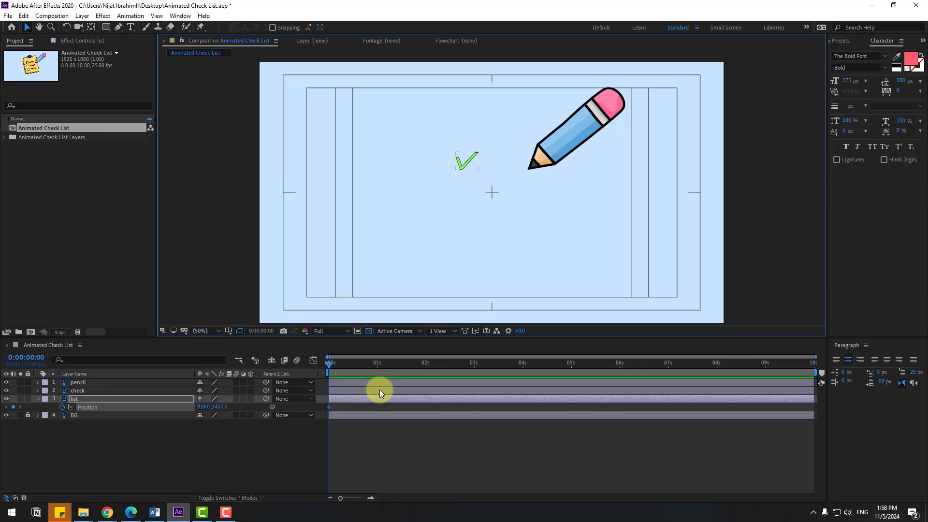
key(shift+Page_Down)
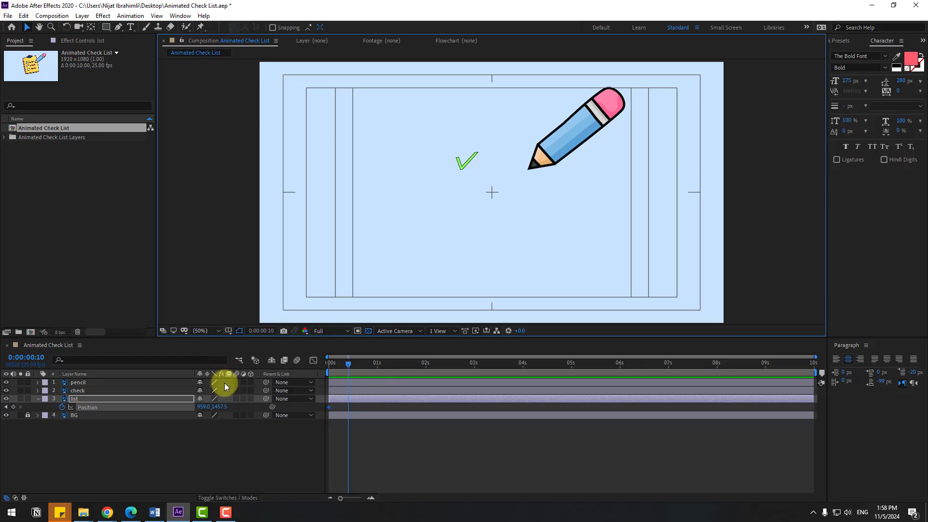
drag(219, 407, 3, 409)
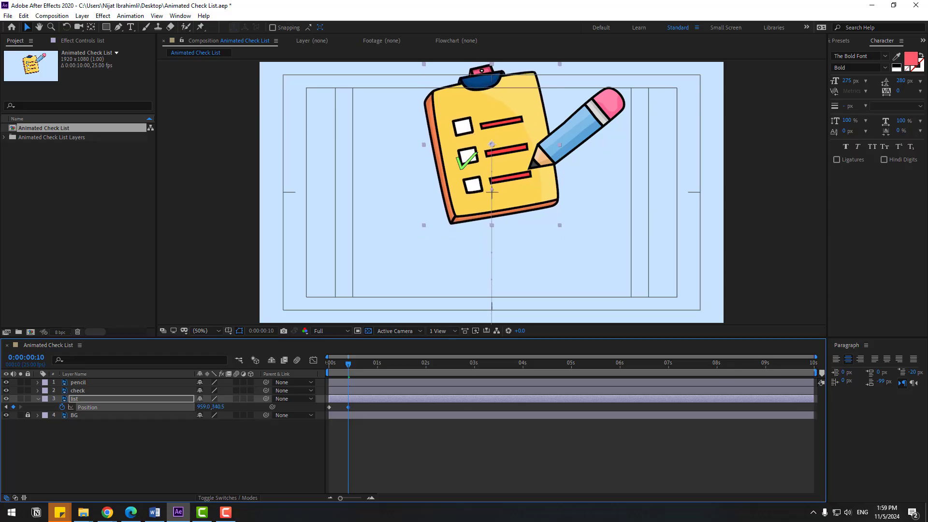
key(shift+Page_Down)
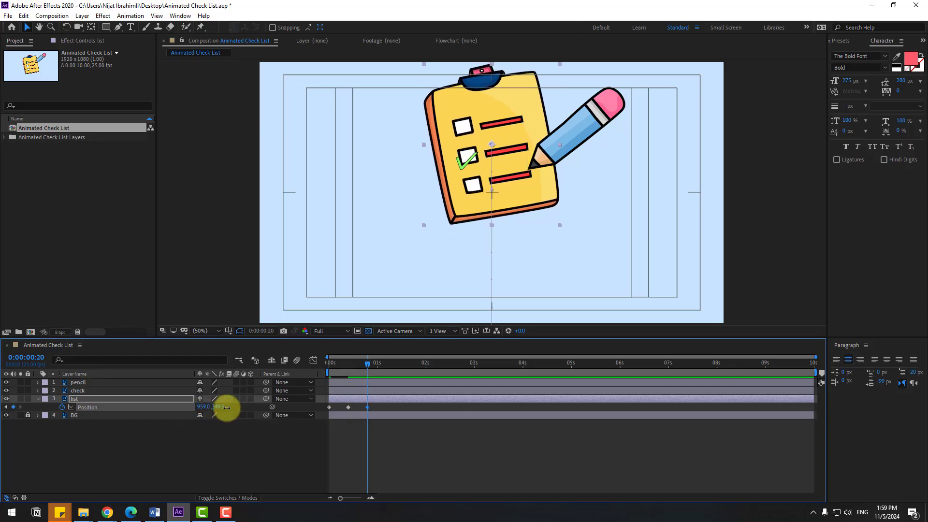
drag(222, 407, 369, 407)
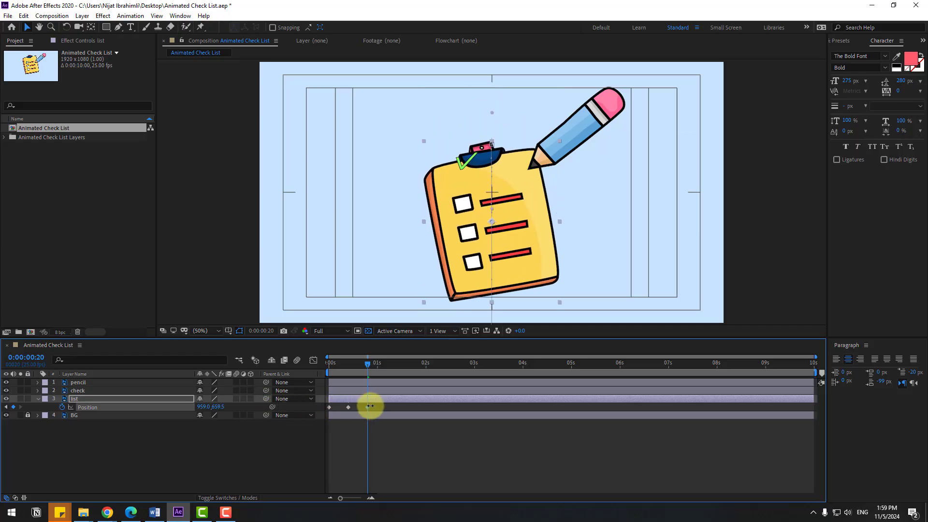
- Add bounce Position keys: up at 1:05, slightly down at 1:15, resting at 2:00
key(shift+Page_Down)
drag(217, 406, 108, 404)
key(shift+Page_Down)
drag(219, 408, 292, 400)
key(shift+Page_Down)
mouse_move(219, 409)
mouse_down()
mouse_move(180, 406)
mouse_move(215, 417)
mouse_move(222, 404)
mouse_move(230, 414)
mouse_up()
- Apply Easy Ease to all of the list's Position keyframes
click(487, 386)
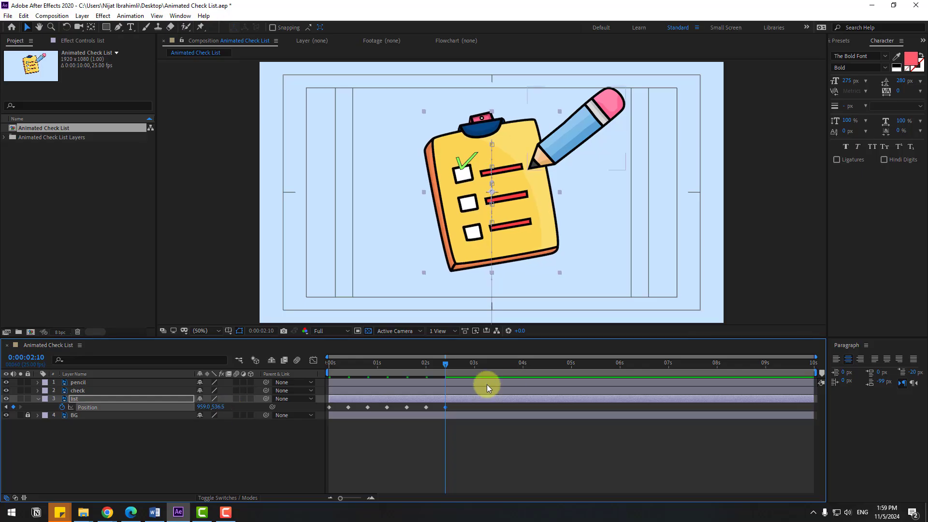
drag(458, 407, 298, 417)
right_click(330, 406)
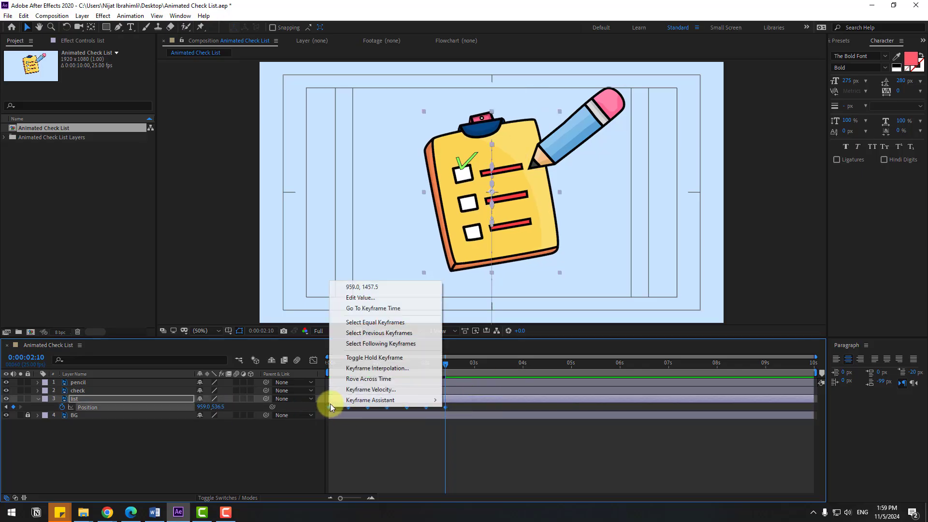
mouse_move(426, 400)
click(490, 435)
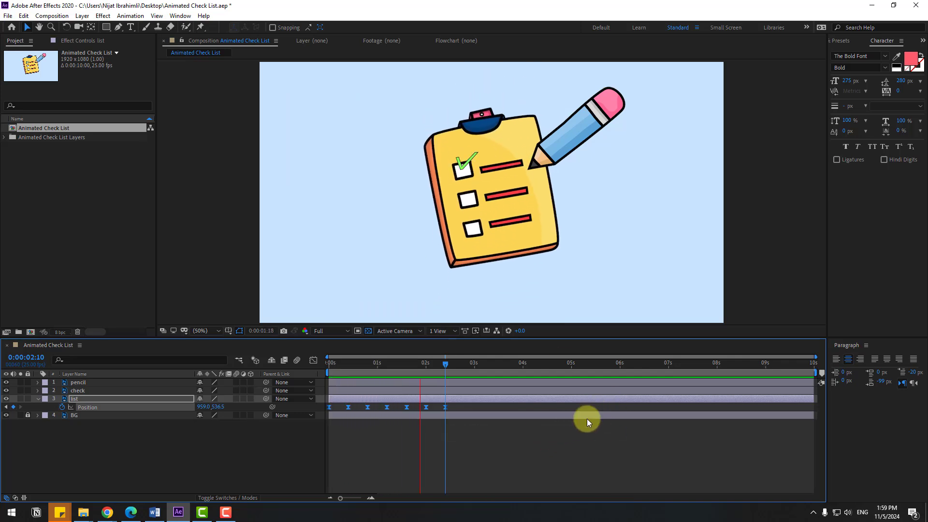
- Start keyframing the list's Scale at 0:00 with 80% width
key(space)
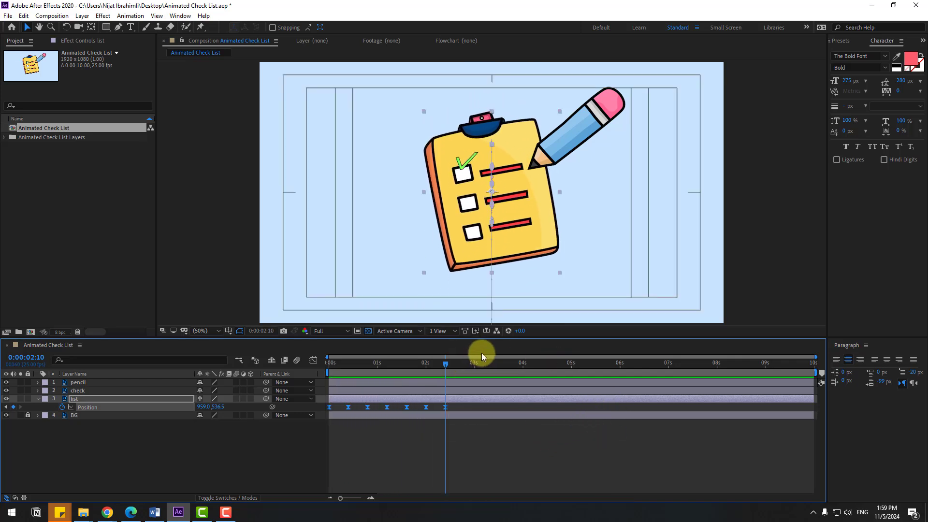
key(shift+s)
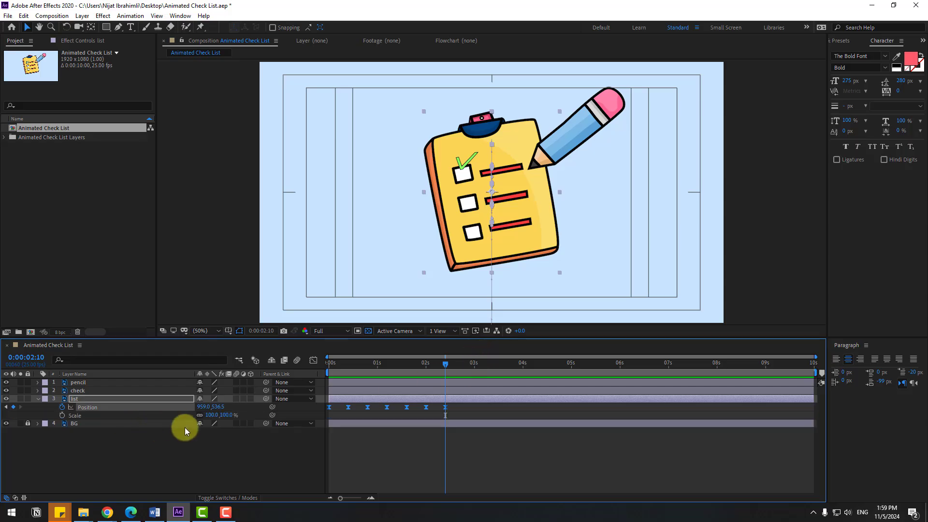
drag(416, 370, 315, 373)
key(comma)
drag(357, 287, 351, 238)
key(v)
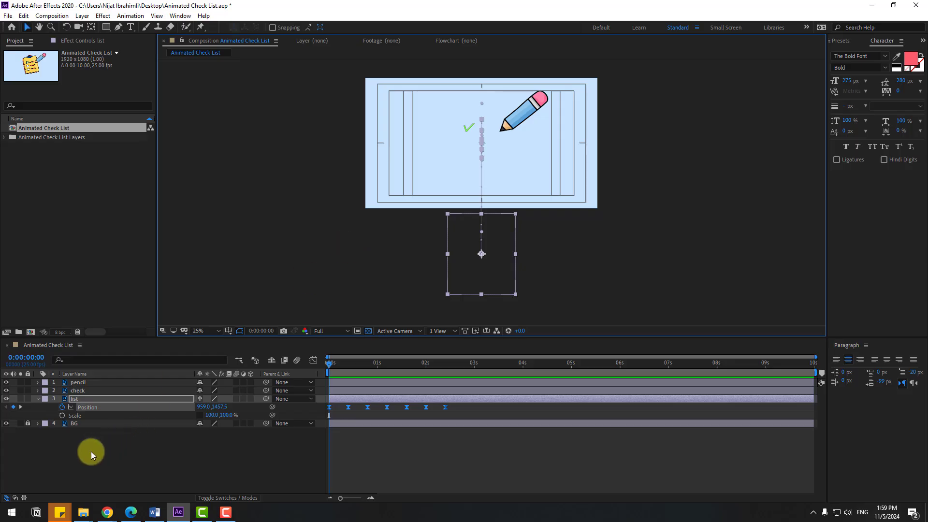
click(91, 452)
click(62, 416)
click(215, 417)
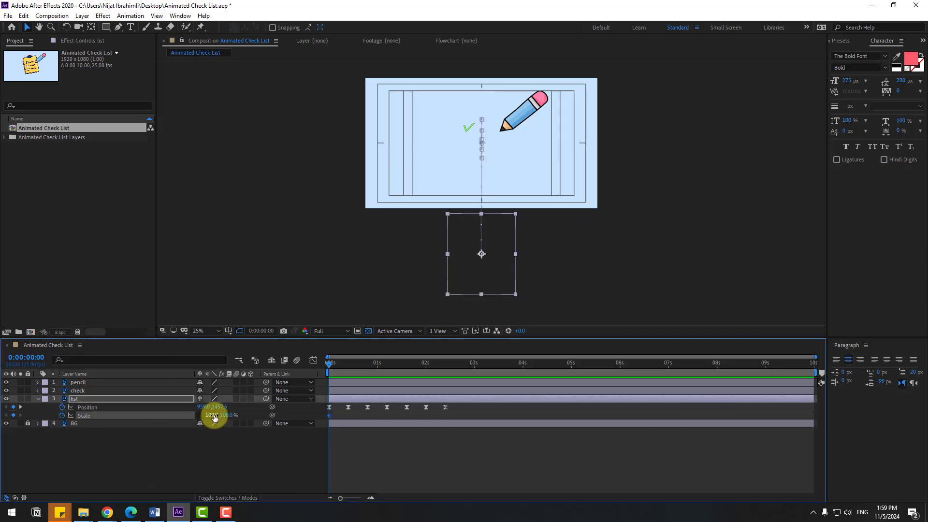
text(80)
key(Return)
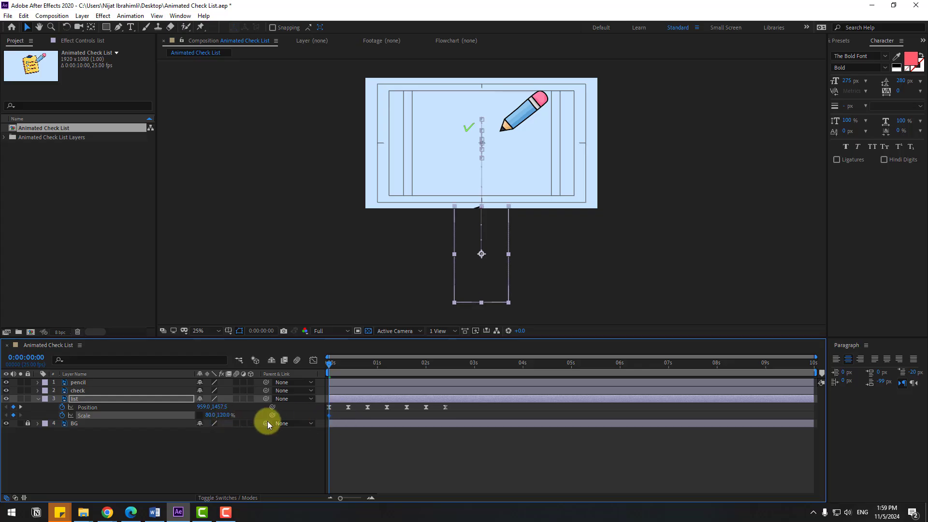
- Push the start scale slightly lower and set 115% width, 80% height at 0:10
click(223, 424)
drag(223, 411, 235, 413)
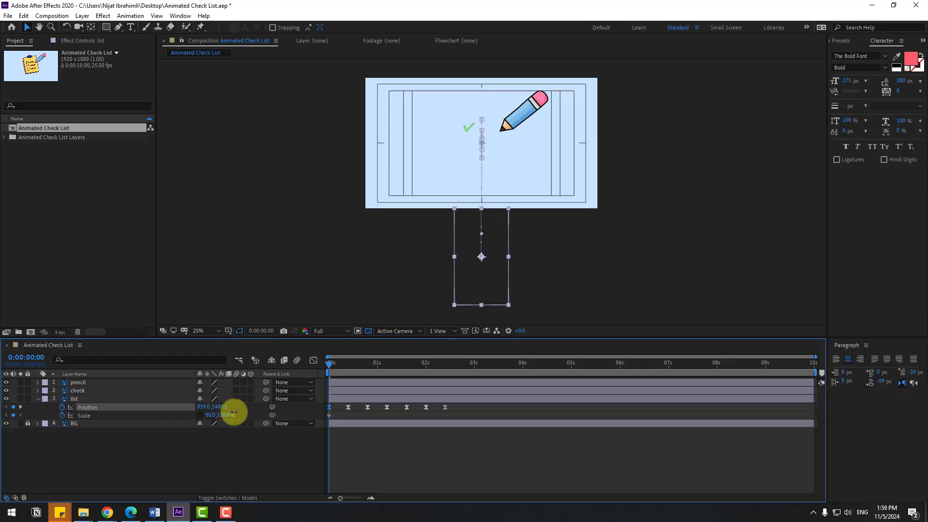
click(202, 456)
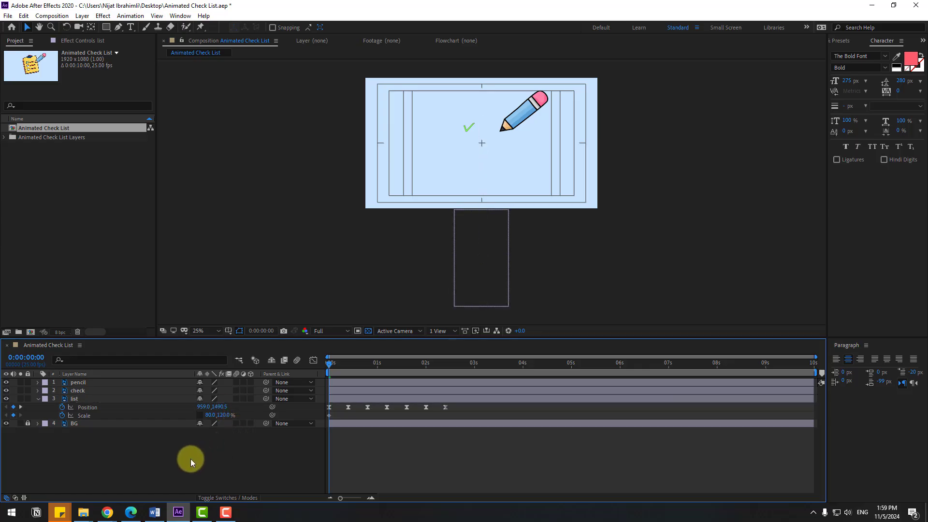
key(k)
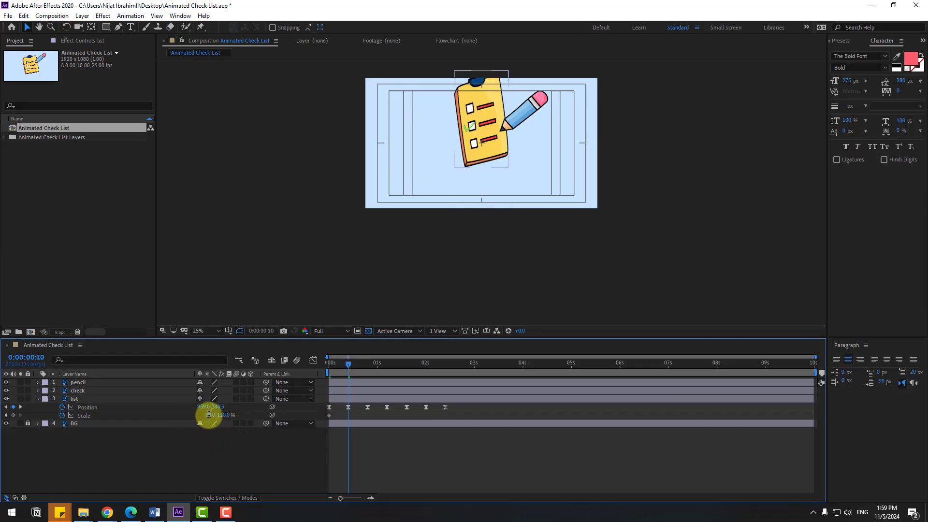
text(5)
key(Return)
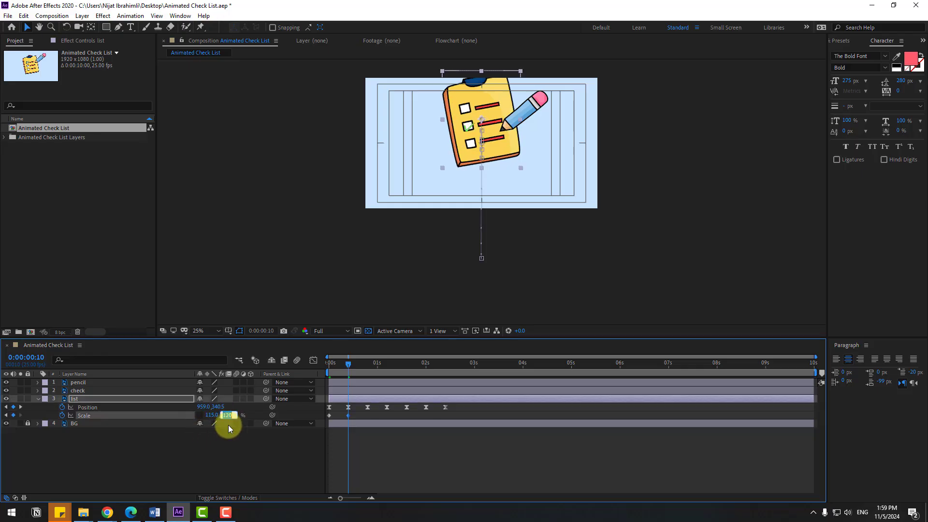
text(80)
key(Return)
- Set Scale to 90% by 110% at 0:20, 105% width at 1:05, then 98% by 95%
key(k)
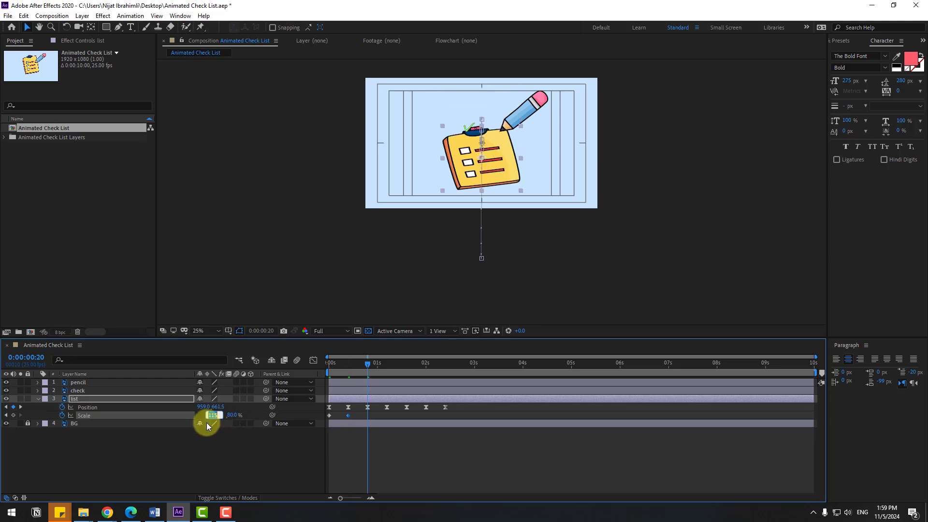
text(90)
key(Return)
click(223, 415)
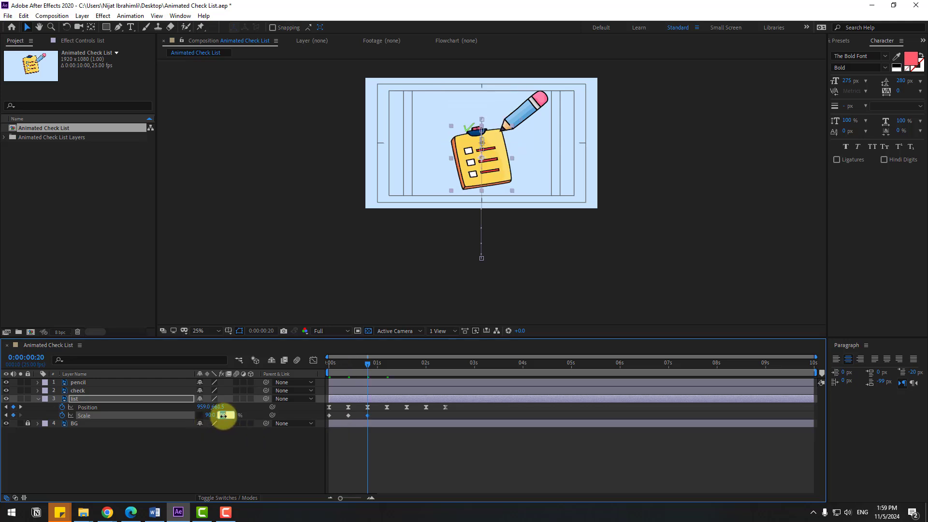
text(110)
key(Return)
key(k)
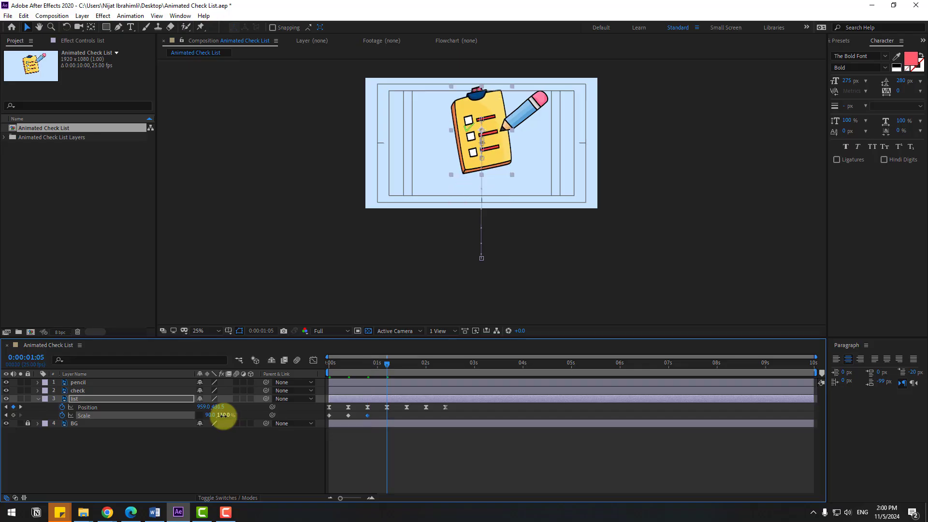
text(10)
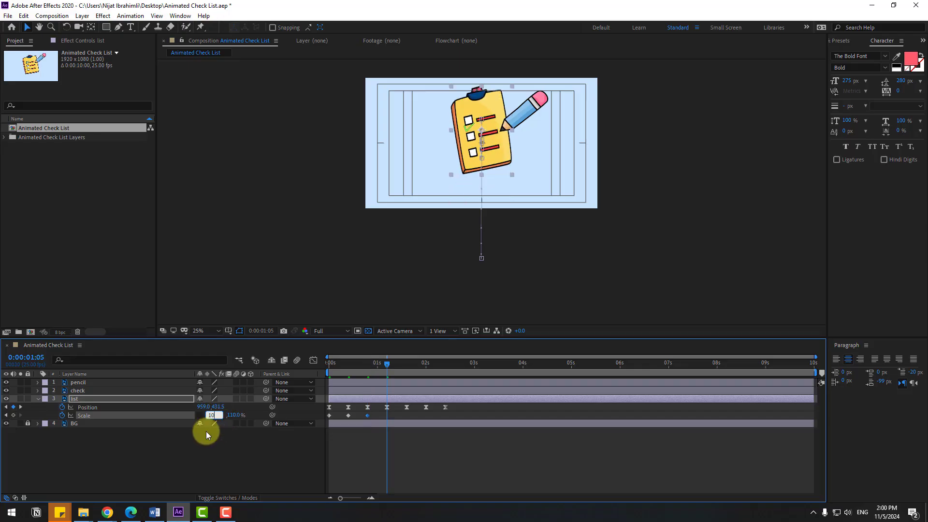
text(5)
key(Return)
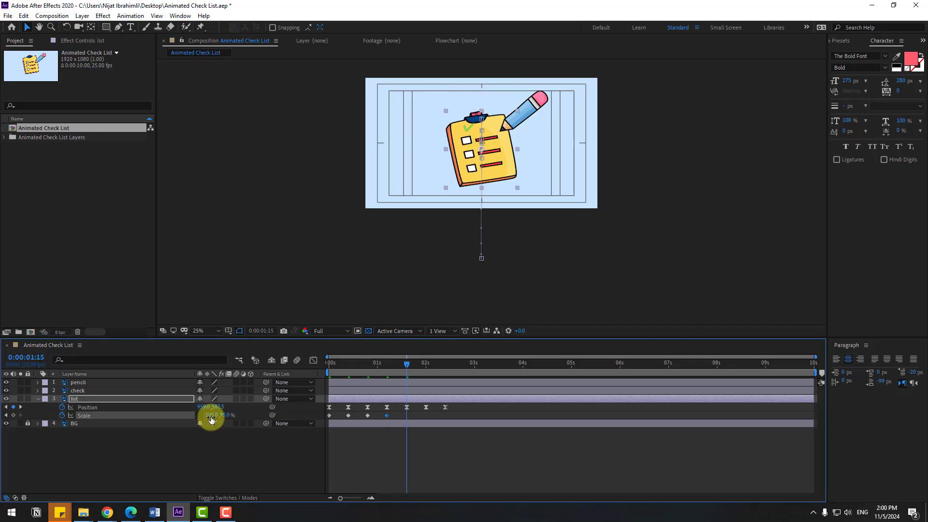
key(Return)
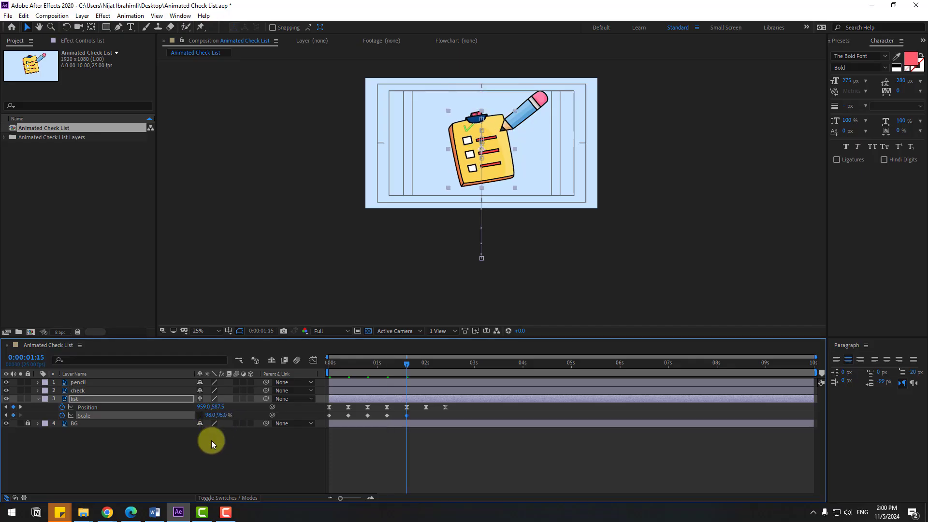
- Set 102% height, then finish with 100% scale at 2:00
click(224, 419)
text(102)
key(Return)
key(shift+Page_Down)
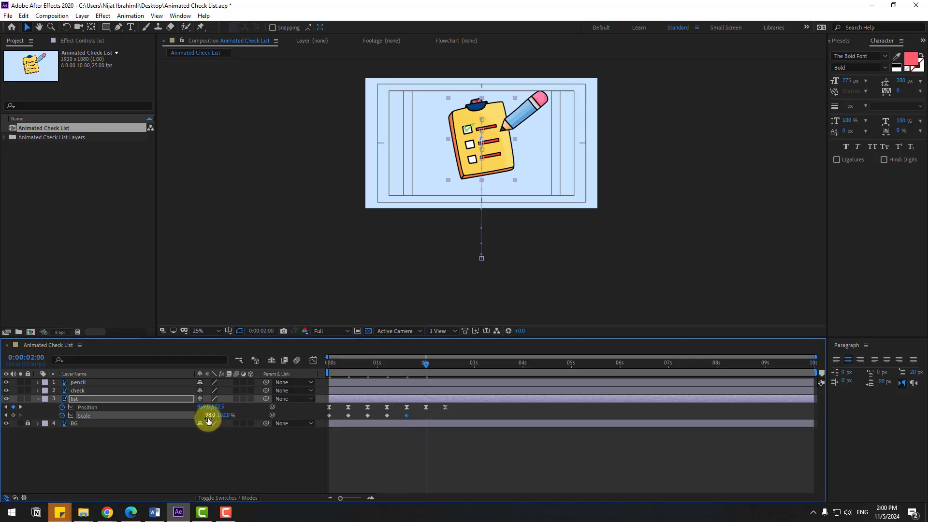
text(100)
key(Return)
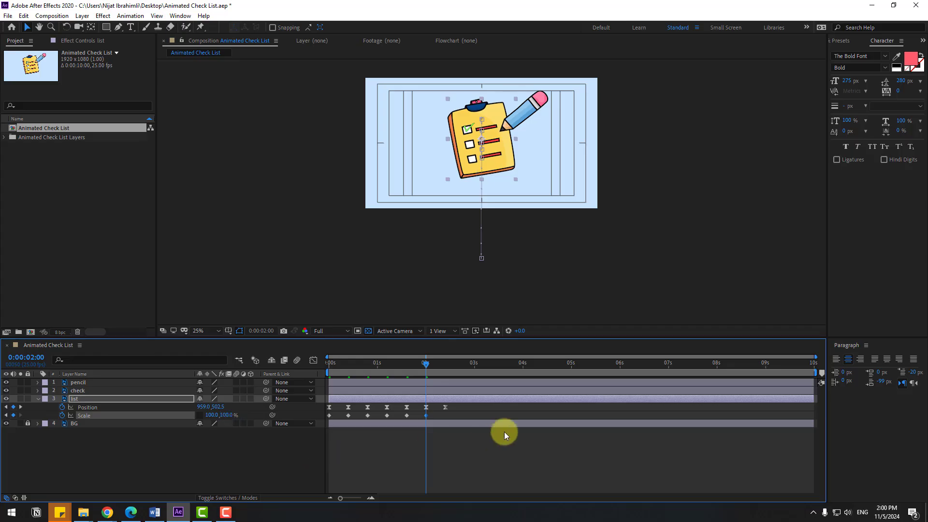
drag(428, 420, 321, 418)
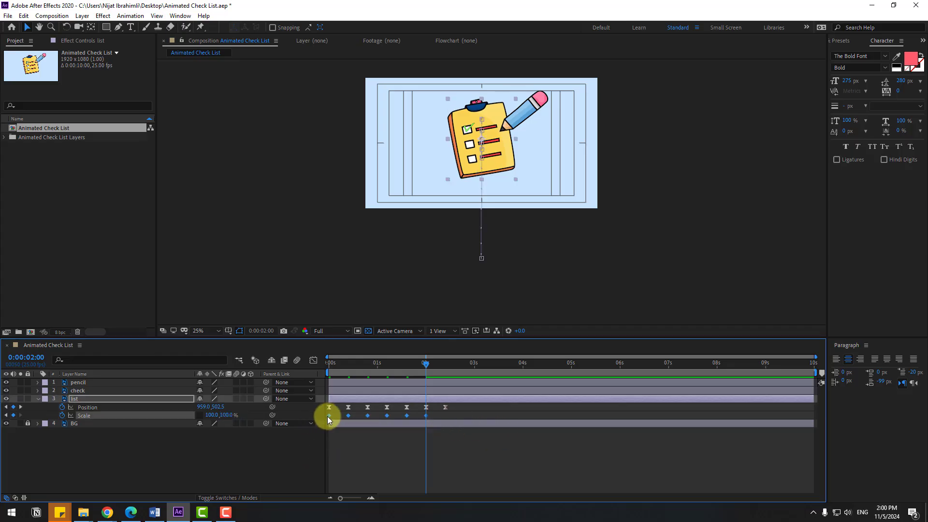
- Apply Easy Ease to the list's Scale keyframes
right_click(329, 416)
mouse_move(377, 410)
click(498, 344)
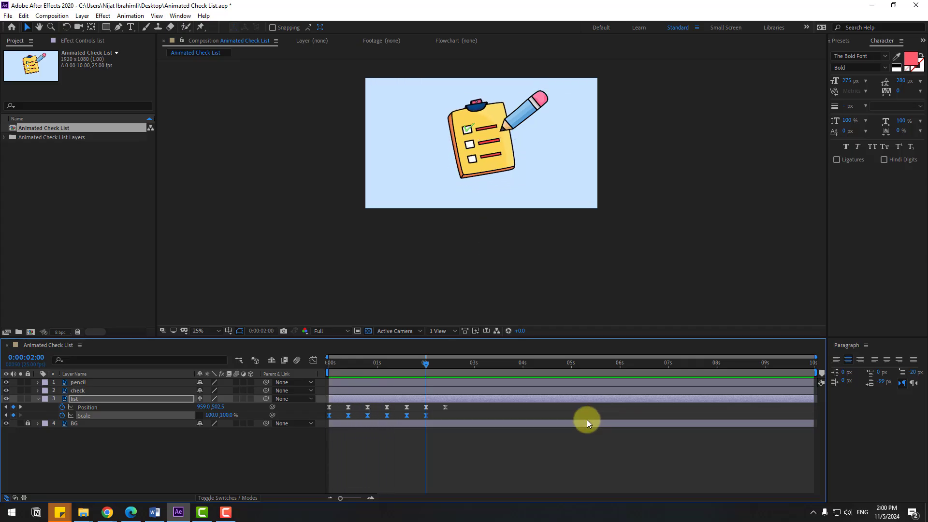
- At 50% view, stretch the Scale keyframes to end around 2:05 and preview
click(198, 331)
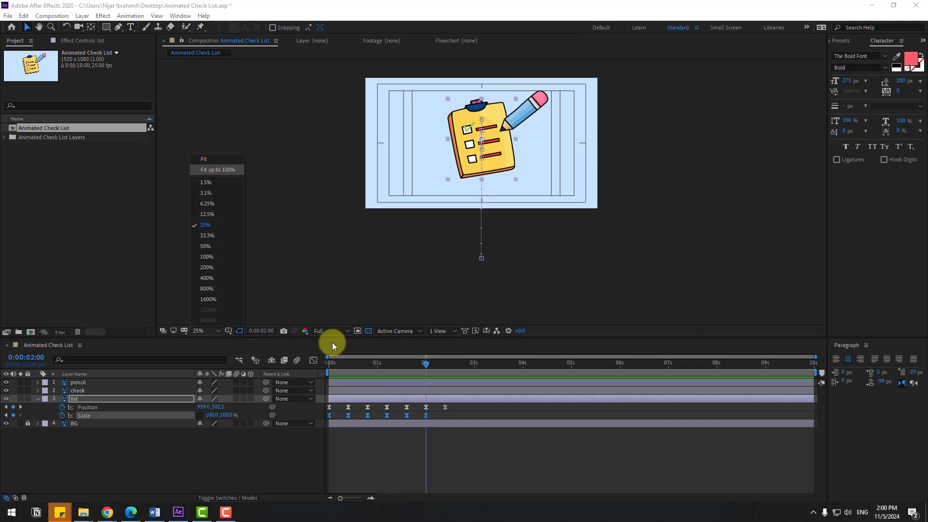
click(208, 228)
drag(440, 411, 312, 428)
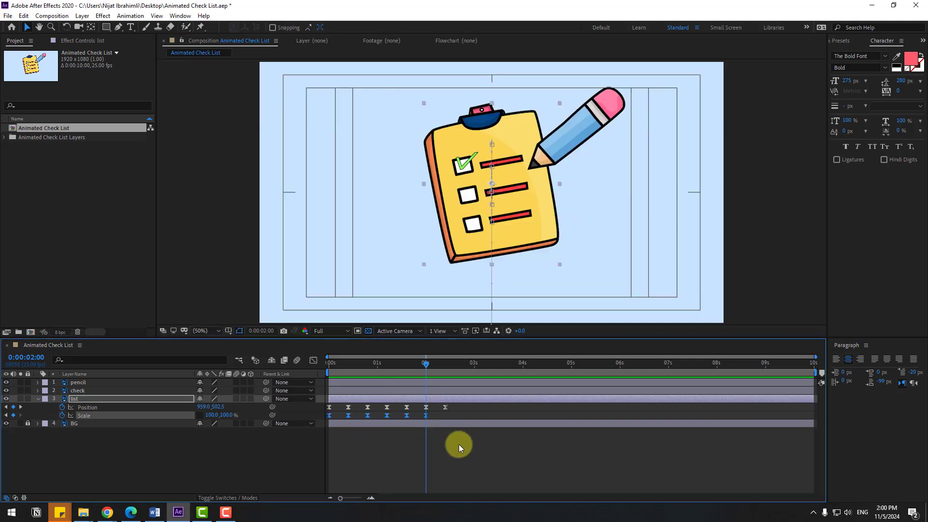
drag(425, 416, 437, 419)
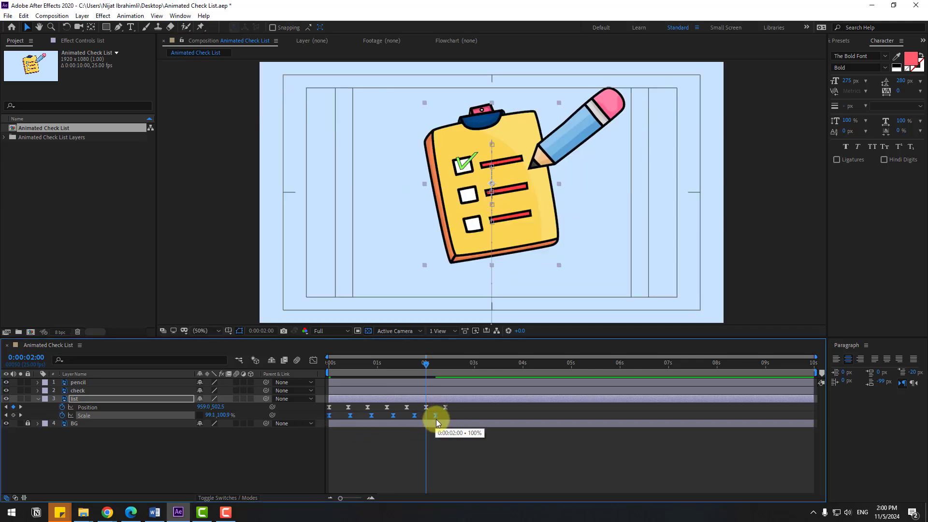
key(space)
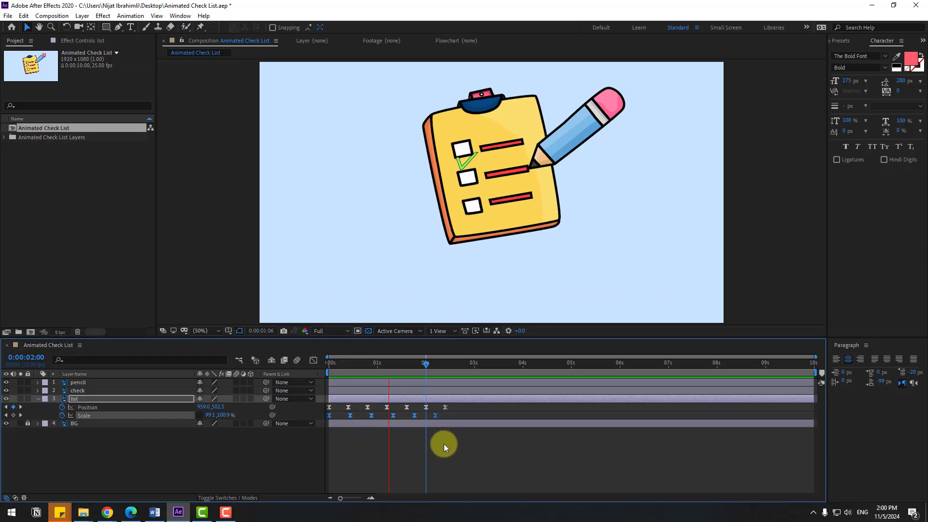
drag(436, 363, 446, 364)
click(170, 458)
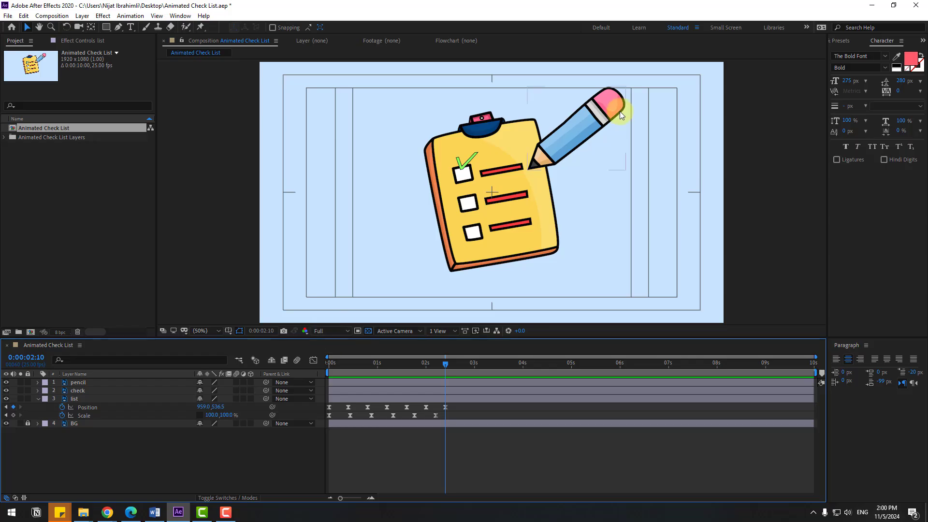
- Parent the pencil layer to the list layer and preview the result
click(83, 383)
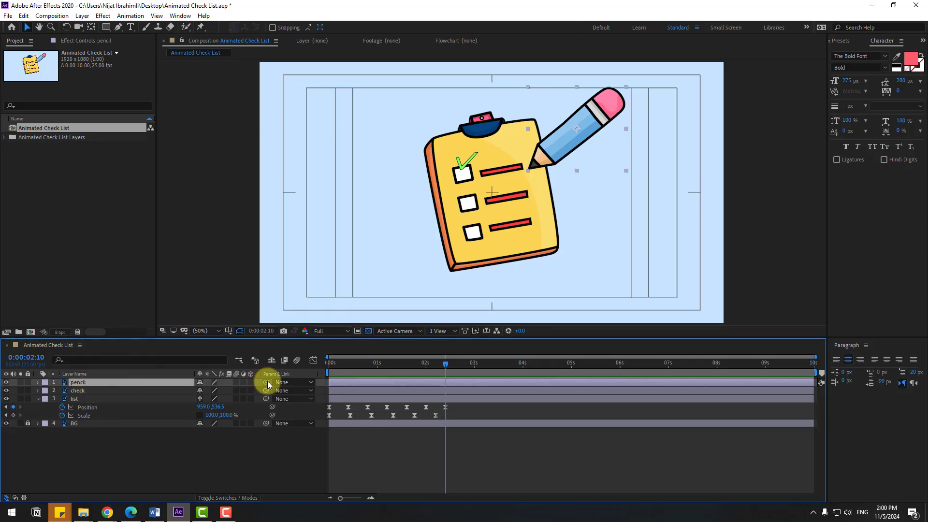
drag(268, 385, 76, 399)
key(space)
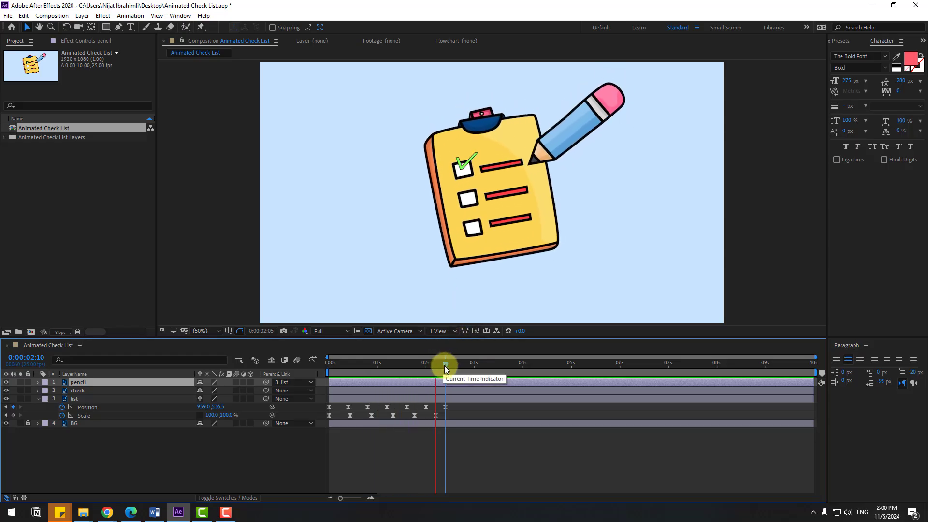
key(space)
- Keyframe the pencil's Rotation at 35° at 0:00, then opposite tilts every 10 frames
key(r)
drag(443, 368, 333, 365)
click(58, 390)
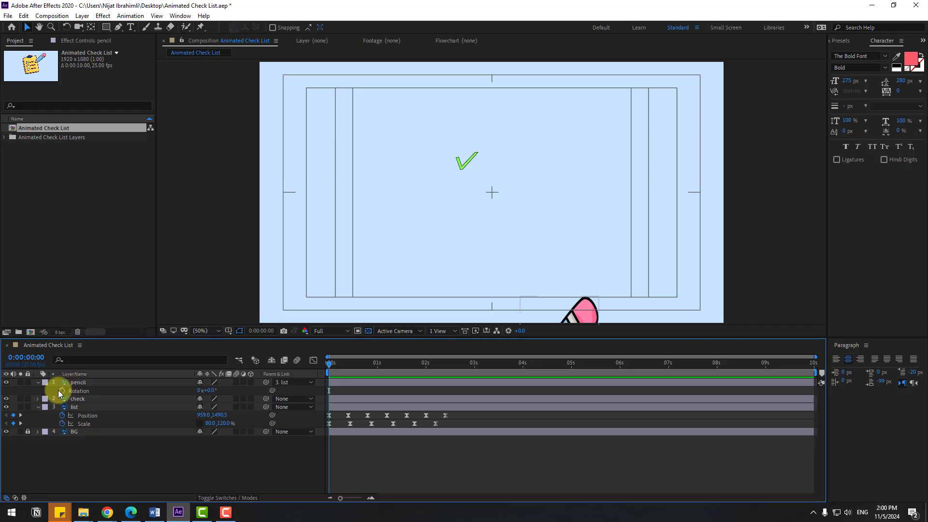
click(60, 391)
scroll(389, 238, down, 2)
scroll(300, 307, up, 1)
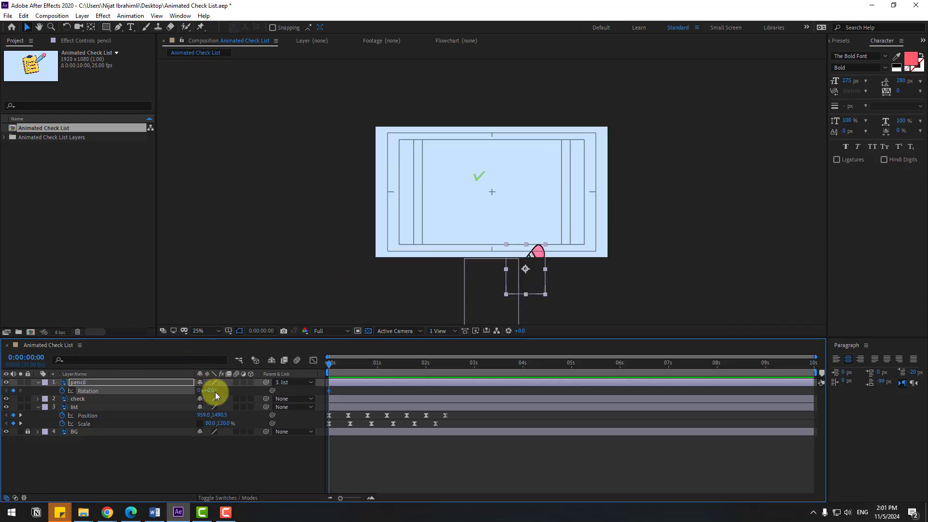
drag(209, 390, 227, 391)
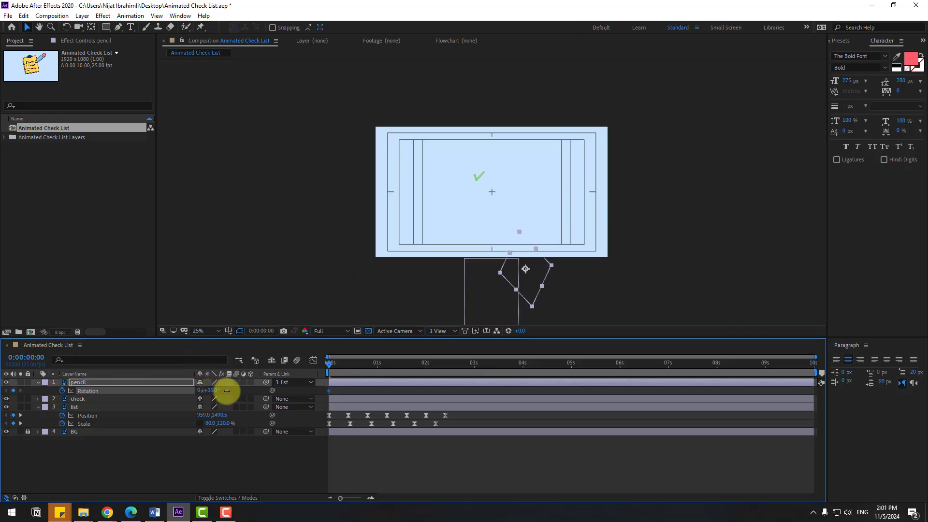
click(345, 398)
key(space)
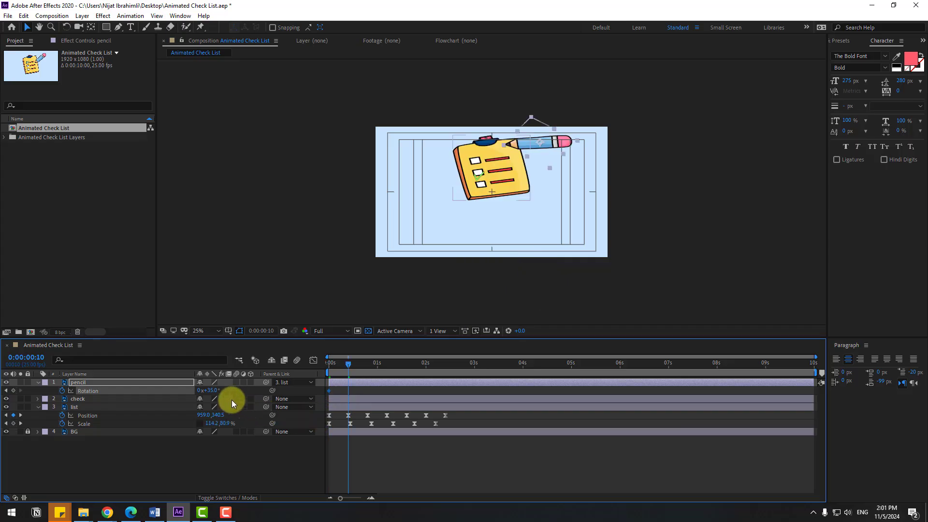
mouse_move(214, 393)
mouse_down()
mouse_move(193, 390)
mouse_move(228, 392)
mouse_move(199, 390)
mouse_up()
key(shift+Page_Down)
key(shift+Page_Down)
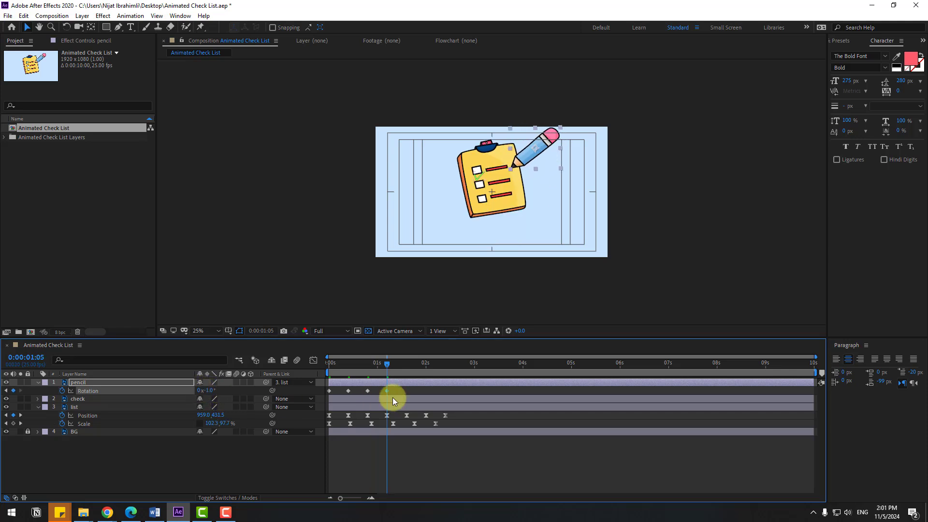
- Apply Easy Ease to the pencil's Rotation keyframes and preview at 50%
drag(317, 396, 328, 390)
right_click(329, 390)
mouse_move(340, 385)
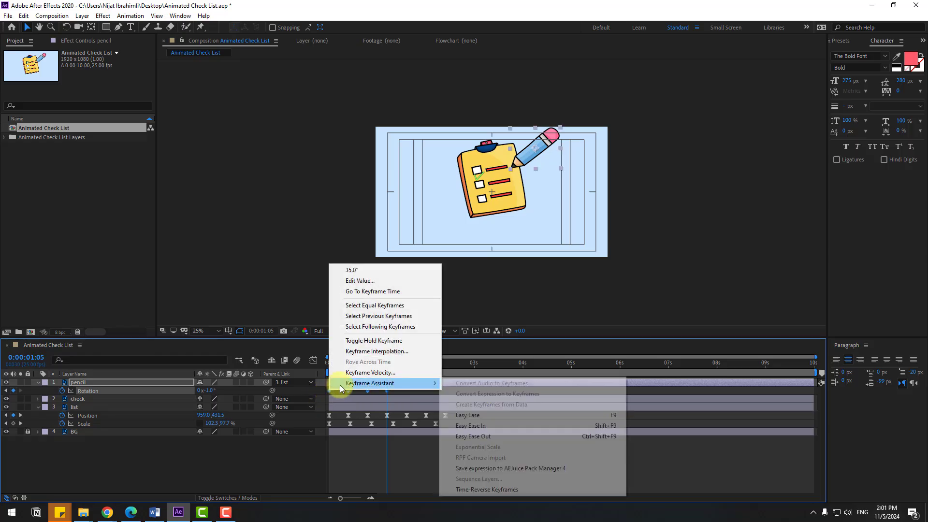
click(469, 416)
key(space)
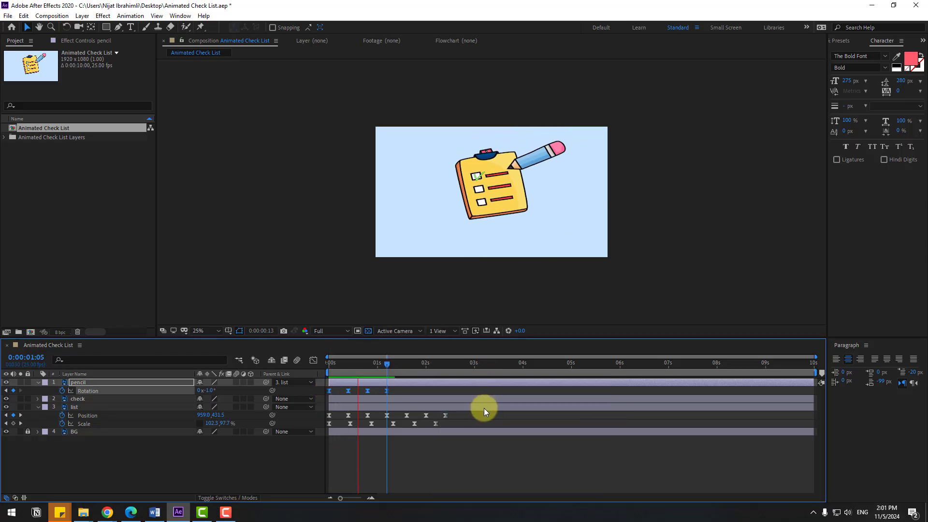
key(period)
key(period)
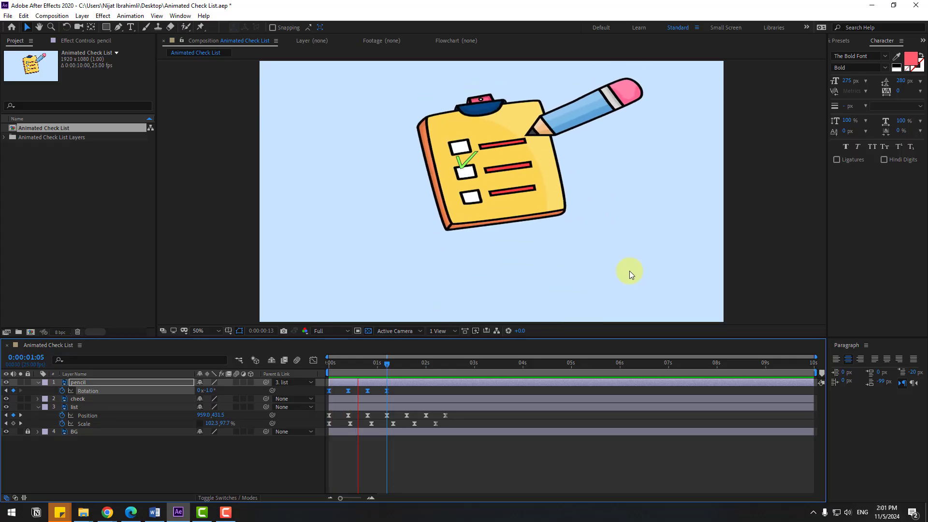
click(393, 363)
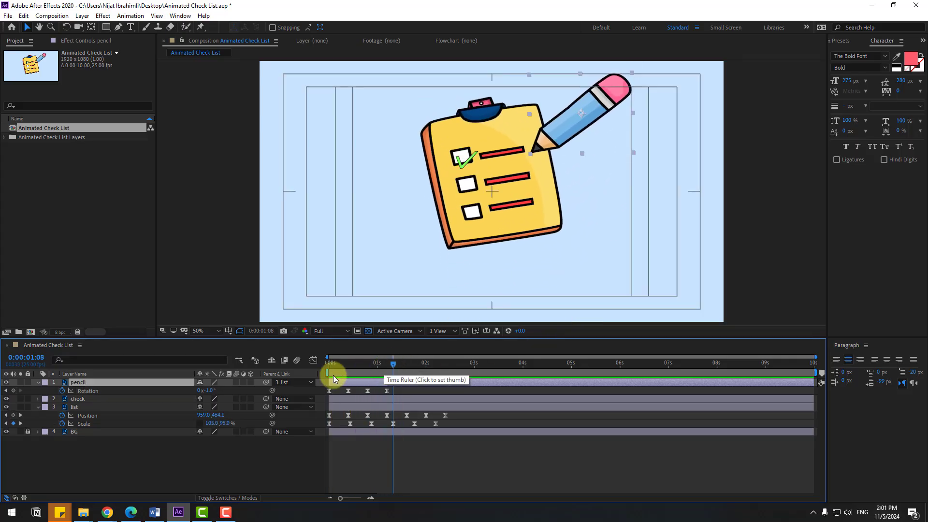
- Keyframe the pencil's Position at 1:18 with its tip over the first checkbox
key(shift+p)
drag(381, 366, 445, 365)
click(75, 390)
click(62, 391)
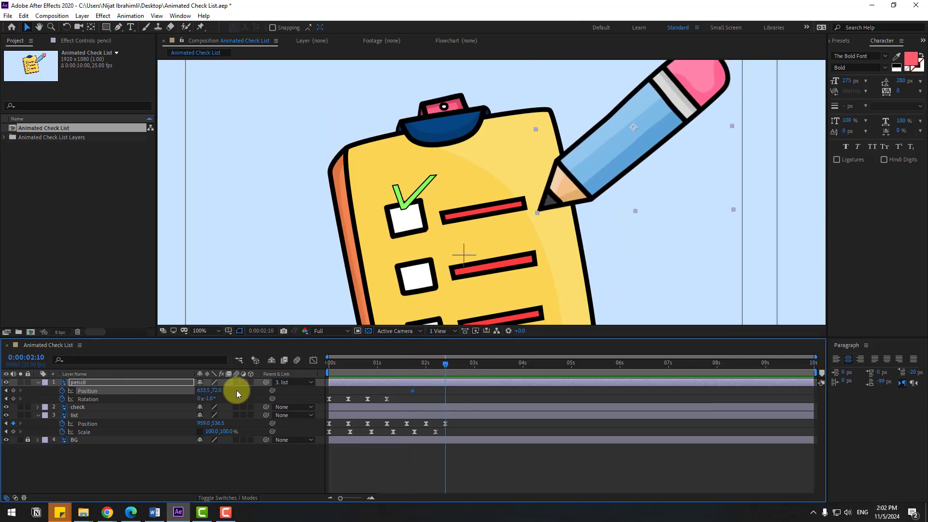
drag(597, 178, 454, 183)
scroll(449, 235, up, 1)
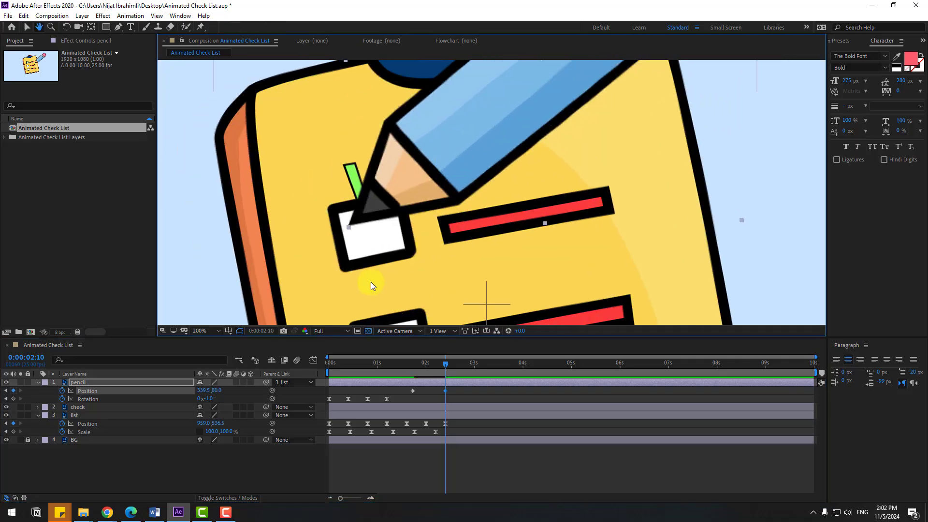
- Move the green check down into the first box and raise the pencil tip to its start
click(68, 407)
drag(370, 193, 363, 224)
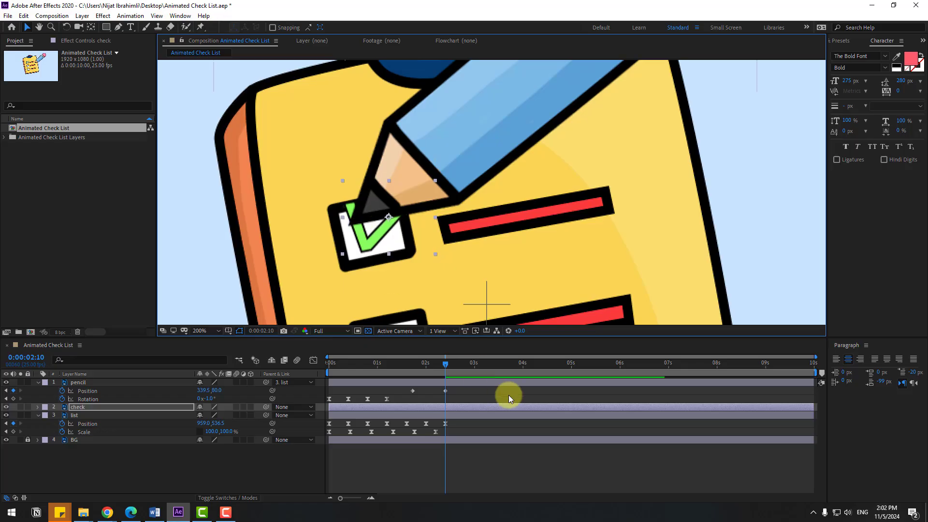
click(446, 391)
drag(376, 224, 373, 185)
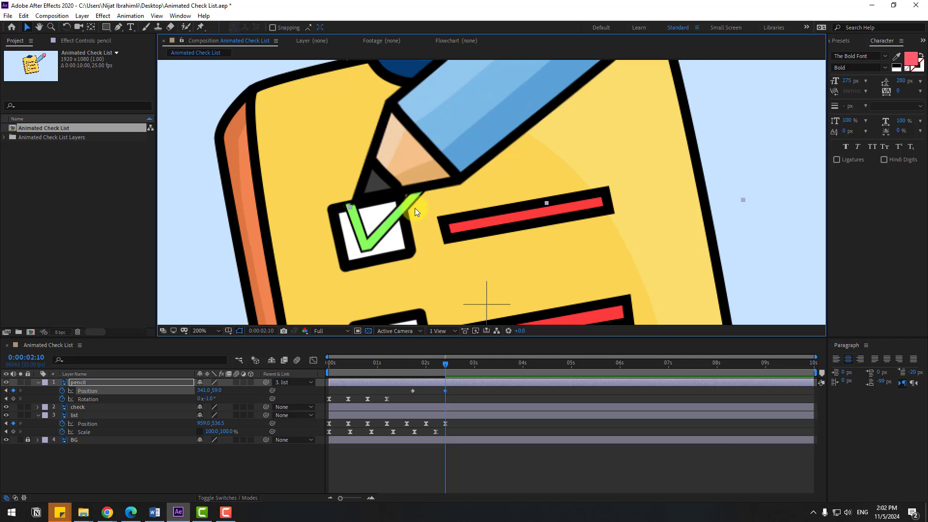
- Trace the check with pencil Position keys at 2:12, 2:17, 2:19 and 3:01
key(Page_Down)
key(Page_Down)
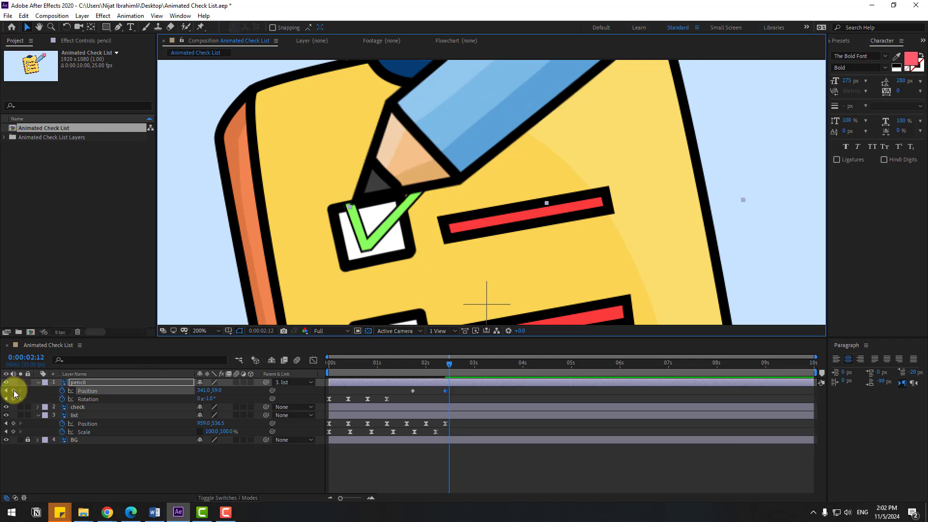
click(14, 391)
click(452, 396)
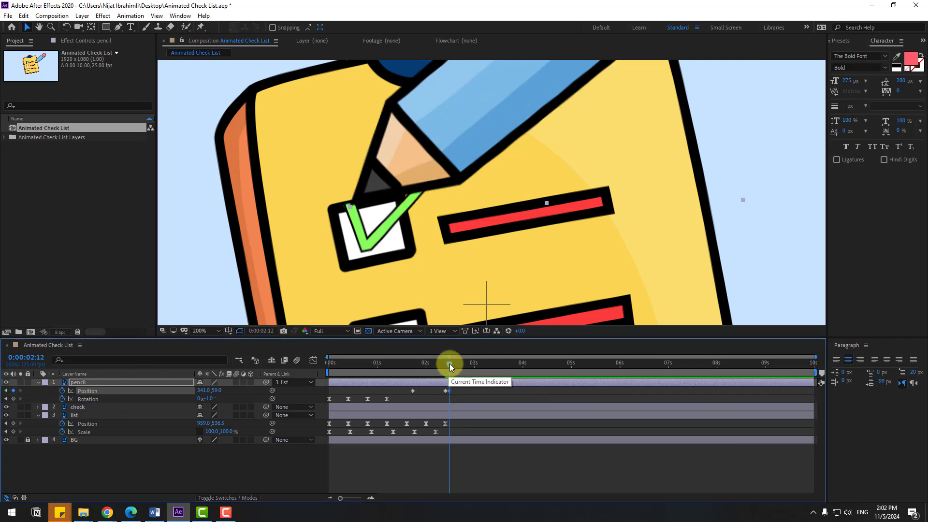
drag(449, 364, 459, 366)
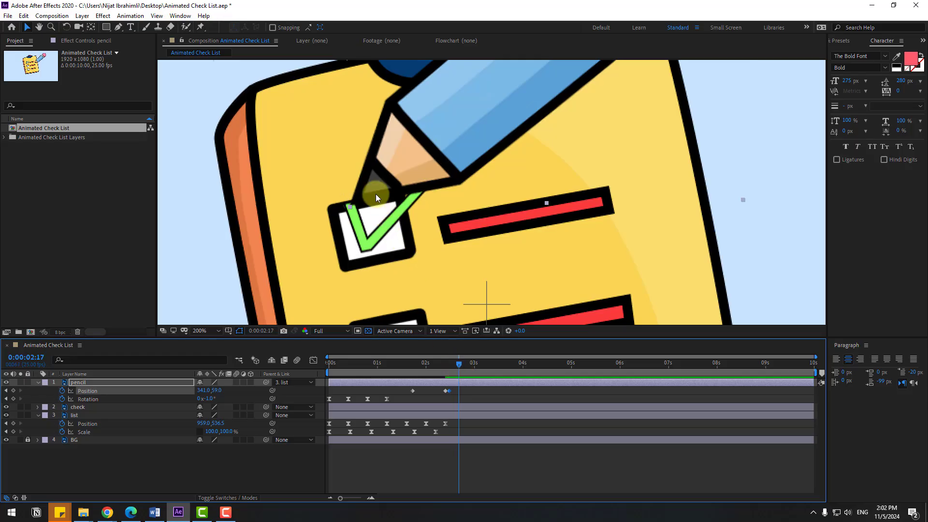
drag(376, 194, 393, 242)
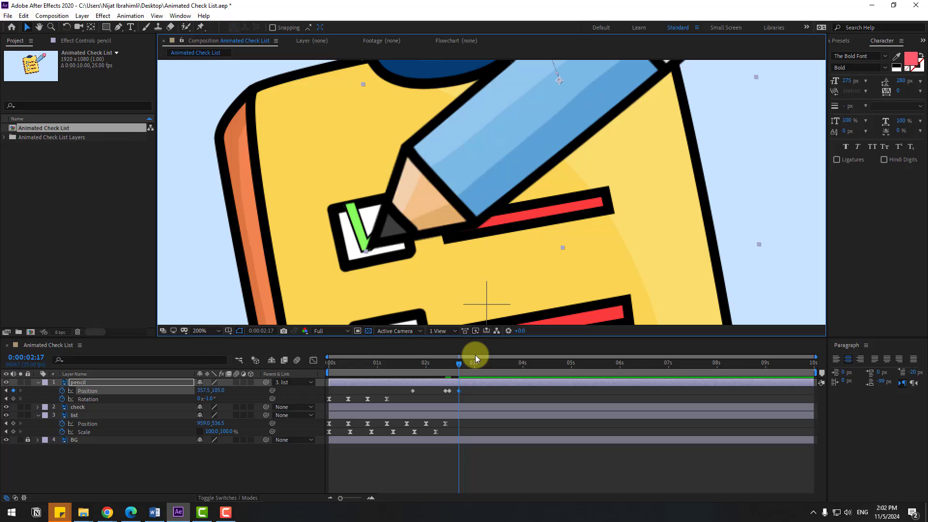
key(Page_Down)
key(Page_Down)
click(13, 391)
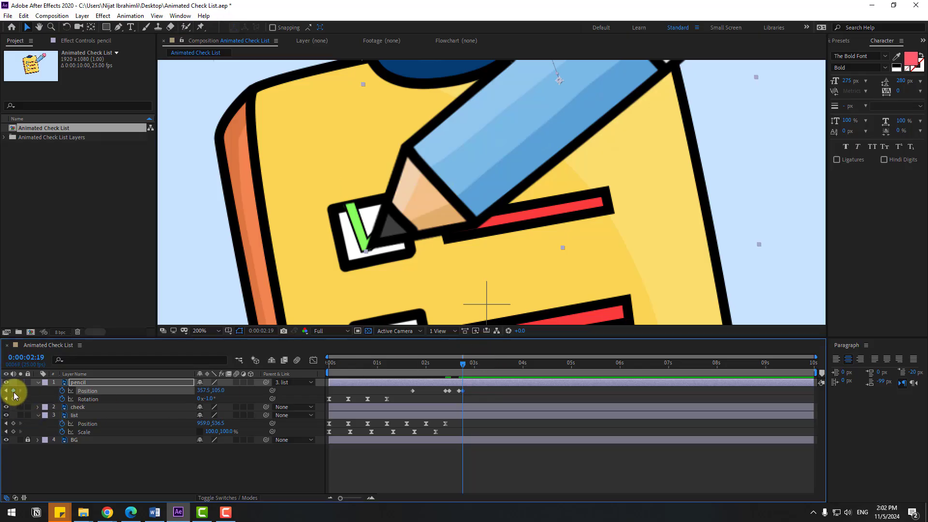
drag(466, 370, 476, 364)
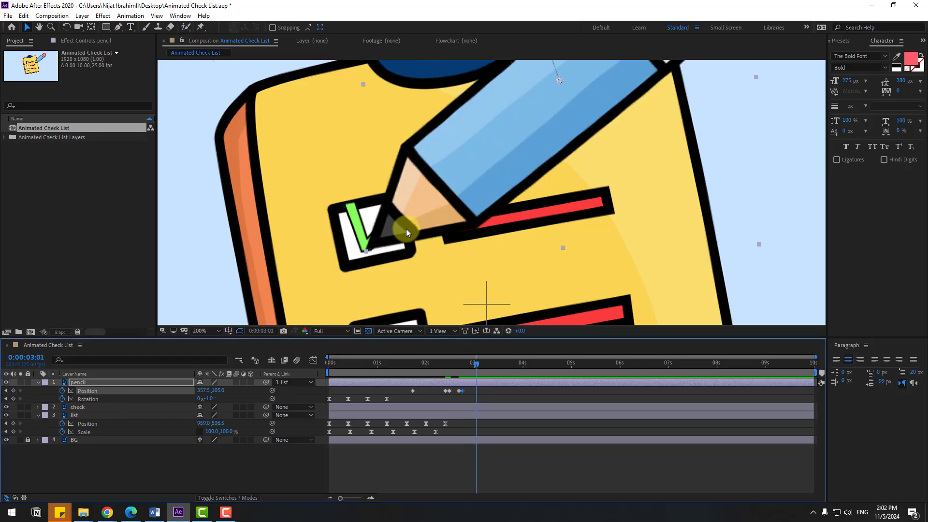
mouse_move(406, 228)
mouse_down()
mouse_move(482, 155)
mouse_move(472, 157)
mouse_up()
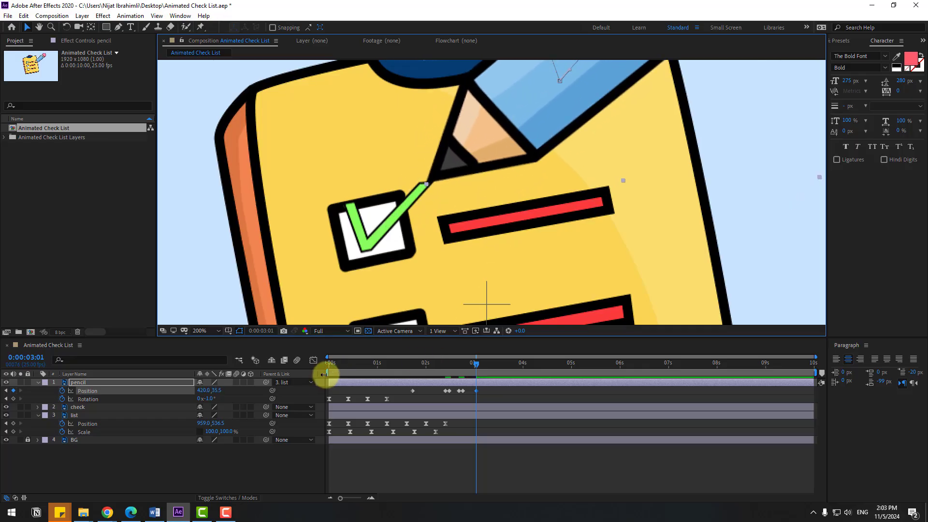
- Start the work area near 1.85 s and Easy Ease the pencil's Position keyframes
drag(325, 373, 430, 375)
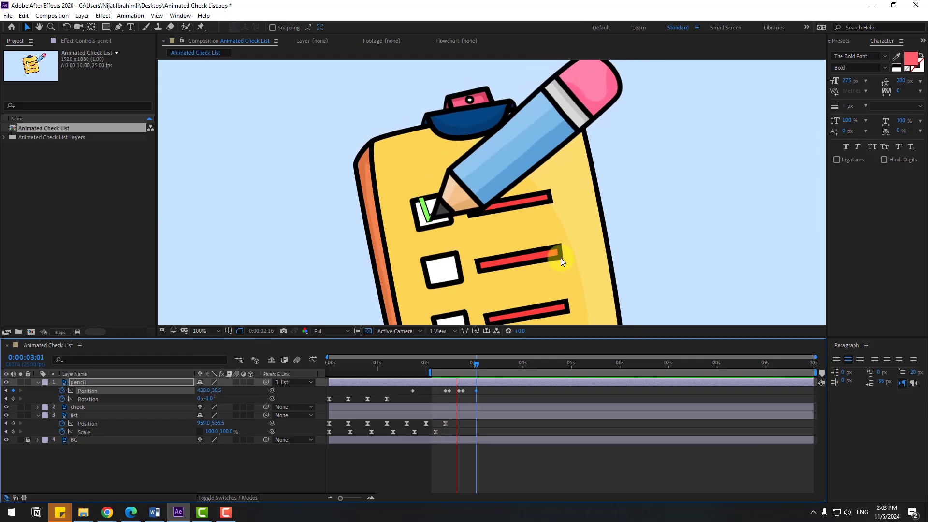
drag(439, 399, 443, 391)
right_click(443, 391)
mouse_move(484, 385)
click(570, 415)
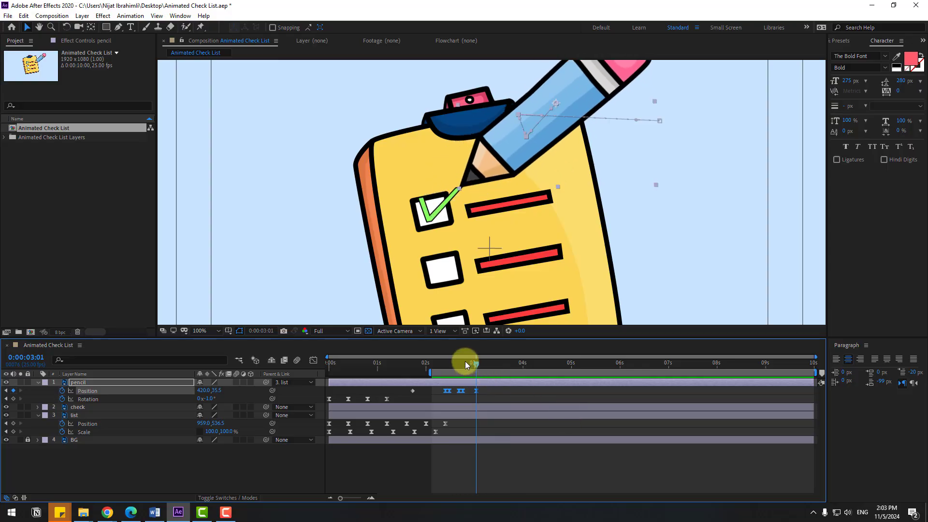
drag(465, 361, 444, 363)
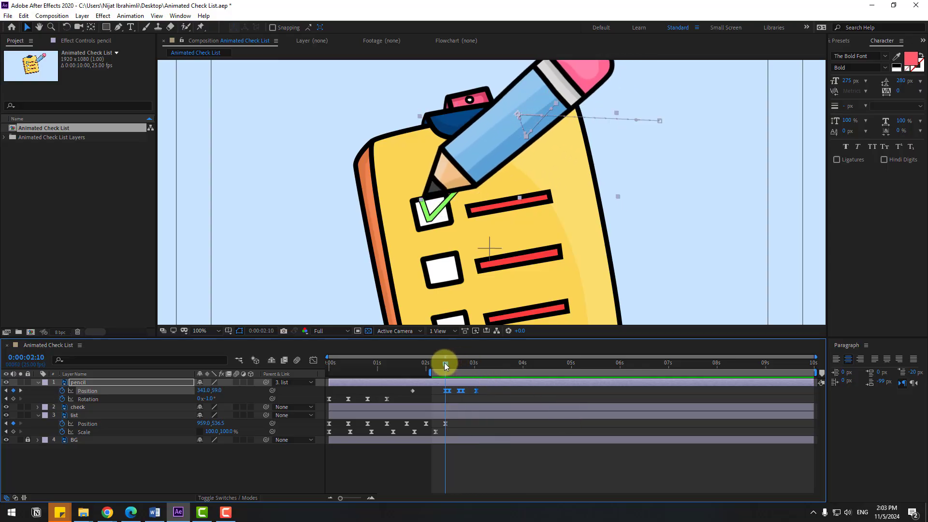
- Solo the check layer, zoom in, and draw a Pen mask along the green check mark
click(78, 408)
click(20, 408)
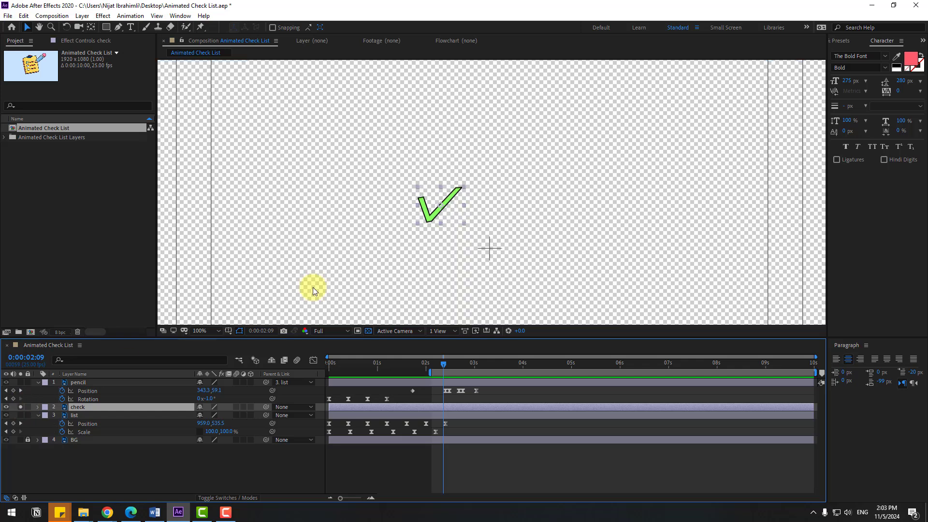
key(period)
click(119, 27)
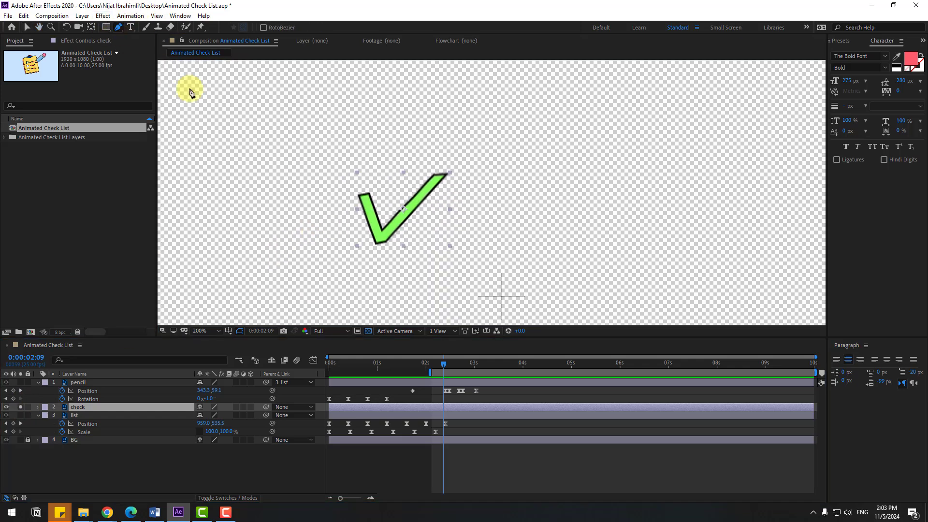
click(367, 198)
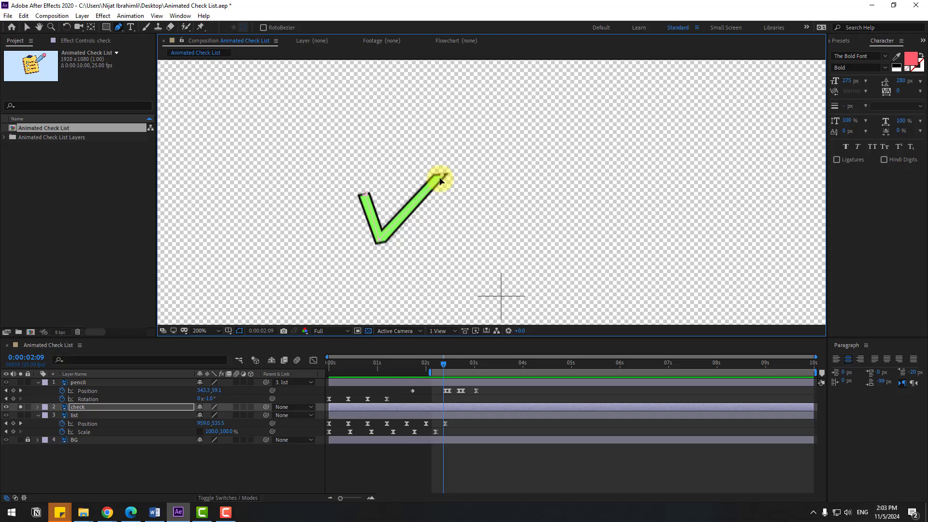
click(27, 27)
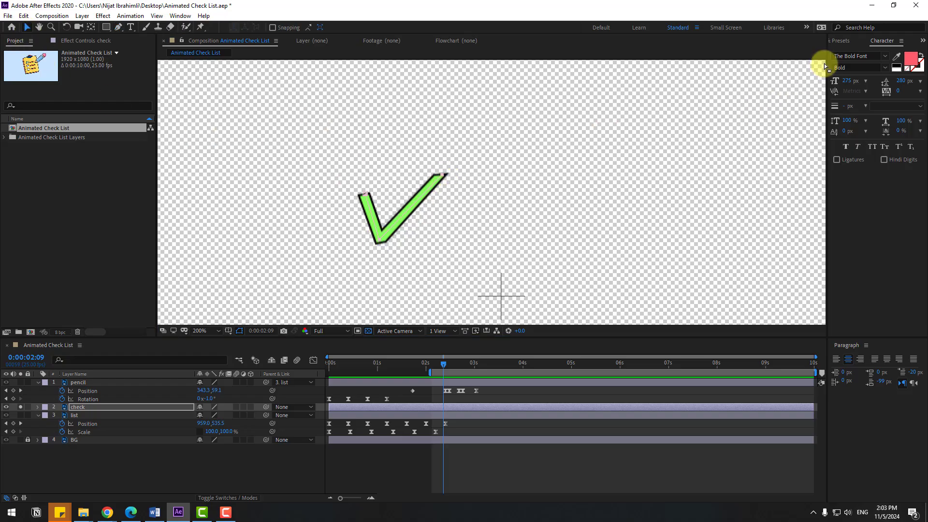
click(841, 41)
- Apply Stroke to the check with a larger brush, Reveal Original Image style and End 0%
click(864, 53)
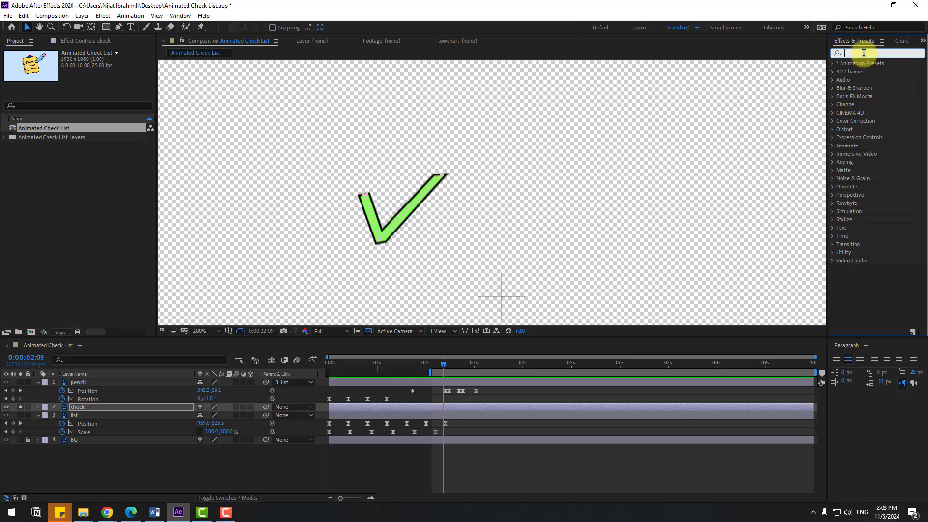
text(stroke)
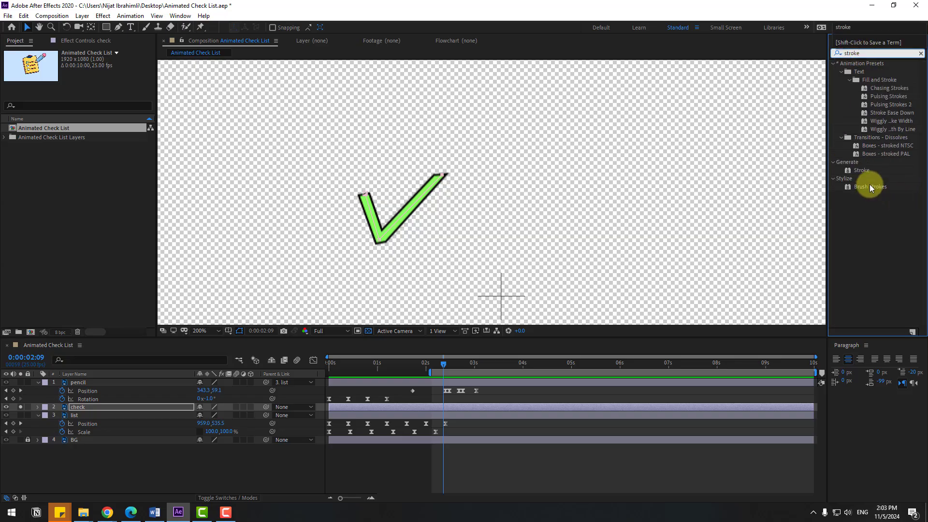
mouse_move(861, 173)
mouse_down()
mouse_move(149, 377)
mouse_move(83, 408)
mouse_up()
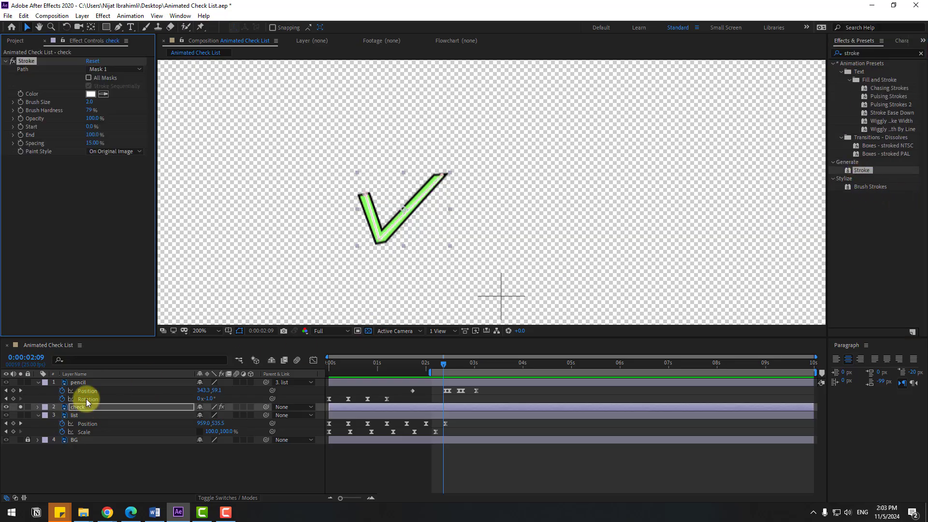
drag(90, 102, 121, 99)
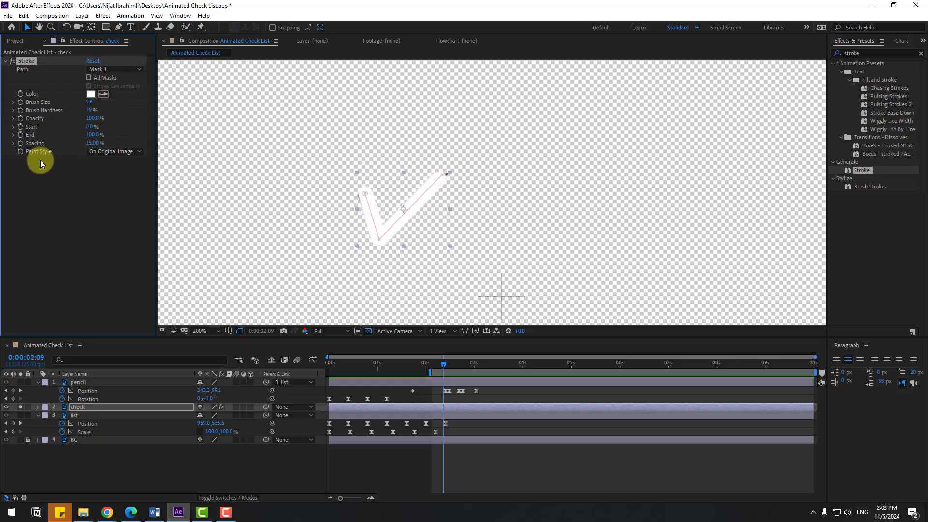
click(96, 152)
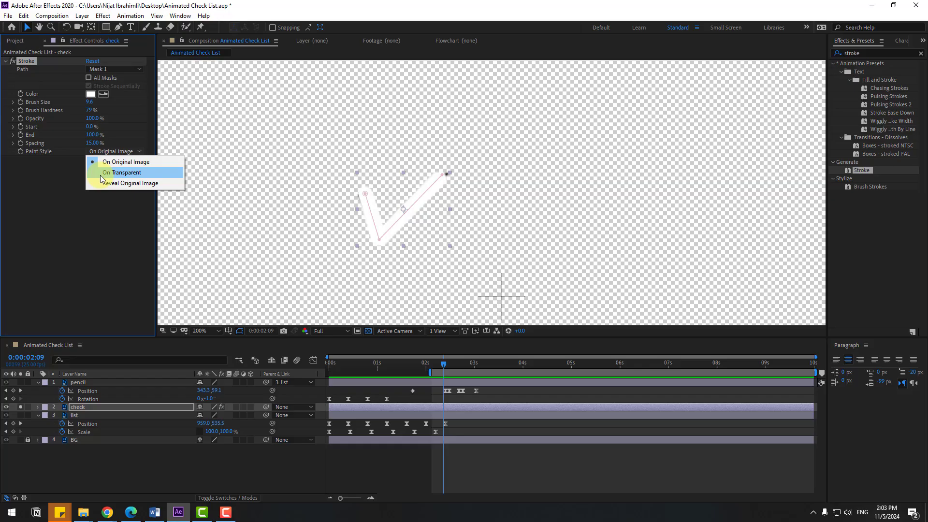
click(136, 183)
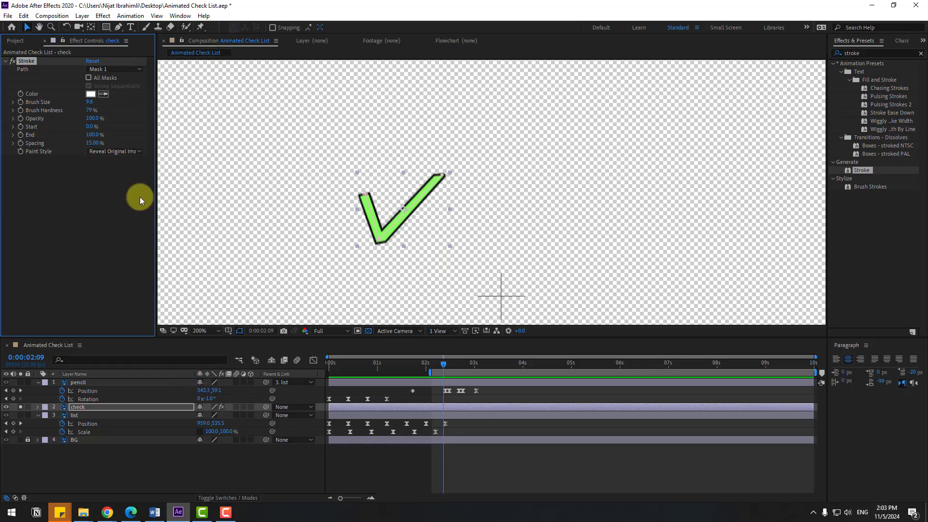
drag(91, 137, 37, 143)
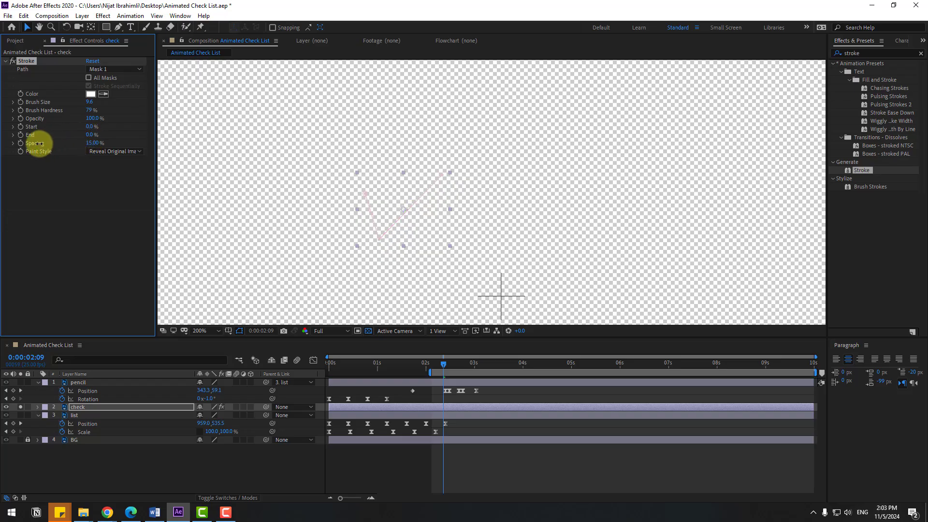
- Show the pencil alongside the check and key the Stroke End at 0% at 2:10
key(Page_Down)
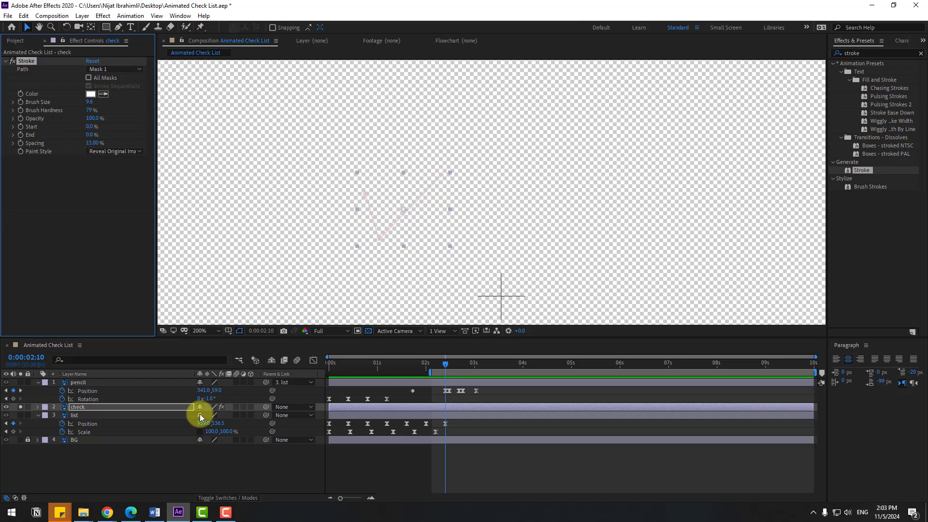
click(14, 383)
click(20, 135)
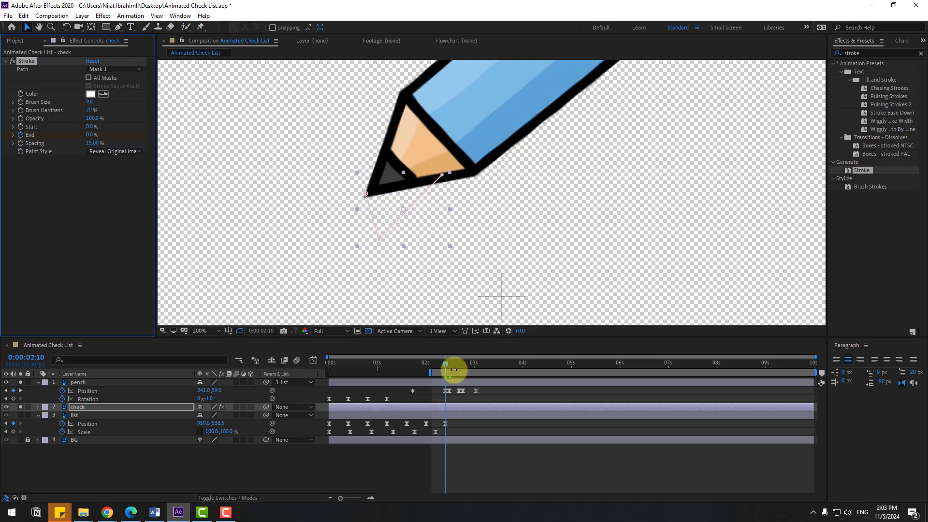
key(Page_Down)
key(Page_Down)
key(Page_Down)
key(Page_Down)
key(Page_Down)
key(Page_Down)
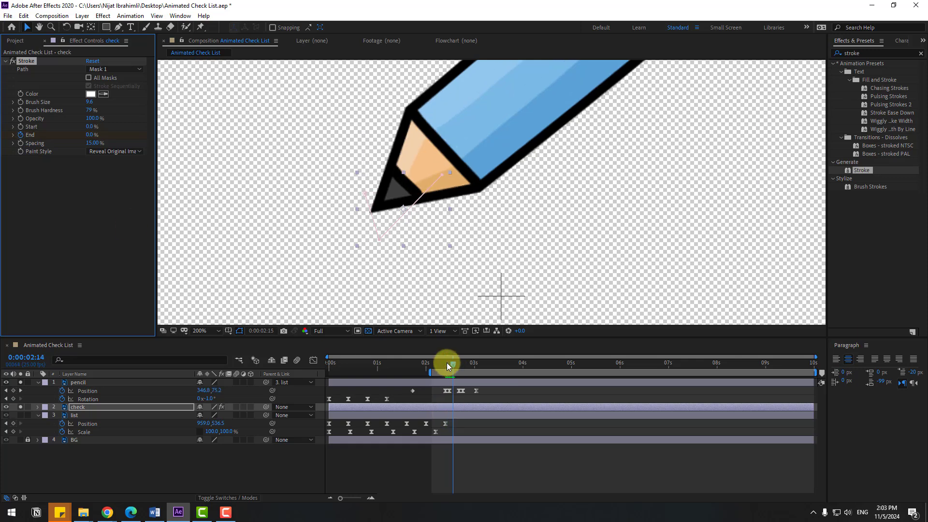
key(Page_Down)
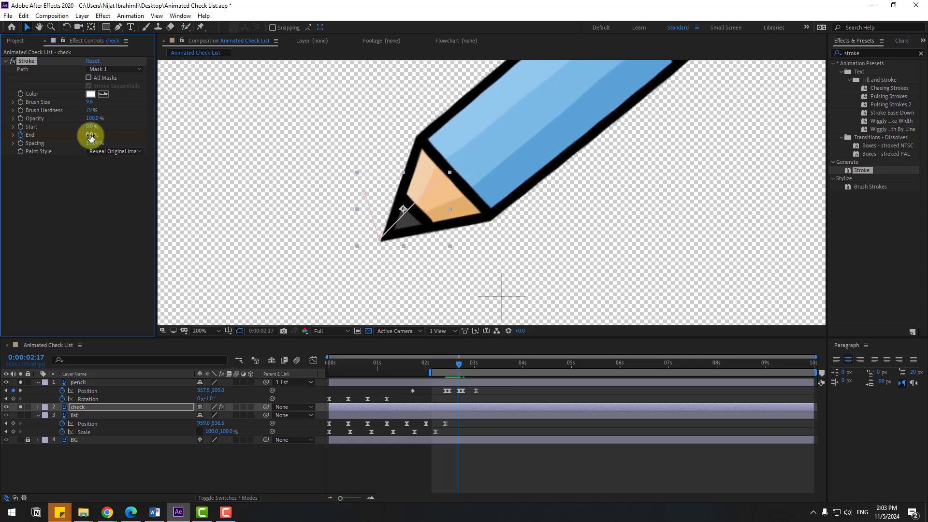
- Raise End to 36%, then 100% at 3:01 following the pencil tip, and preview
drag(91, 135, 112, 137)
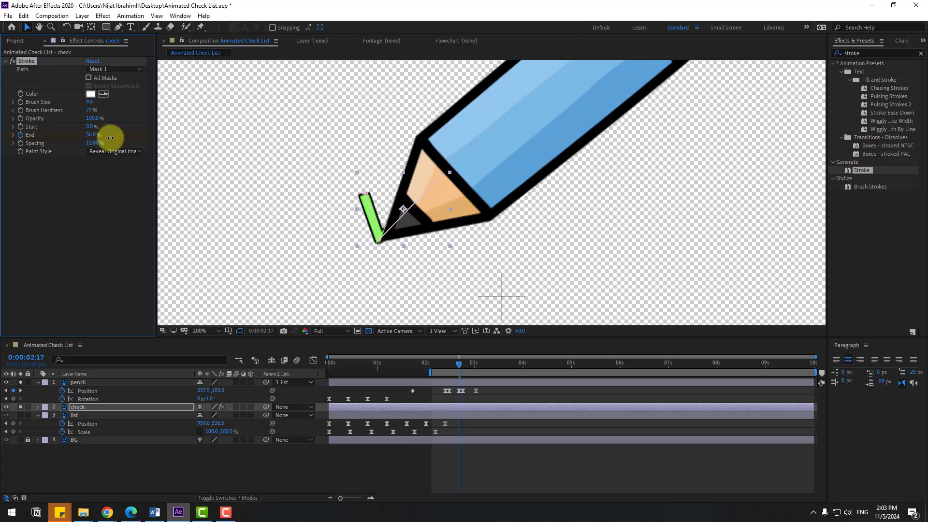
key(Page_Down)
key(Page_Down)
key(Page_Down)
key(Page_Down)
key(Page_Down)
key(Page_Down)
key(Page_Down)
key(Page_Down)
key(Page_Down)
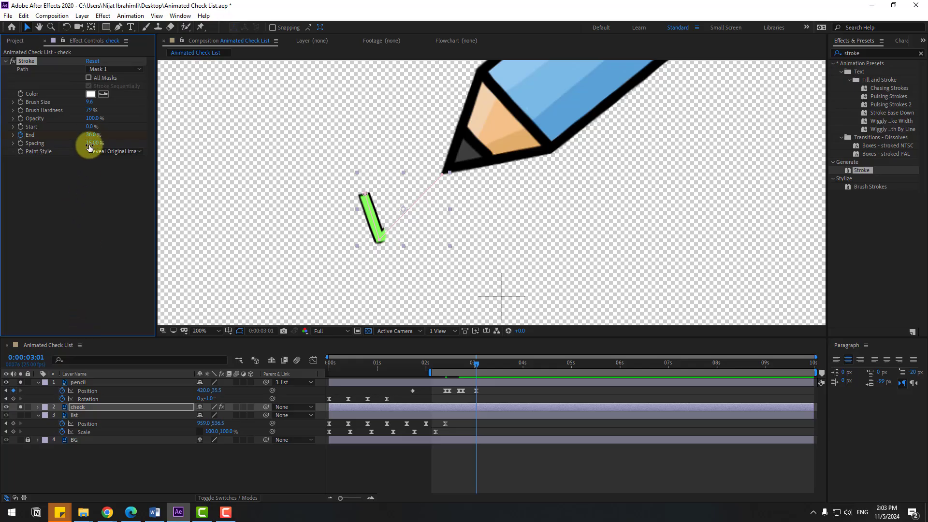
drag(89, 145, 137, 135)
key(space)
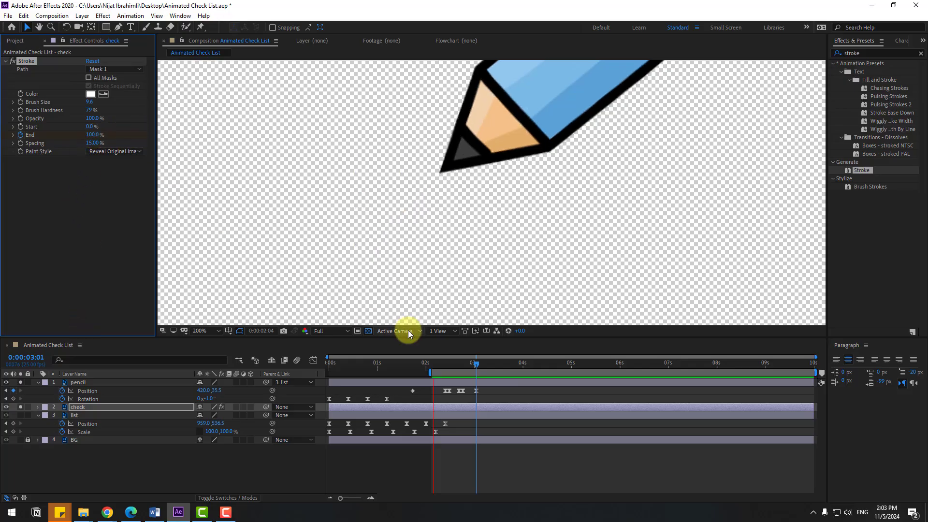
- Turn off the pencil's solo so all four layers show, and preview the full scene
scroll(607, 256, down, 2)
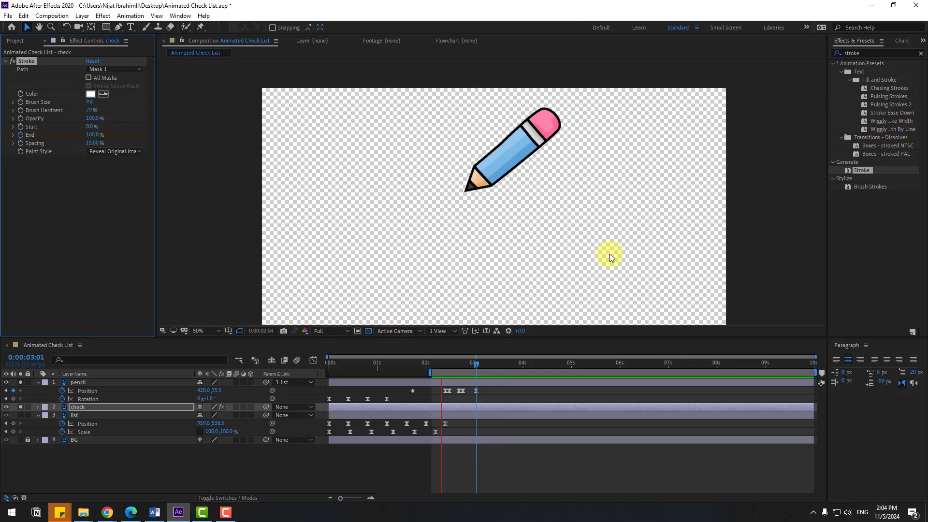
key(space)
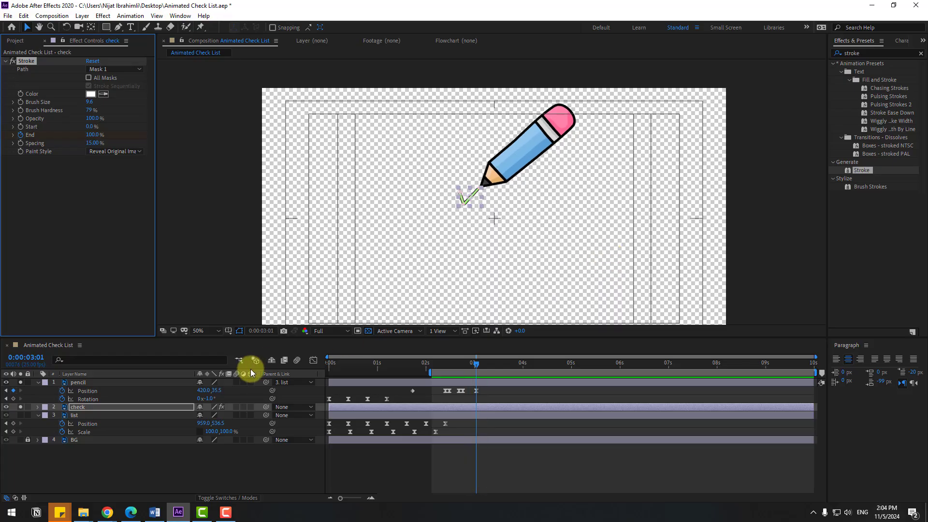
click(24, 402)
click(21, 382)
key(space)
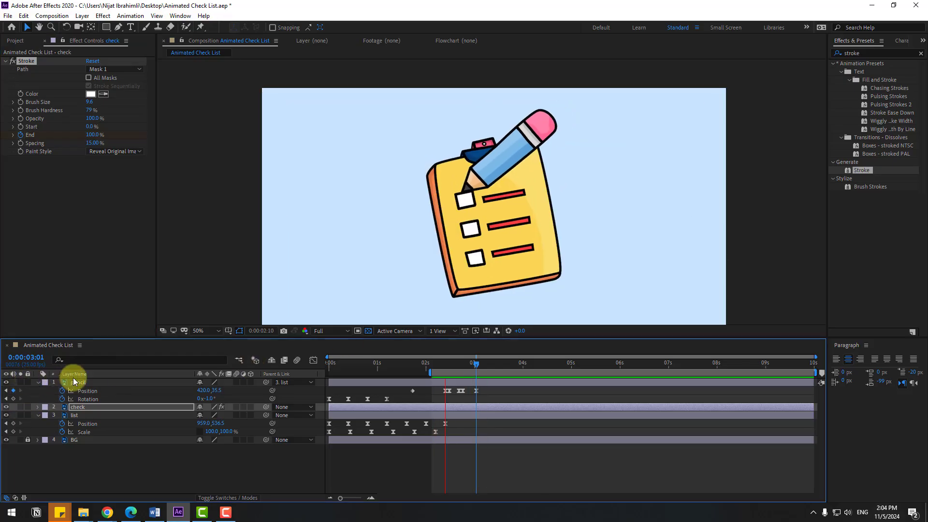
key(comma)
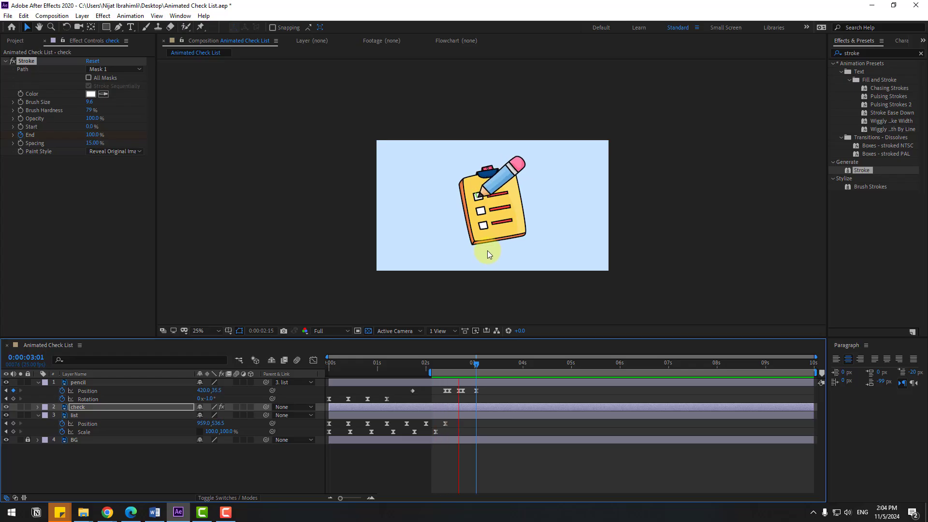
key(space)
- Move the work area start to 0 seconds and preview from there
drag(429, 370, 333, 369)
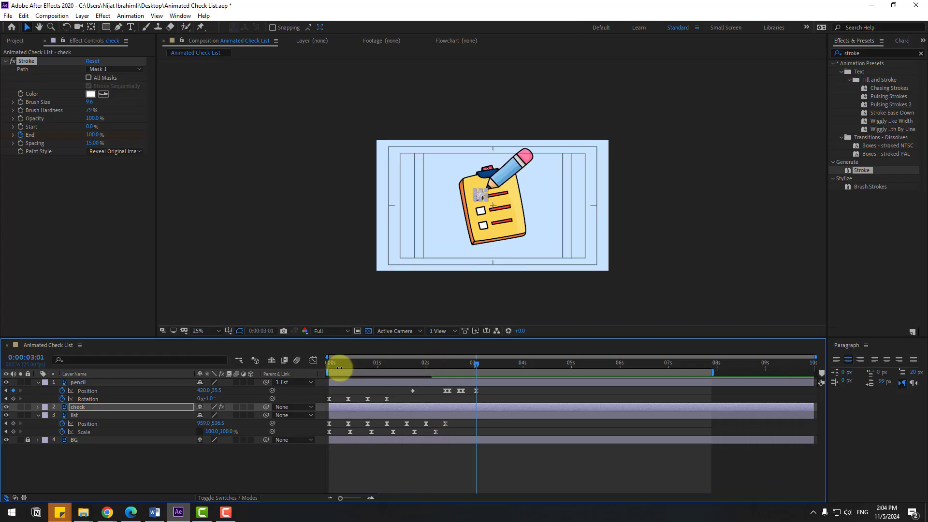
key(space)
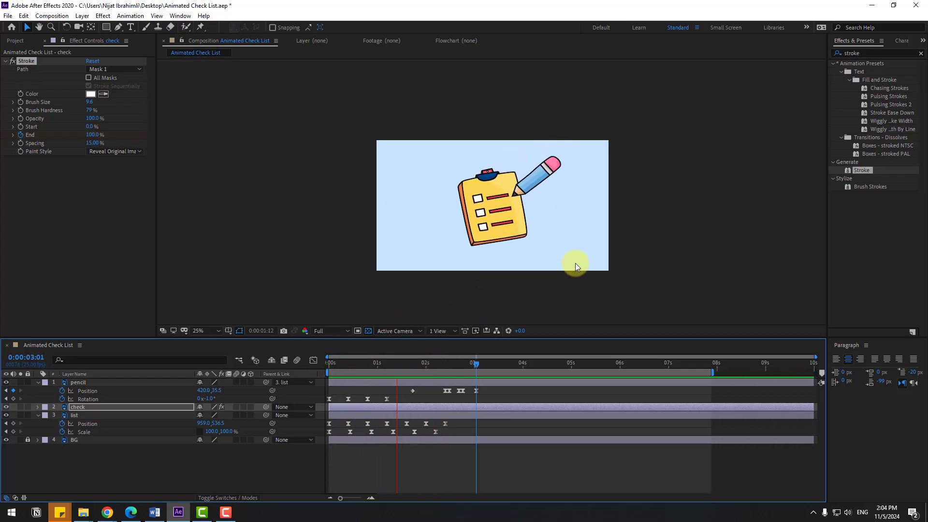
key(space)
- Apply Easy Ease to the pencil layer's Position keyframes
key(period)
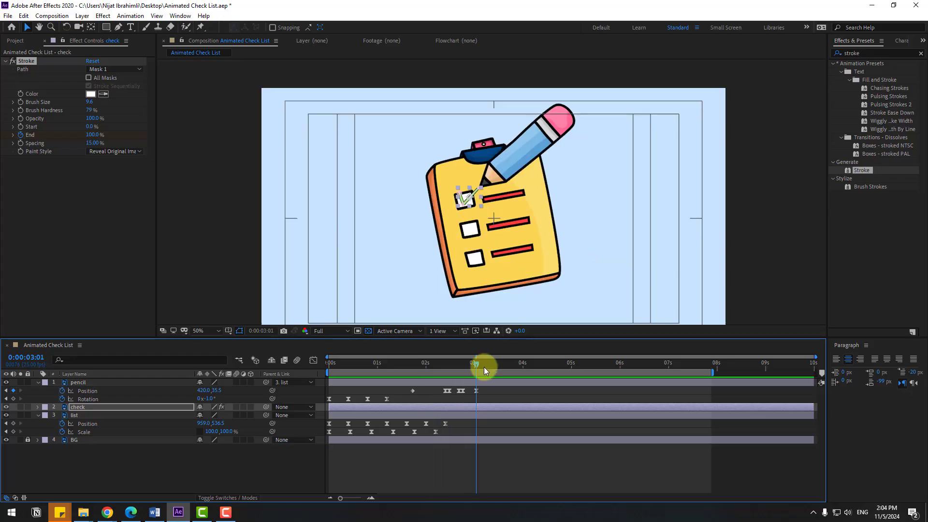
click(79, 383)
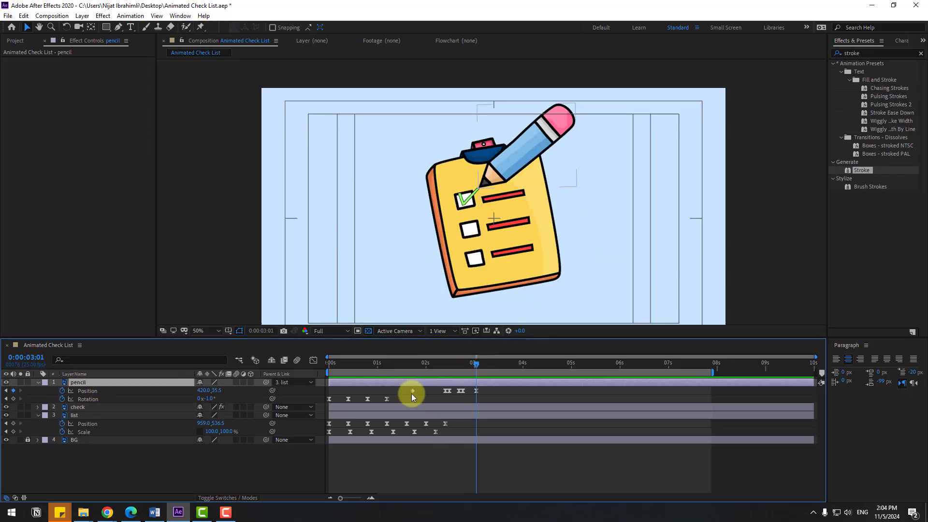
right_click(412, 392)
mouse_move(483, 384)
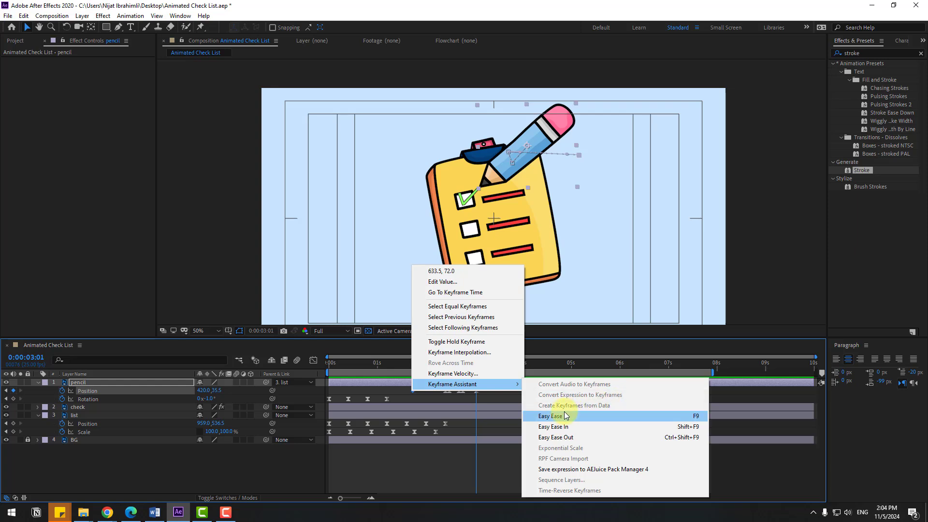
click(552, 416)
- In the Graph Editor, lengthen the first keyframe's ease out and preview the smoother motion
click(313, 360)
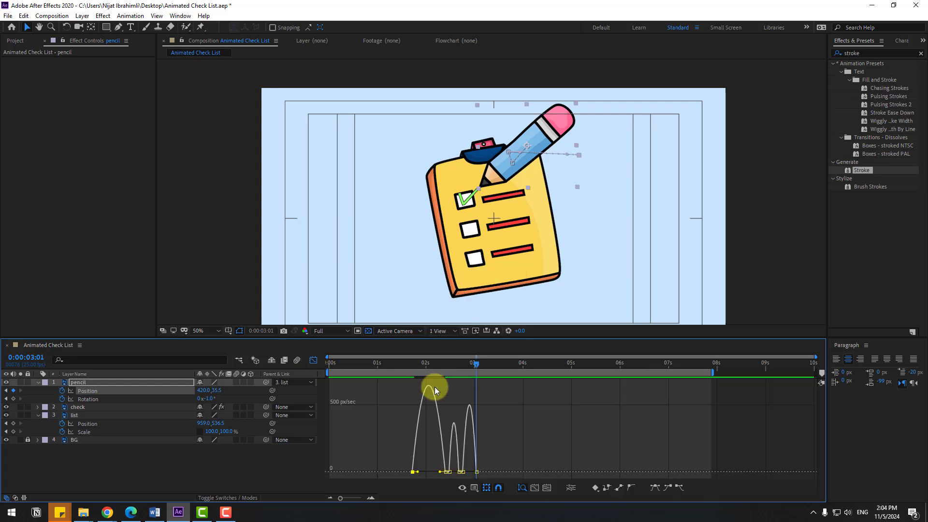
click(404, 362)
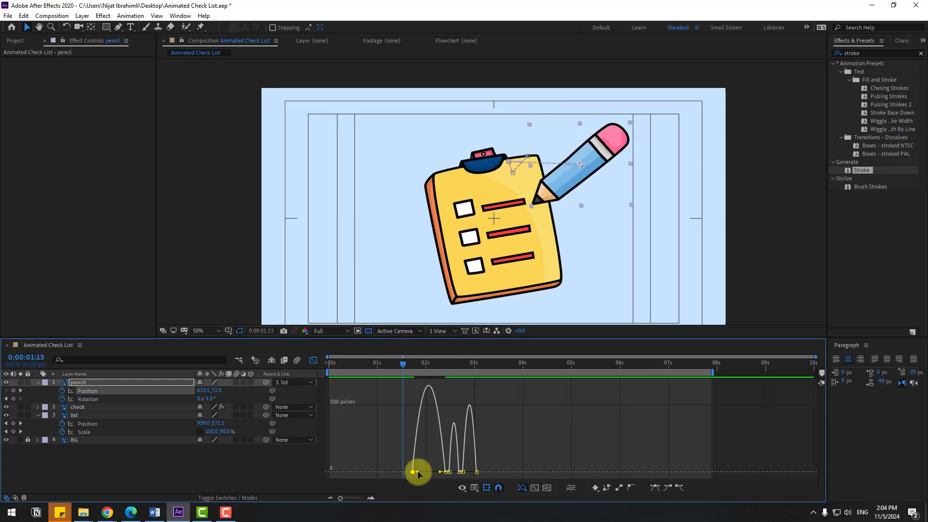
drag(419, 473, 427, 472)
key(space)
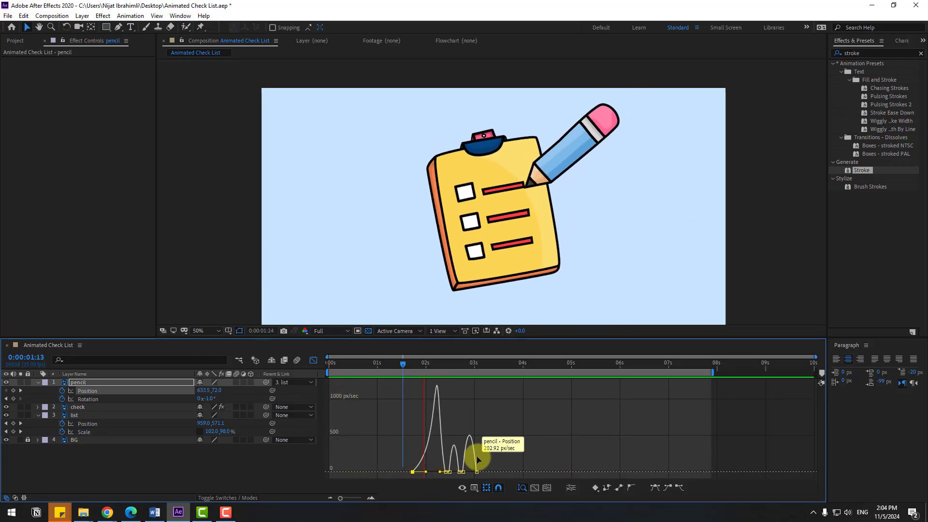
key(space)
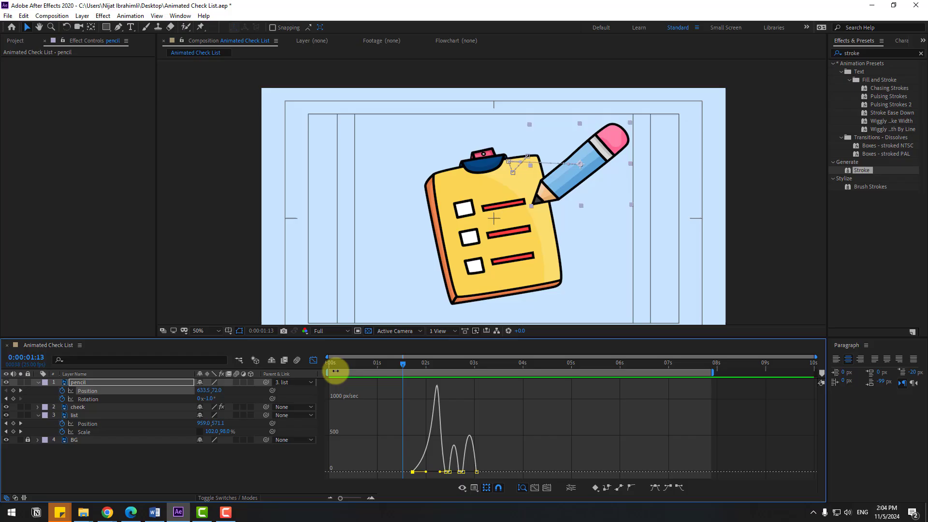
click(313, 360)
drag(402, 366, 412, 364)
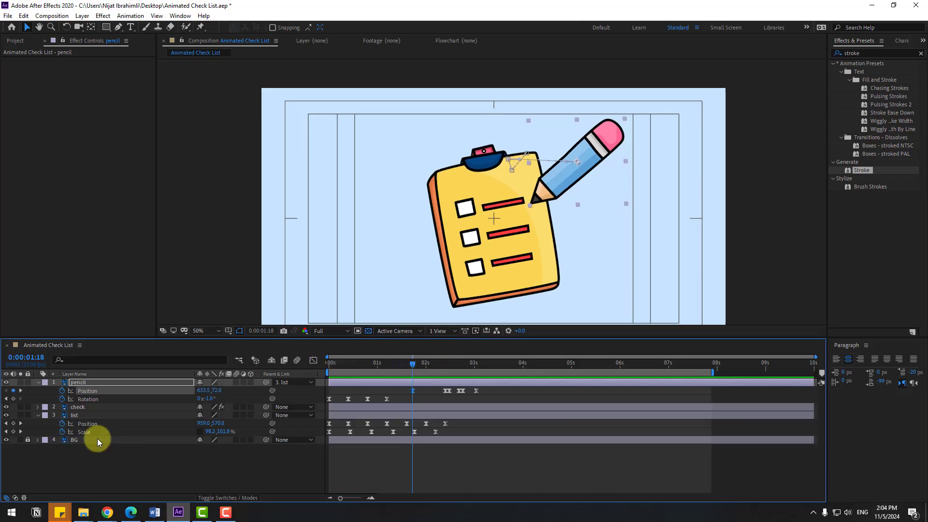
- Refine the pencil's Rotation keyframes around 2:04–2:10 to adjust its tilt
click(13, 399)
drag(413, 365, 445, 369)
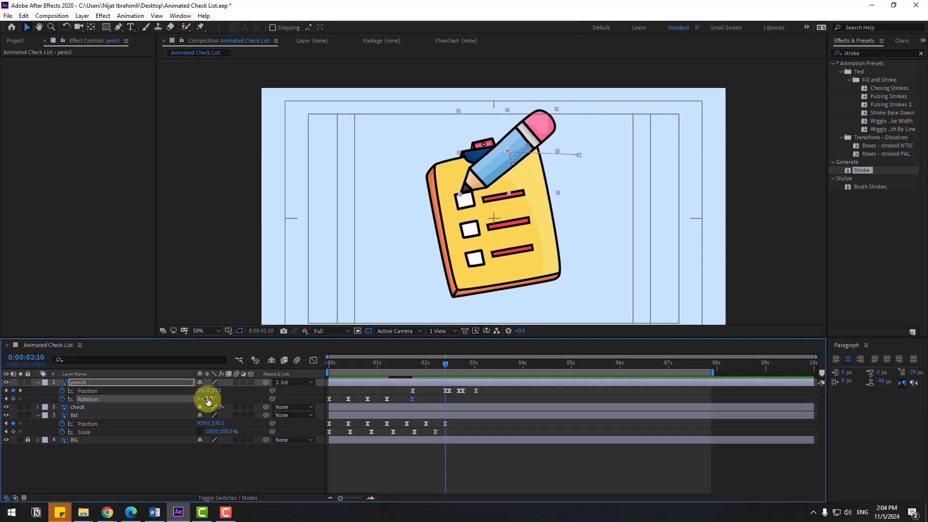
drag(213, 399, 208, 399)
mouse_move(406, 361)
mouse_down()
mouse_move(454, 367)
mouse_move(445, 367)
mouse_up()
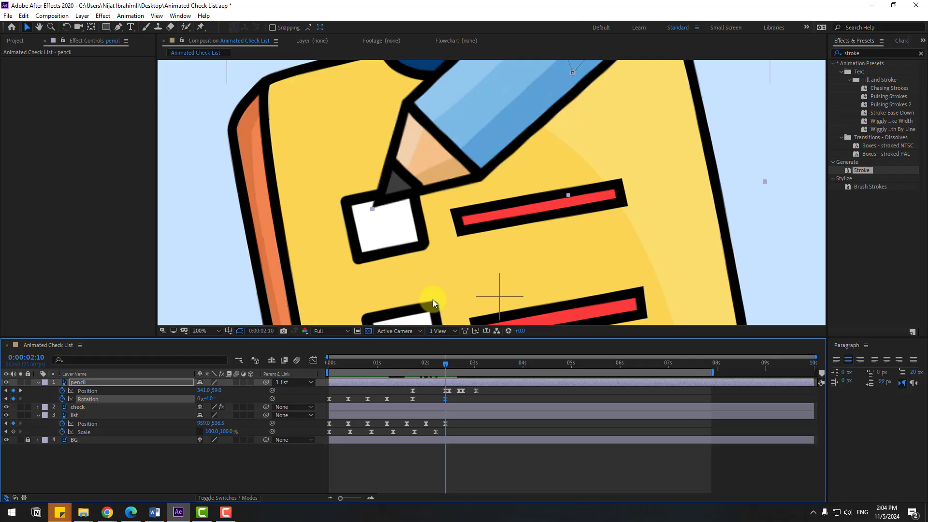
scroll(434, 299, up, 4)
drag(445, 399, 437, 399)
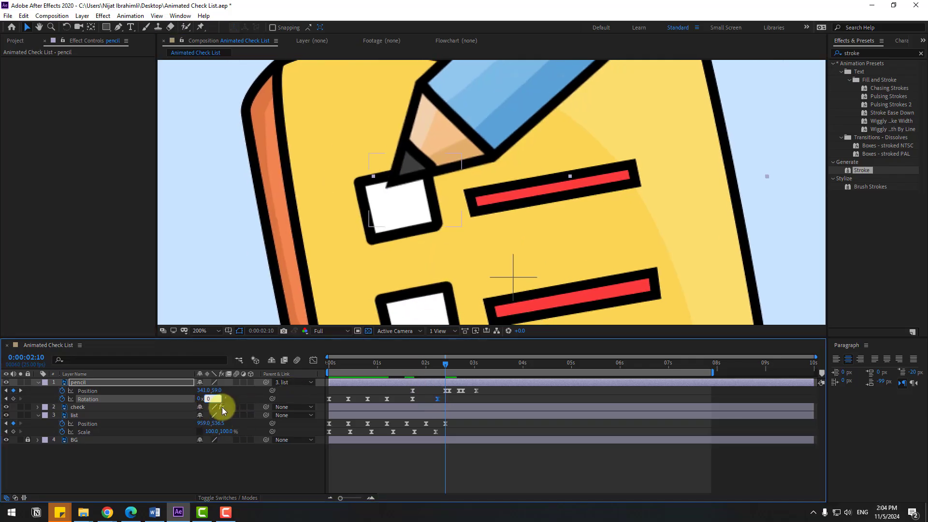
drag(389, 373, 491, 369)
scroll(585, 242, down, 2)
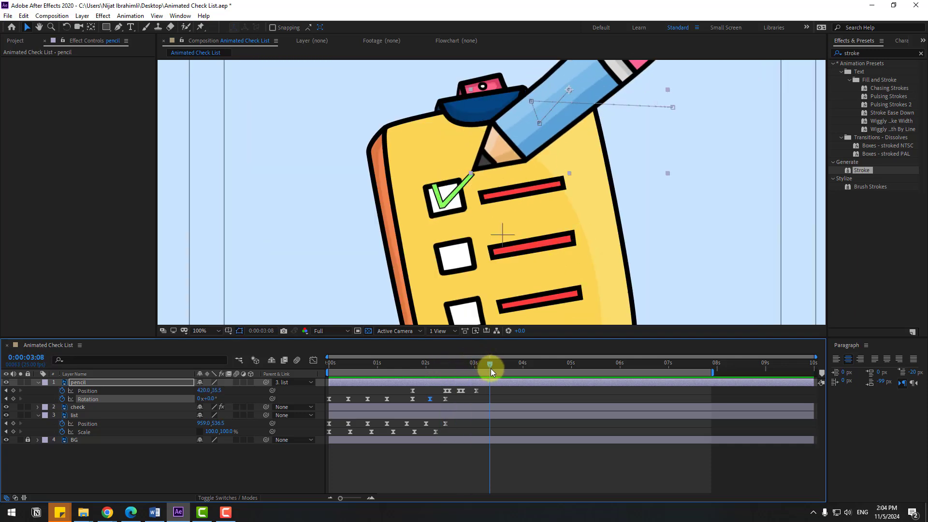
- Add a pencil Position keyframe and move its tip onto the second checkbox at 3:19
click(14, 391)
scroll(503, 214, down, 2)
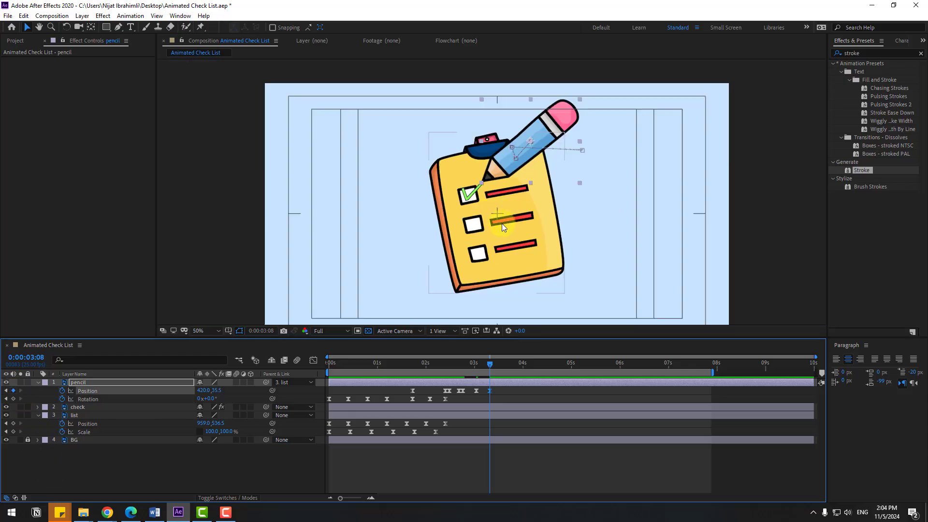
drag(502, 366, 511, 366)
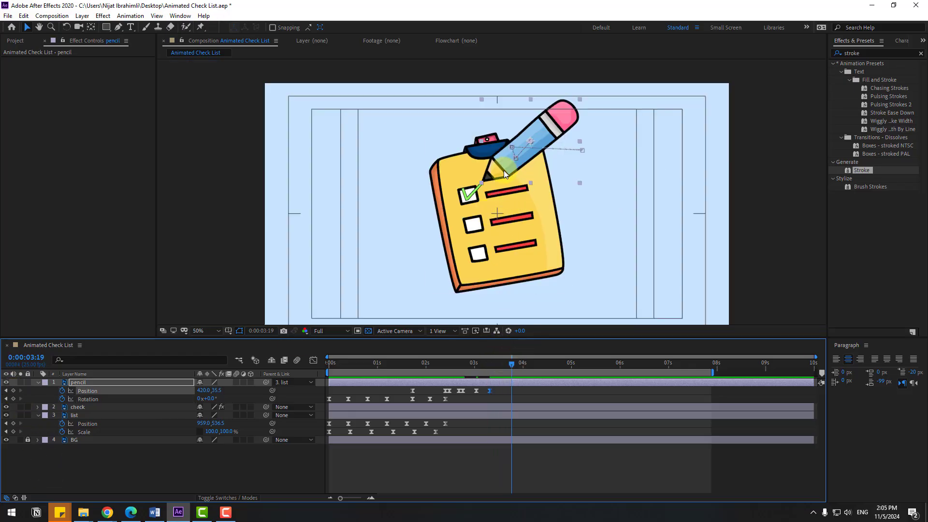
drag(504, 170, 488, 212)
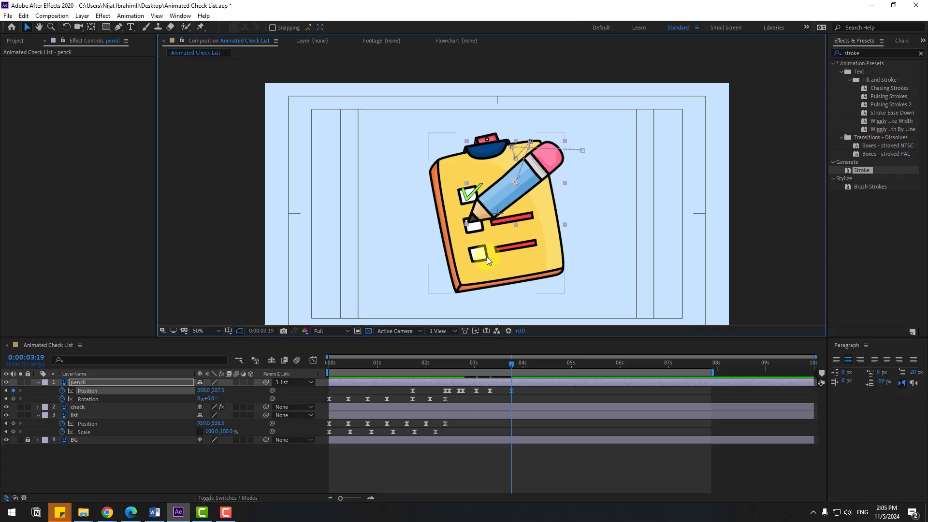
scroll(486, 257, up, 2)
click(76, 407)
- Duplicate the check layer as check 2 and shift its bar and End keyframes to start around 3:20
click(239, 407)
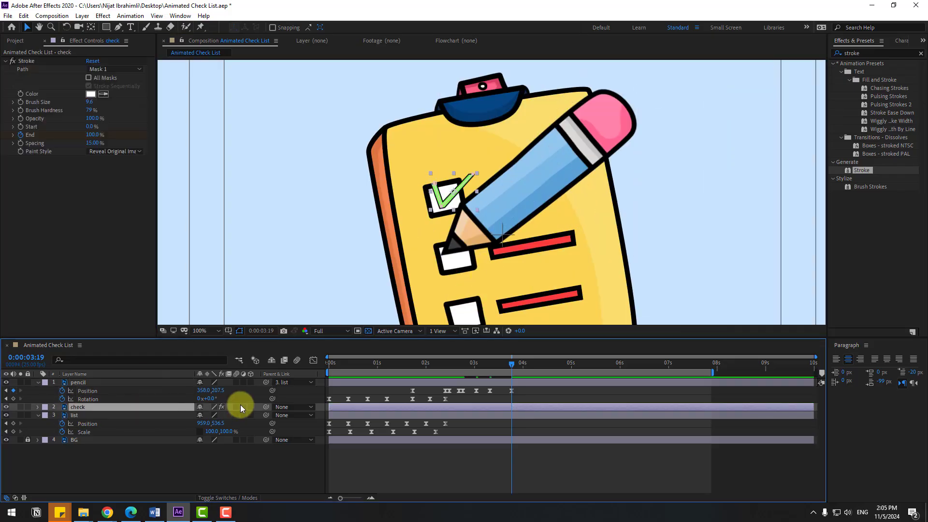
key(ctrl+d)
drag(346, 406, 456, 408)
key(u)
drag(602, 420, 439, 425)
key(u)
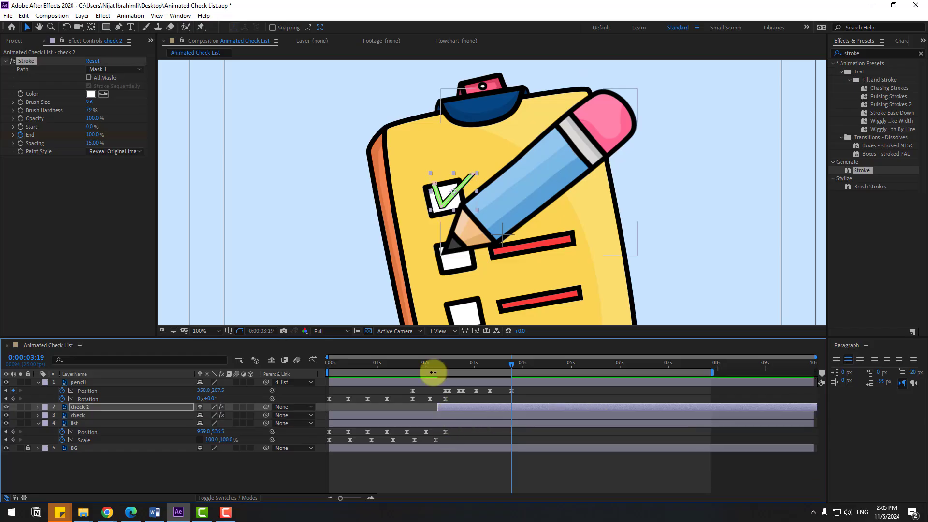
drag(430, 369, 512, 368)
drag(459, 407, 529, 408)
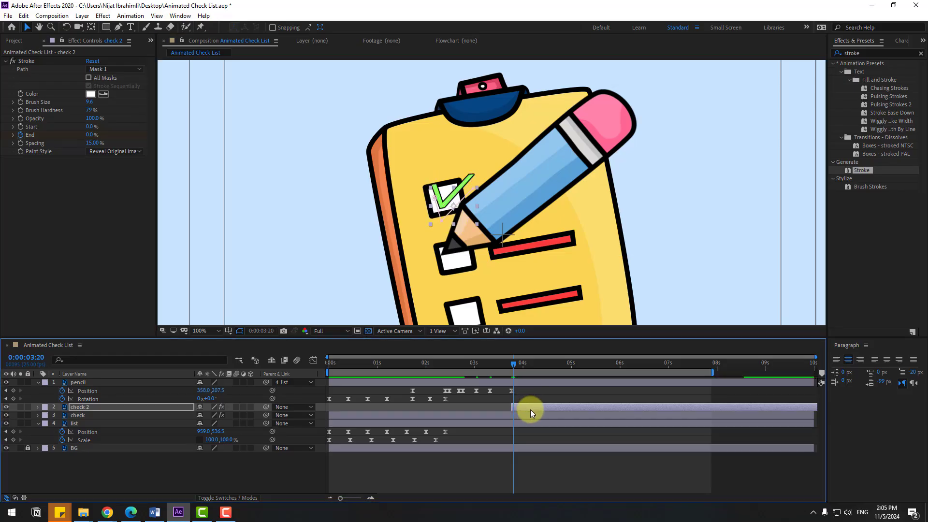
key(.)
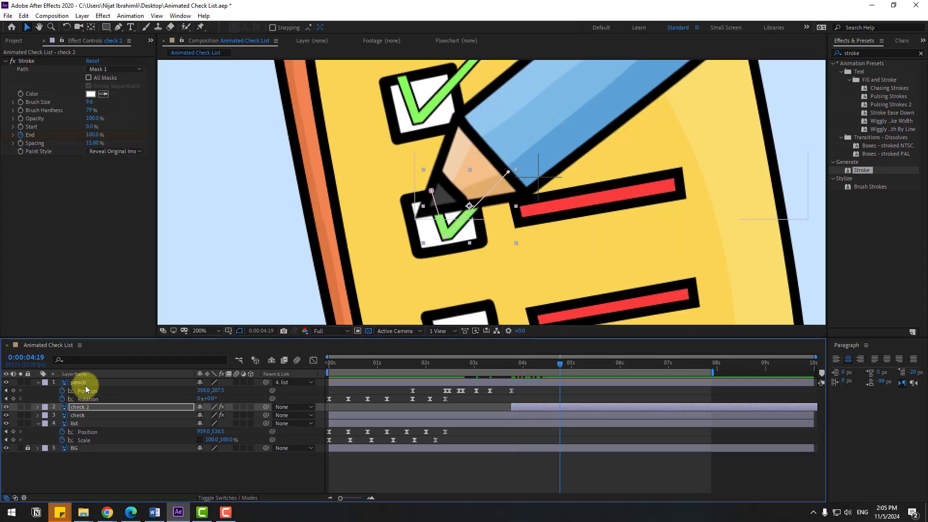
- Set pencil Position keyframes at 4:19 and 4:21, lifting it to the second check's start
click(84, 383)
click(561, 367)
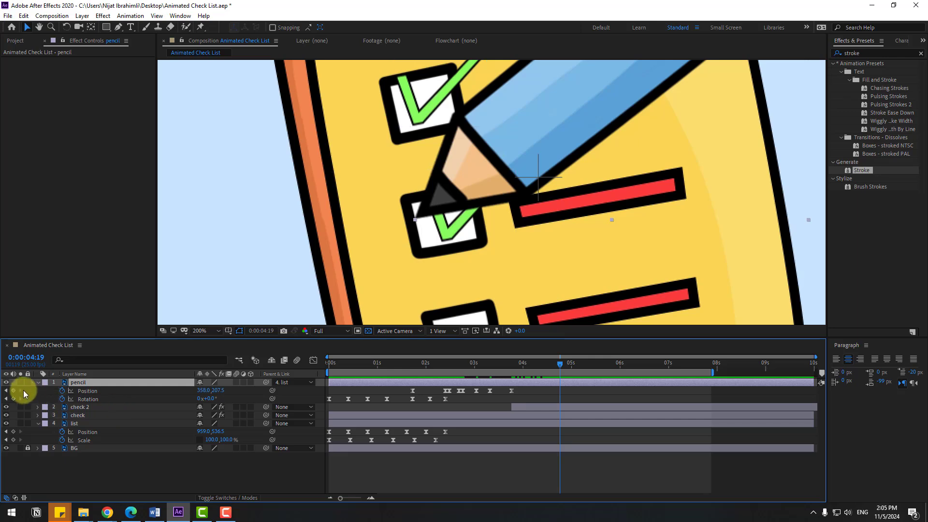
click(13, 390)
mouse_move(440, 199)
mouse_down()
mouse_move(452, 172)
mouse_move(460, 186)
mouse_up()
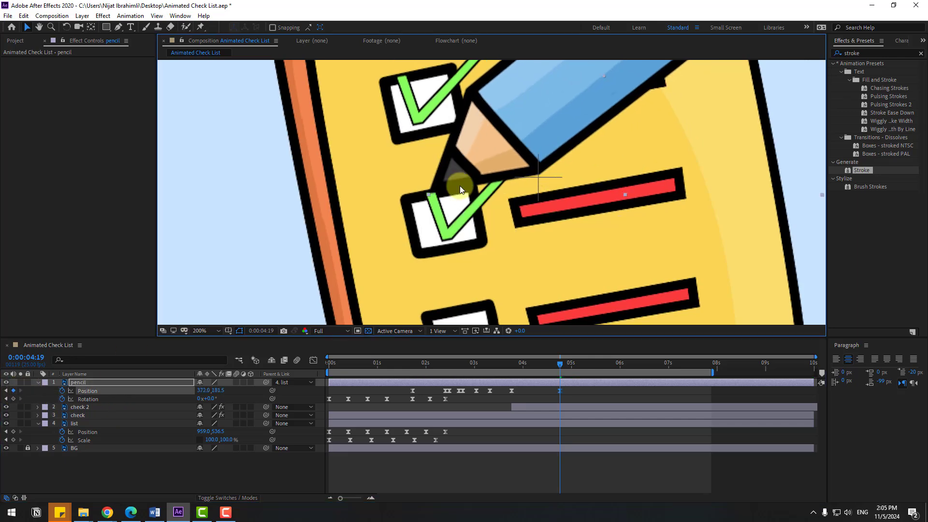
drag(561, 364, 563, 366)
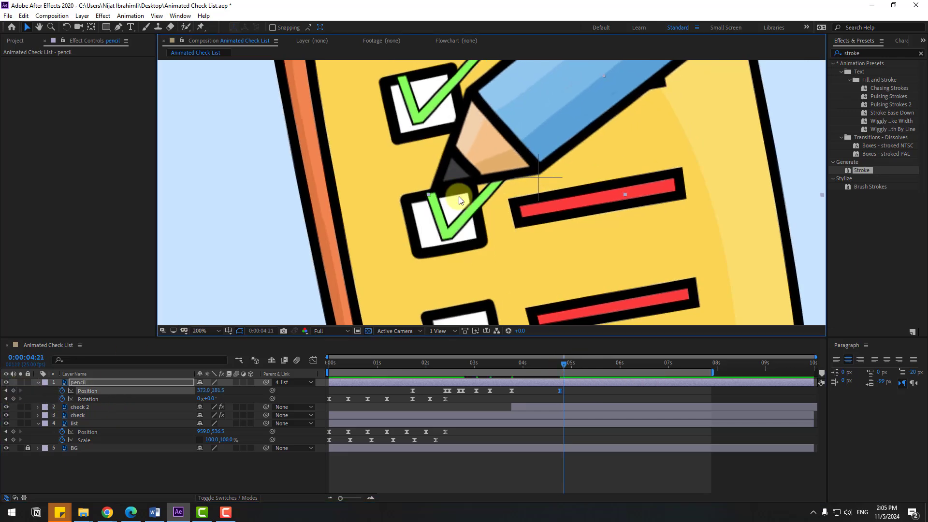
click(13, 391)
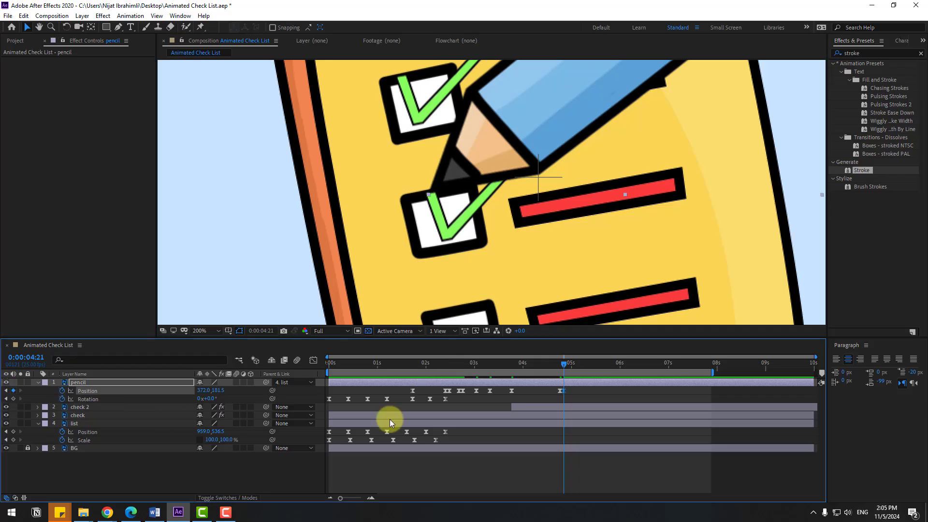
- Key the pencil down to the check's bottom point at 5:05 and up to its far end at 5:11
click(574, 365)
drag(575, 364, 578, 366)
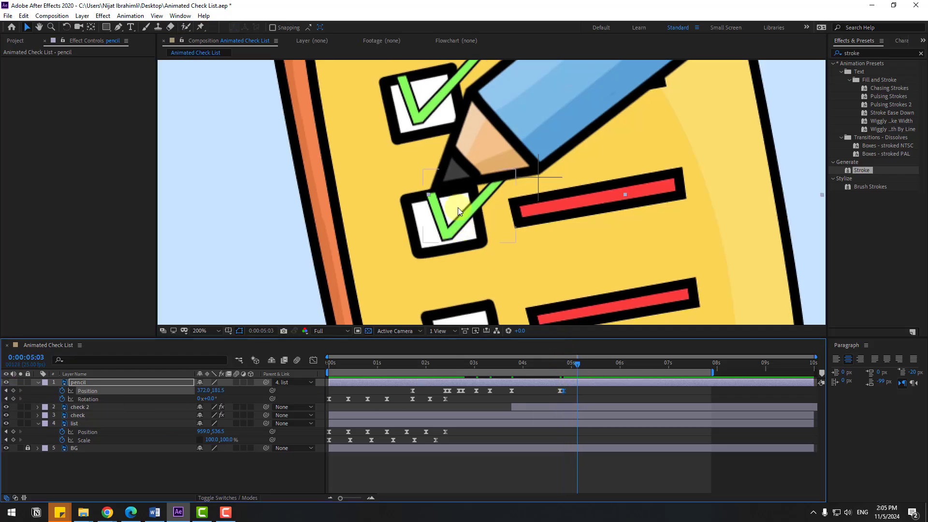
drag(454, 184, 468, 221)
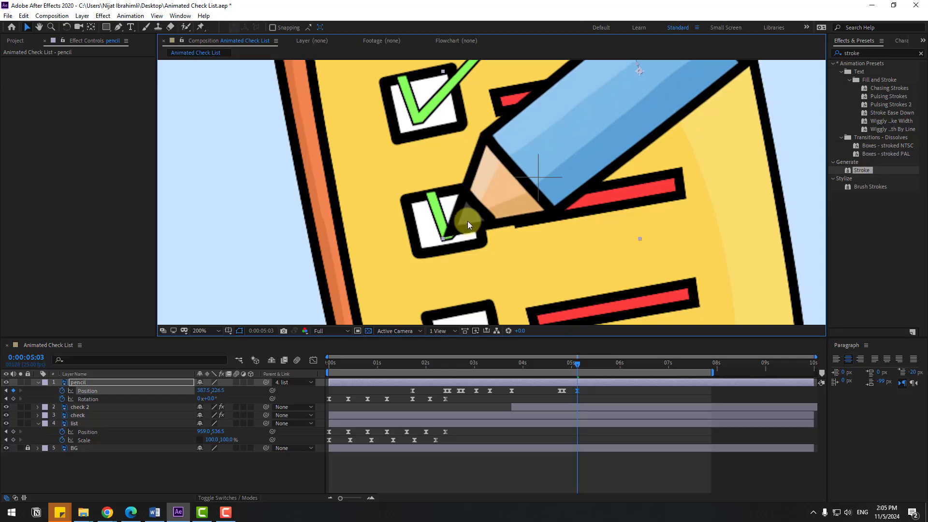
key(Page_Down)
key(Page_Down)
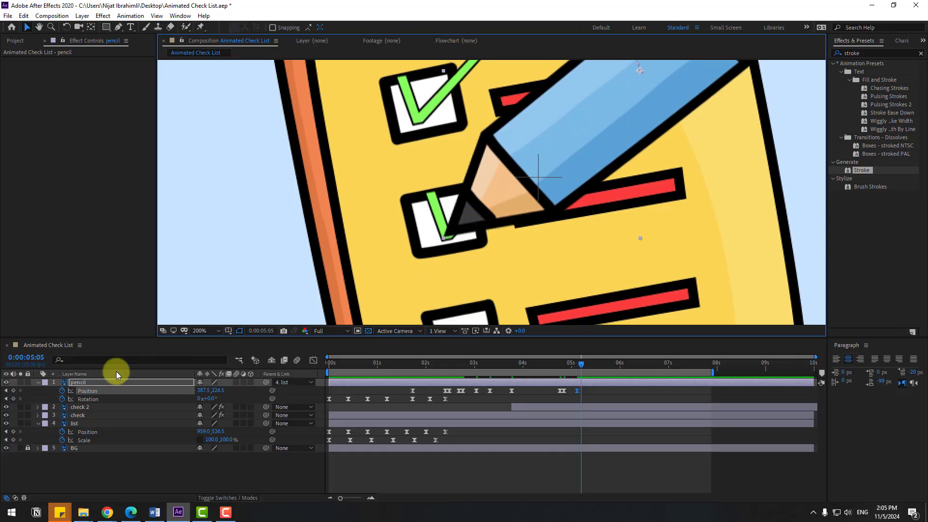
click(13, 391)
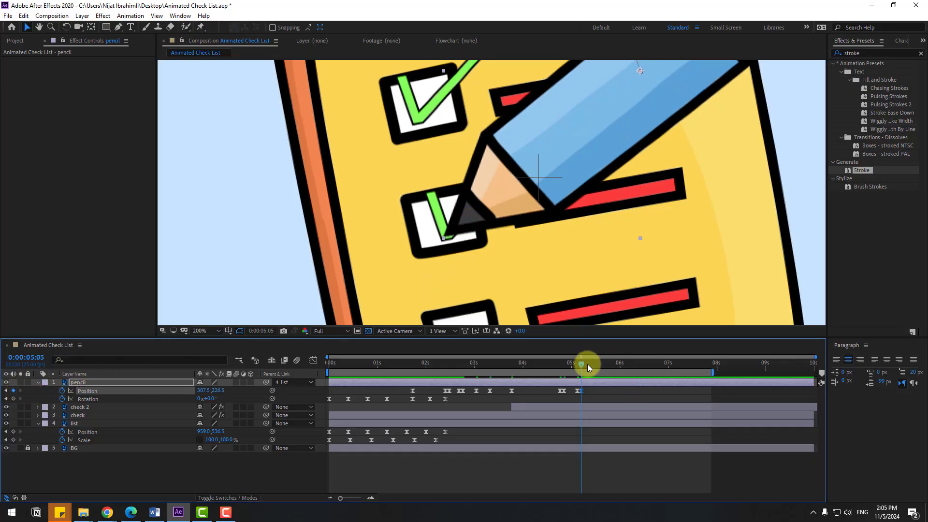
drag(588, 365, 593, 367)
drag(543, 192, 604, 132)
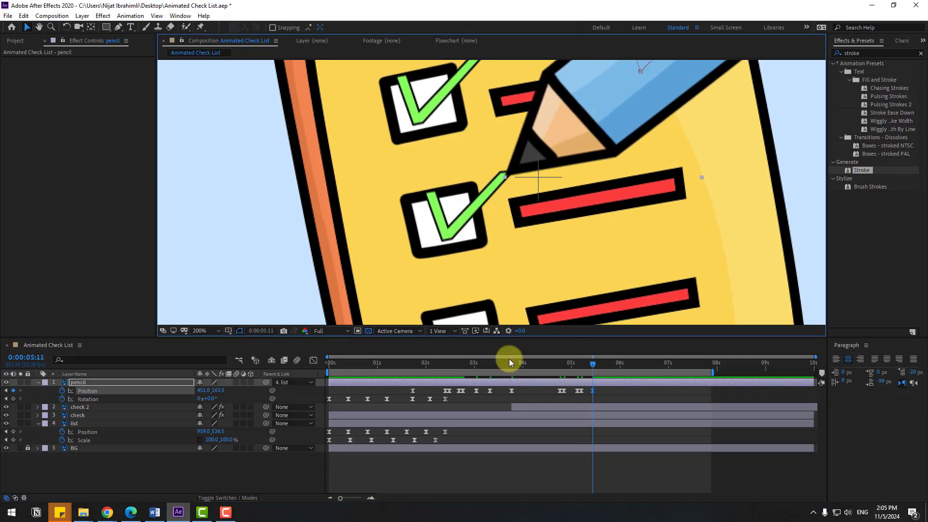
- Shift the last pencil keyframes earlier, review the tracing, and start the work area near 2:09
drag(510, 362, 500, 364)
drag(560, 391, 534, 390)
mouse_move(482, 363)
mouse_down()
mouse_move(541, 370)
mouse_move(505, 371)
mouse_move(524, 372)
mouse_move(528, 391)
mouse_move(512, 393)
mouse_up()
click(488, 363)
drag(492, 362, 543, 366)
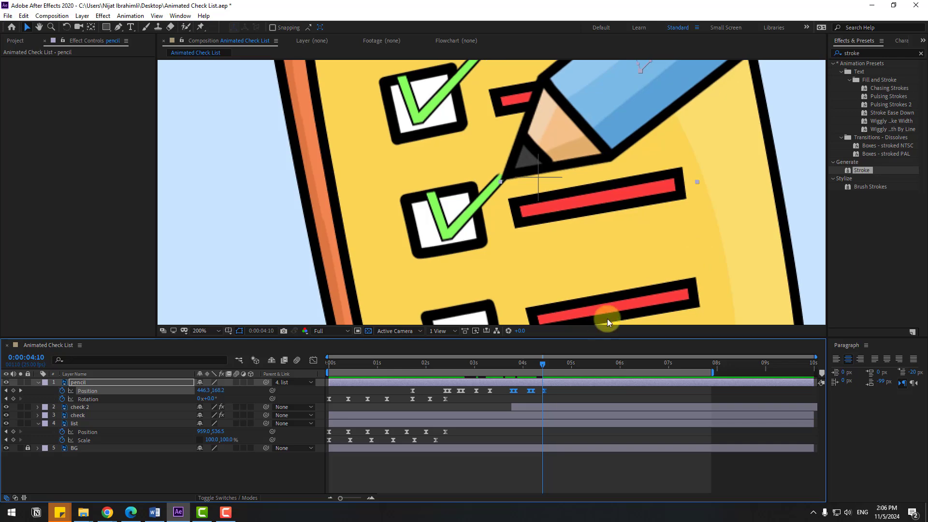
key(comma)
drag(325, 373, 442, 370)
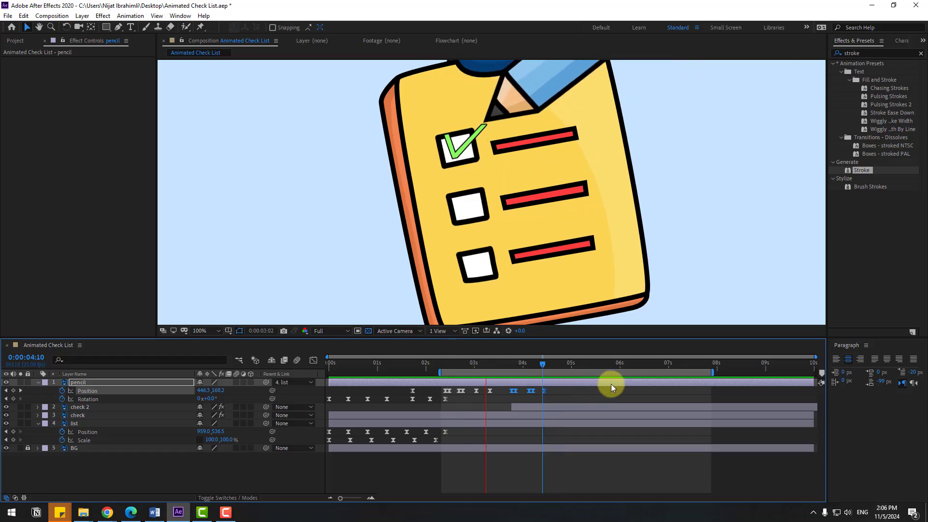
- Ease the pencil's middle Position keyframes in the Graph Editor to smooth its speed
drag(566, 388, 493, 402)
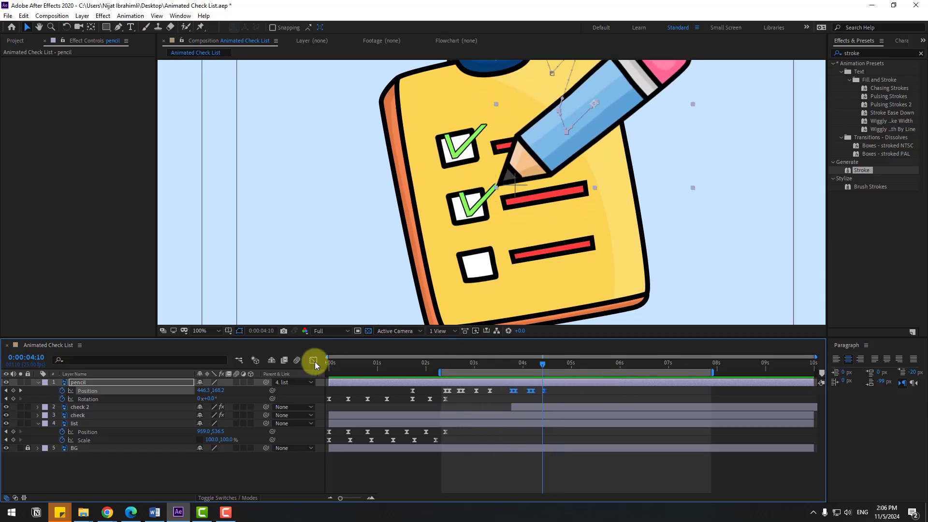
click(313, 360)
click(481, 363)
drag(482, 364, 501, 364)
click(485, 465)
mouse_move(485, 465)
mouse_down()
mouse_move(494, 475)
mouse_move(503, 410)
mouse_move(512, 465)
mouse_move(504, 472)
mouse_up()
key(space)
key(space)
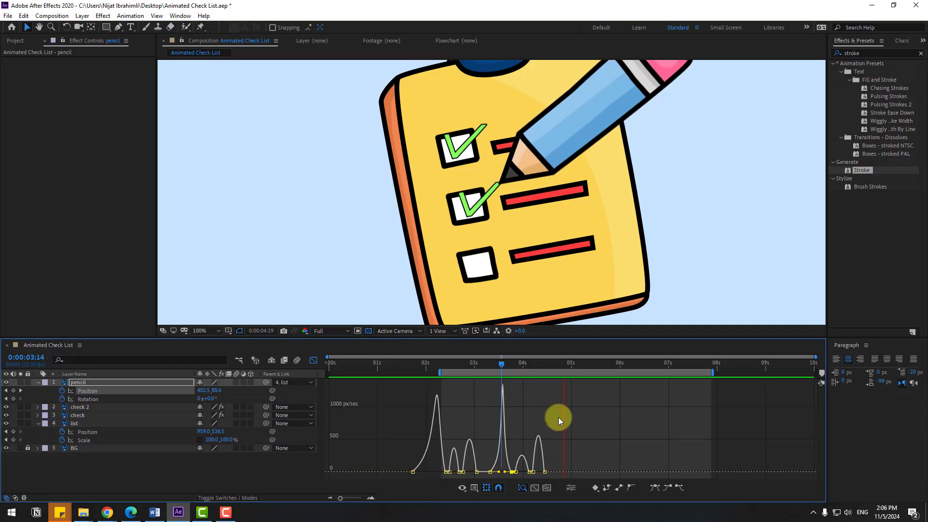
key(space)
click(313, 360)
- Add a Position keyframe at 4:19 and move the pencil down to the third checkbox at 4:21
scroll(532, 259, down, 2)
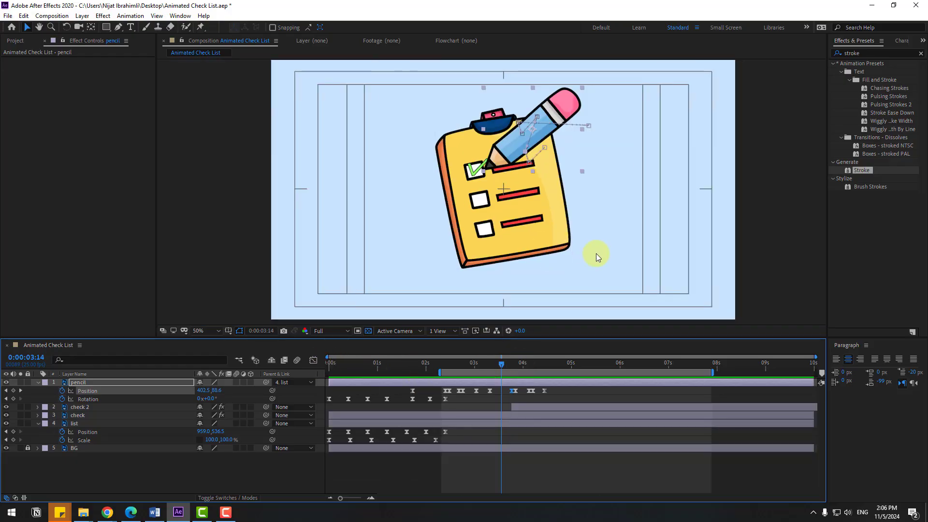
drag(454, 364, 561, 362)
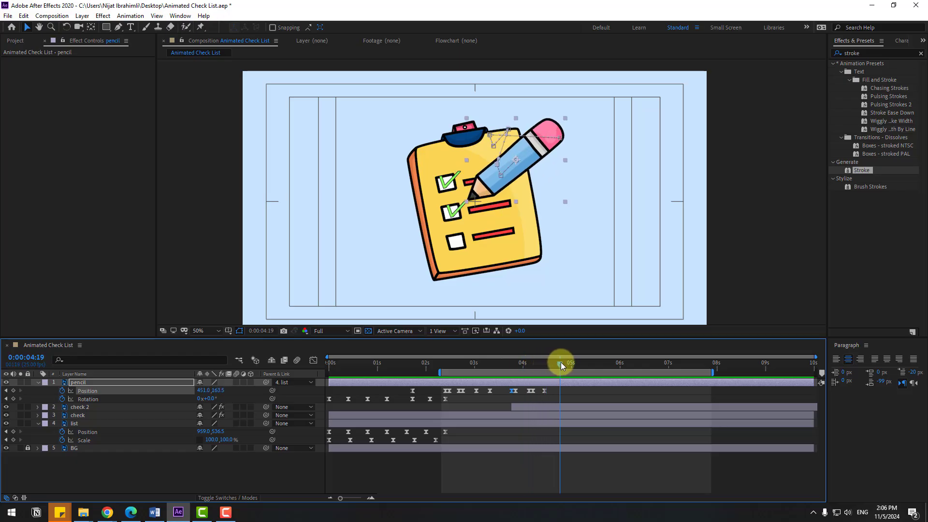
click(13, 391)
drag(562, 367, 563, 362)
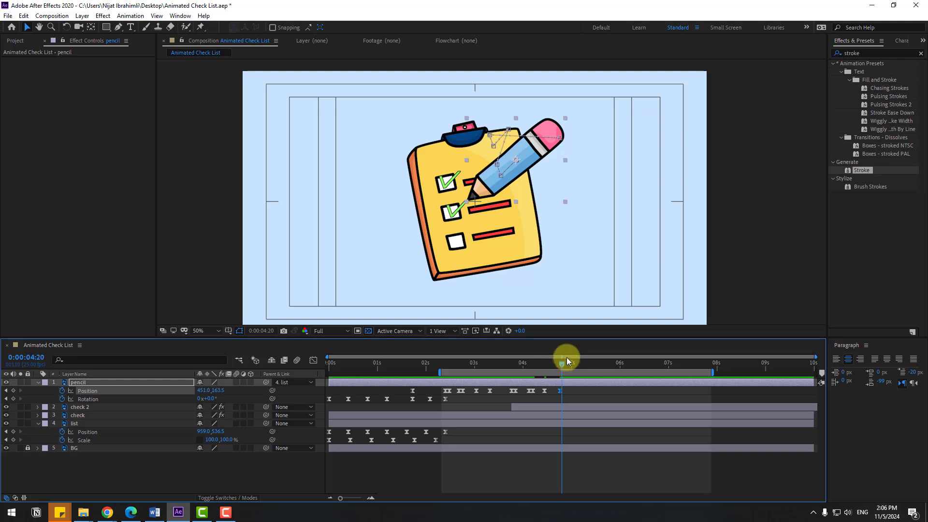
drag(489, 186, 469, 220)
scroll(423, 266, down, 1)
scroll(422, 266, up, 2)
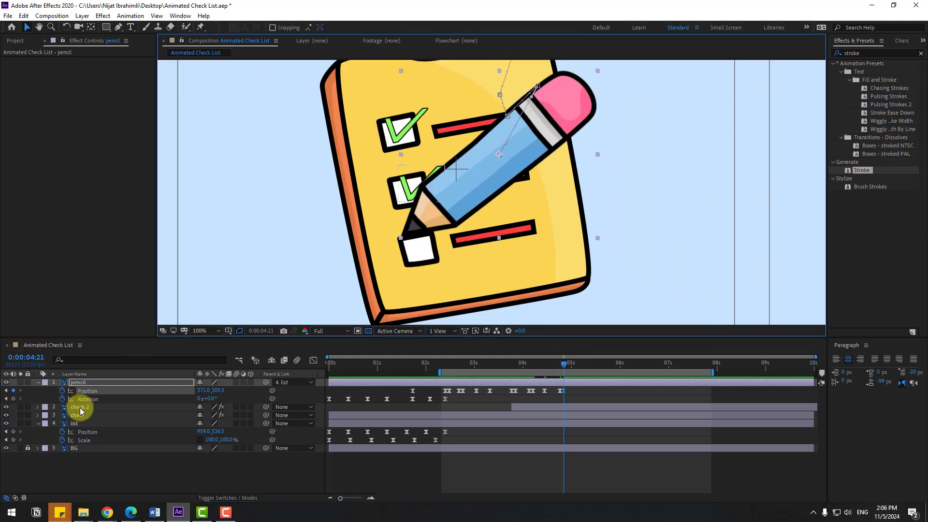
- Duplicate check 2 as check 3 and move it onto the third checkbox
click(77, 408)
key(ctrl+d)
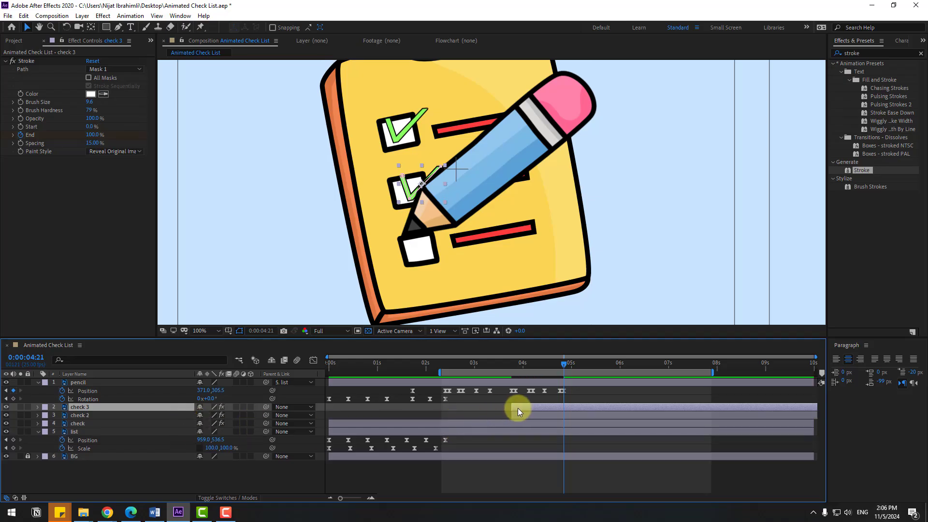
key(u)
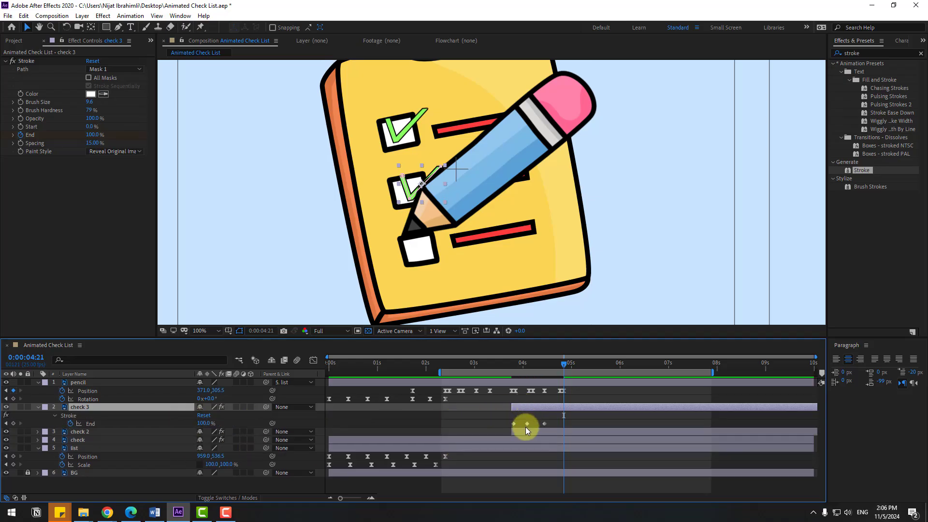
scroll(342, 282, up, 1)
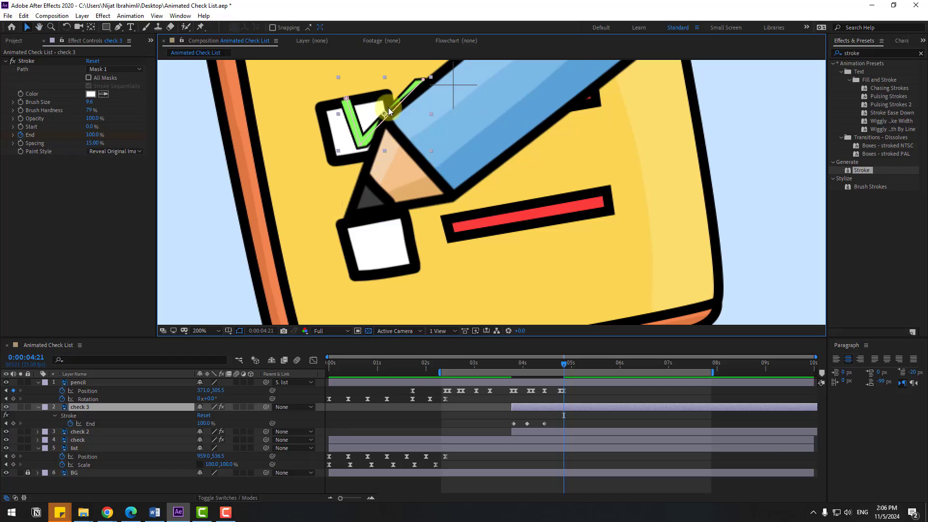
drag(387, 107, 401, 231)
click(588, 415)
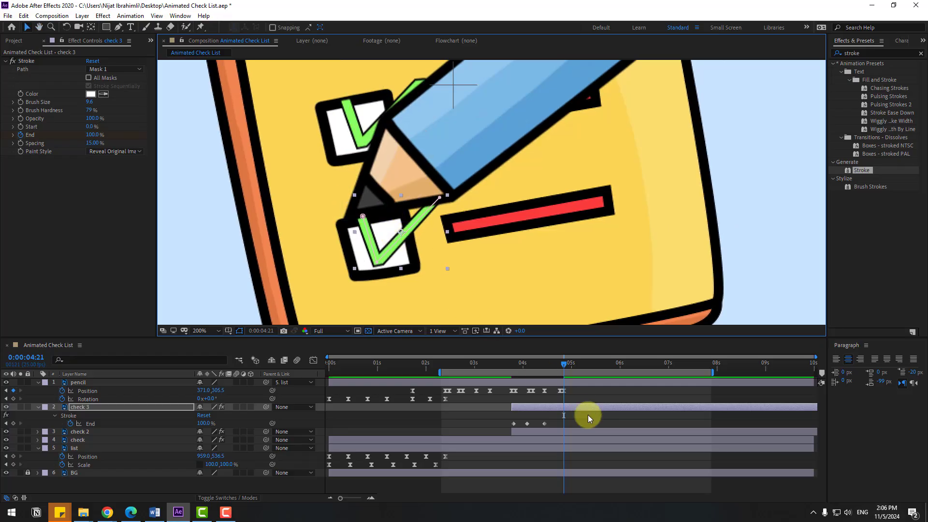
- Adjust the pencil's 4:21 keyframe along the second check and key it down to the third box near 5 s
mouse_move(566, 377)
mouse_down()
mouse_move(541, 364)
mouse_move(572, 368)
mouse_move(564, 364)
mouse_up()
click(560, 391)
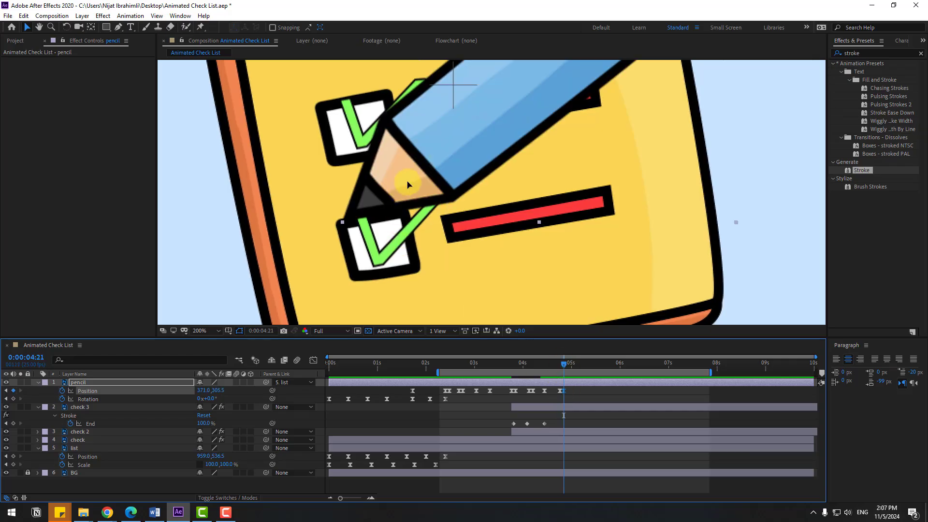
drag(397, 192, 416, 189)
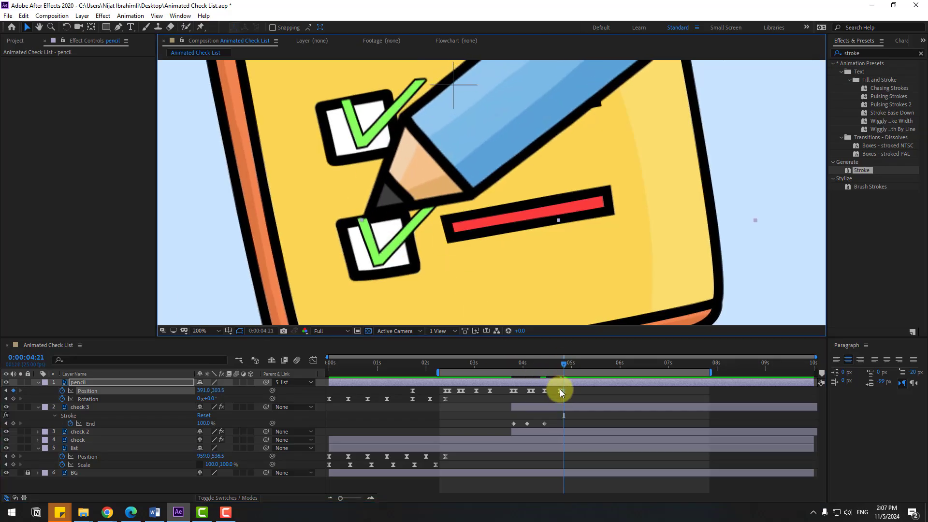
click(569, 365)
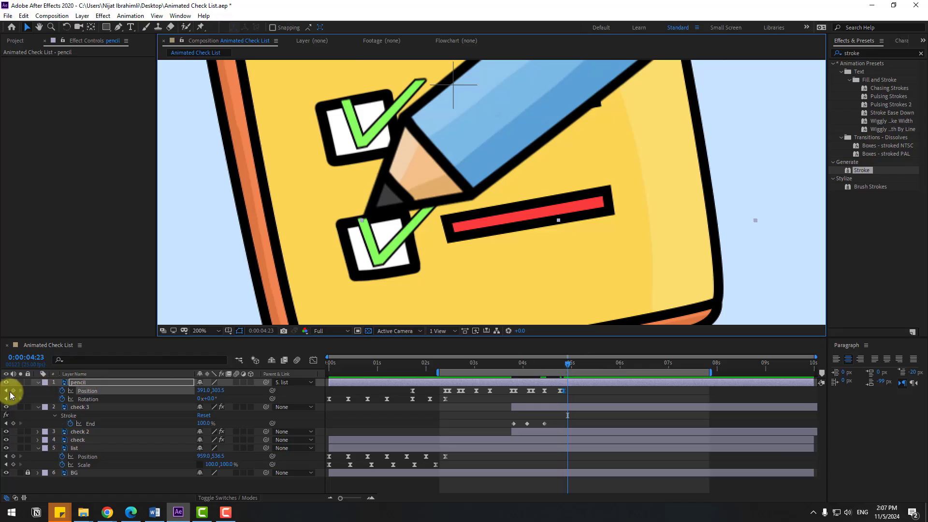
click(14, 391)
drag(573, 364, 583, 366)
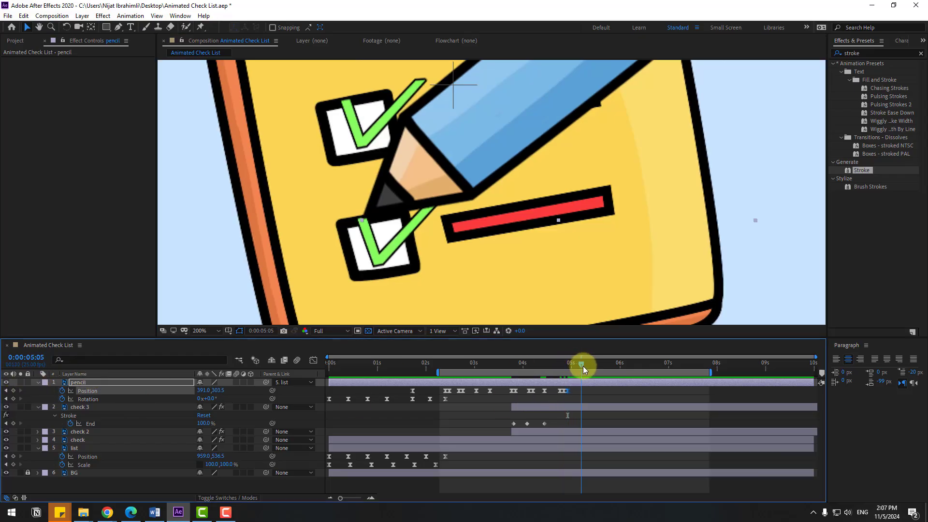
drag(415, 181, 432, 220)
key(Page_Down)
key(Page_Down)
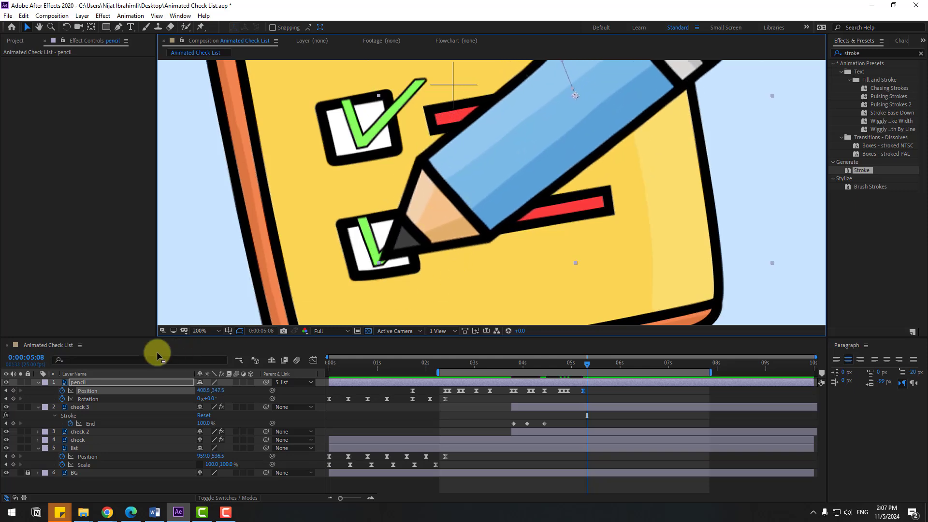
- Lift the pencil away from the checkbox at 5:16 and play back the animation
drag(587, 364, 603, 367)
mouse_move(435, 246)
mouse_down()
mouse_move(534, 196)
mouse_move(543, 176)
mouse_move(475, 177)
mouse_up()
key(space)
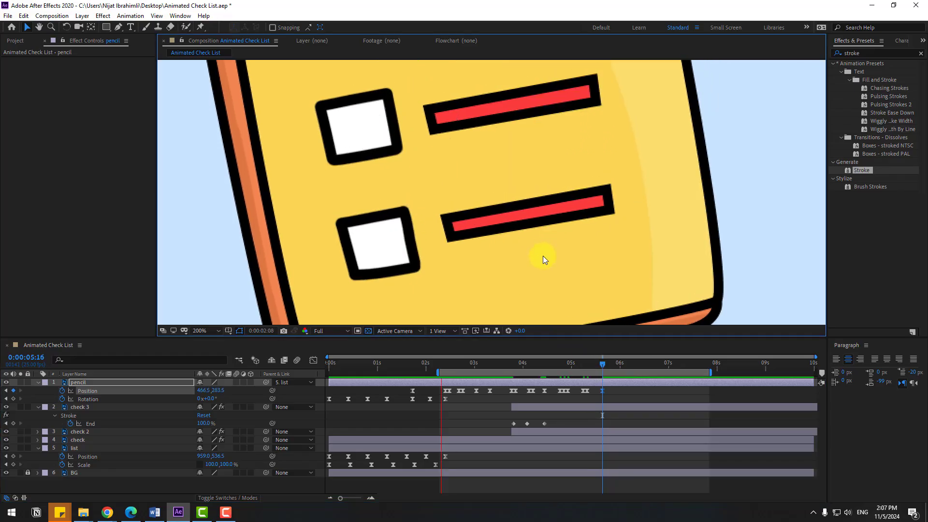
scroll(620, 298, down, 2)
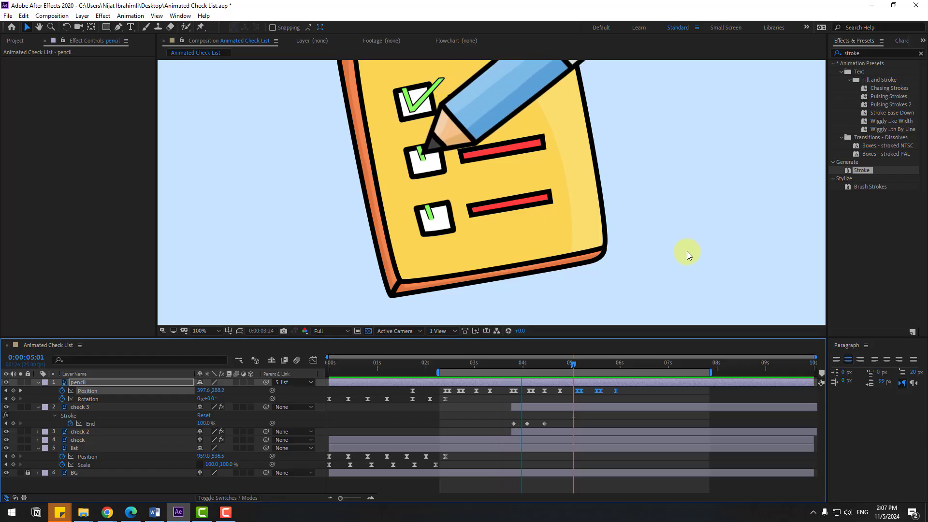
key(space)
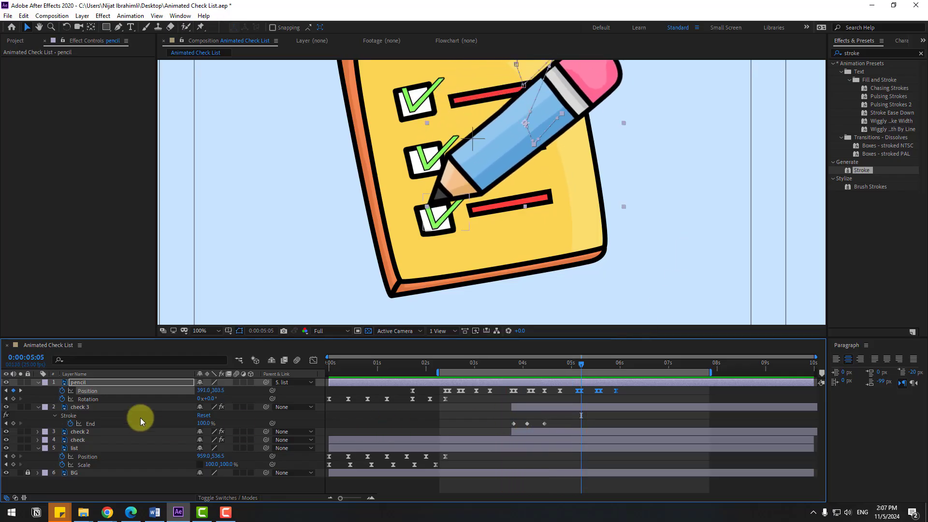
- Slide the check 3 layer to start drawing at 5:05 and preview its timing
click(75, 409)
drag(523, 404, 590, 408)
key(space)
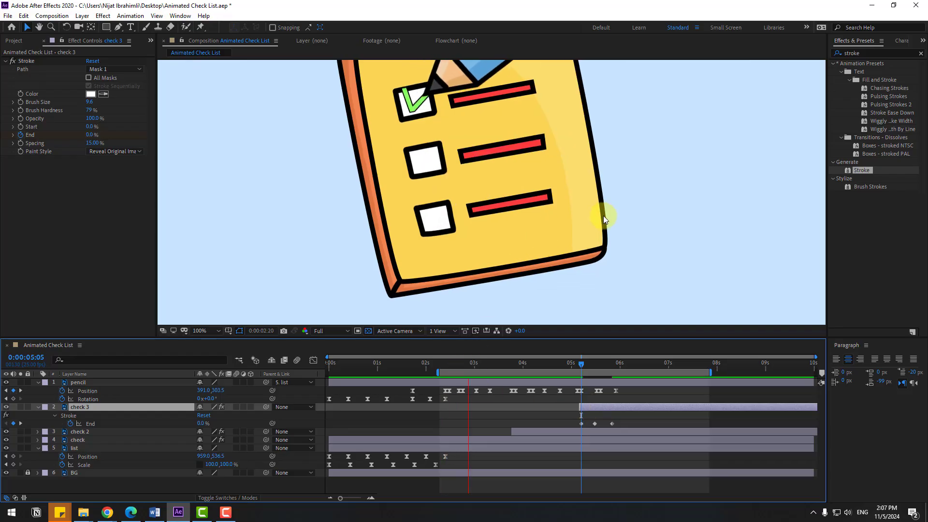
key(space)
key(space)
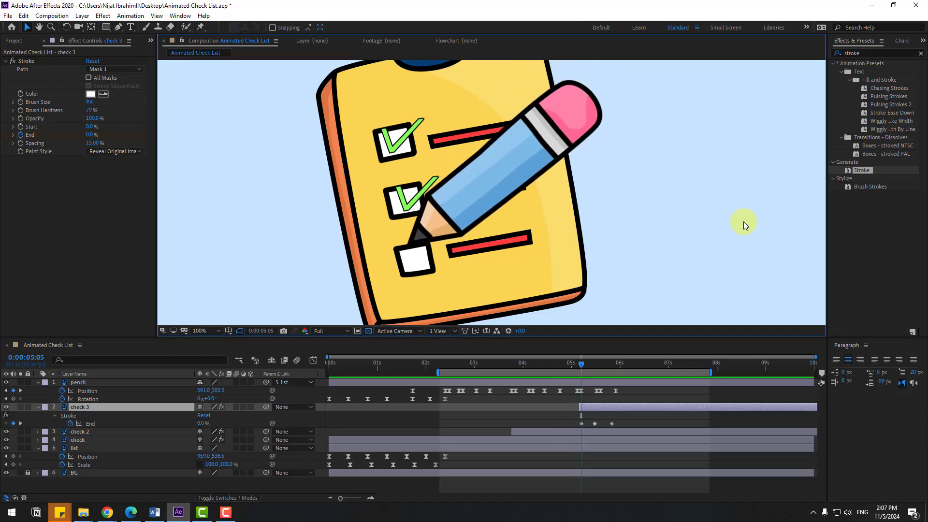
- Add pencil Position and Rotation keyframes at 6:07
click(674, 388)
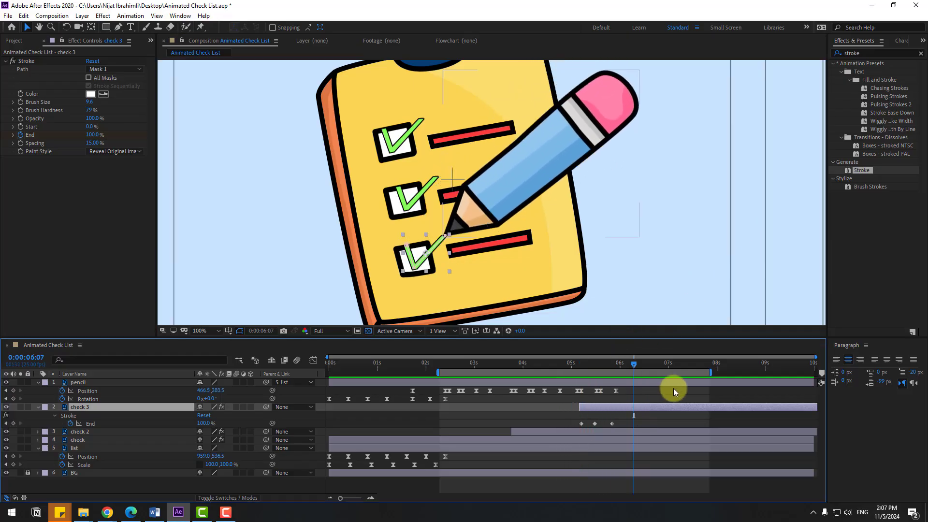
click(13, 390)
click(13, 399)
scroll(497, 263, down, 2)
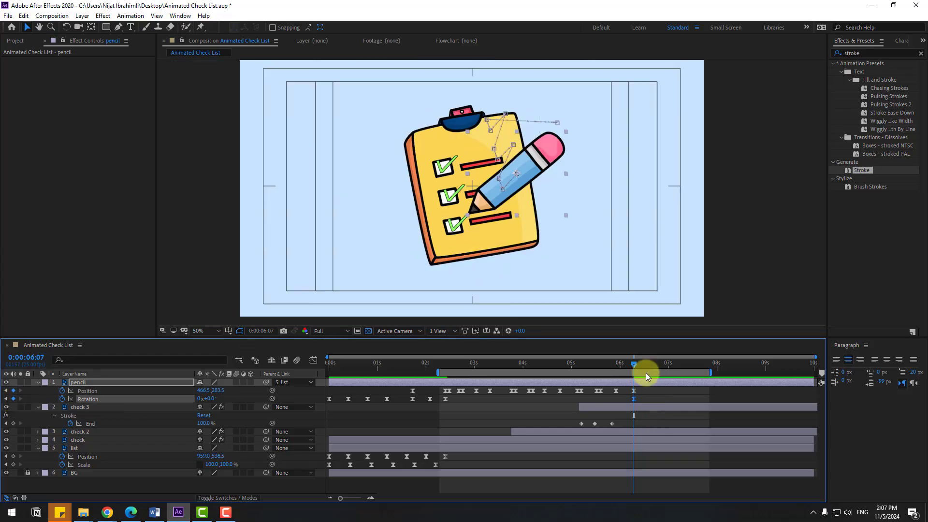
- At 7:05, move the pencil off the frame's right edge and rotate it to 134°
drag(654, 363, 678, 370)
mouse_move(203, 390)
mouse_down()
mouse_move(386, 390)
mouse_move(700, 184)
mouse_up()
mouse_move(634, 161)
mouse_down()
mouse_move(733, 167)
mouse_move(781, 152)
mouse_up()
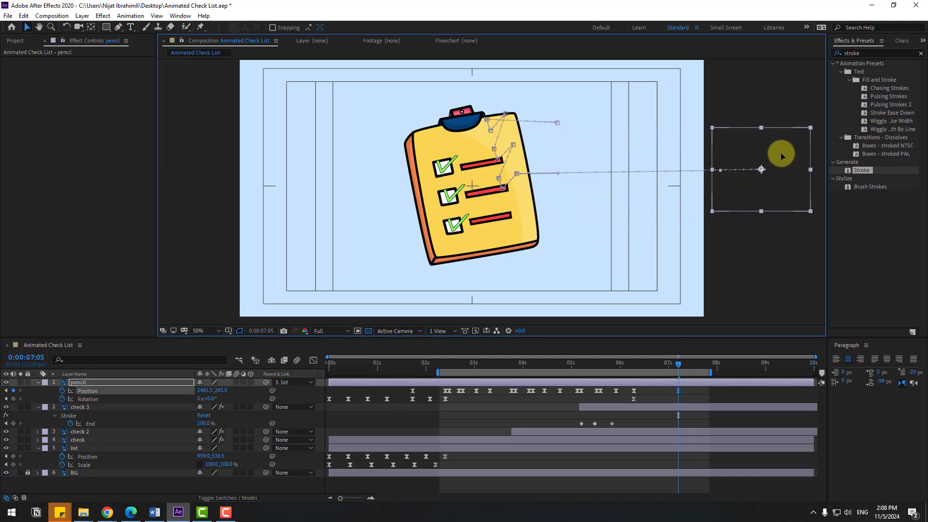
drag(208, 399, 285, 383)
mouse_move(627, 362)
mouse_down()
mouse_move(664, 370)
mouse_move(616, 370)
mouse_up()
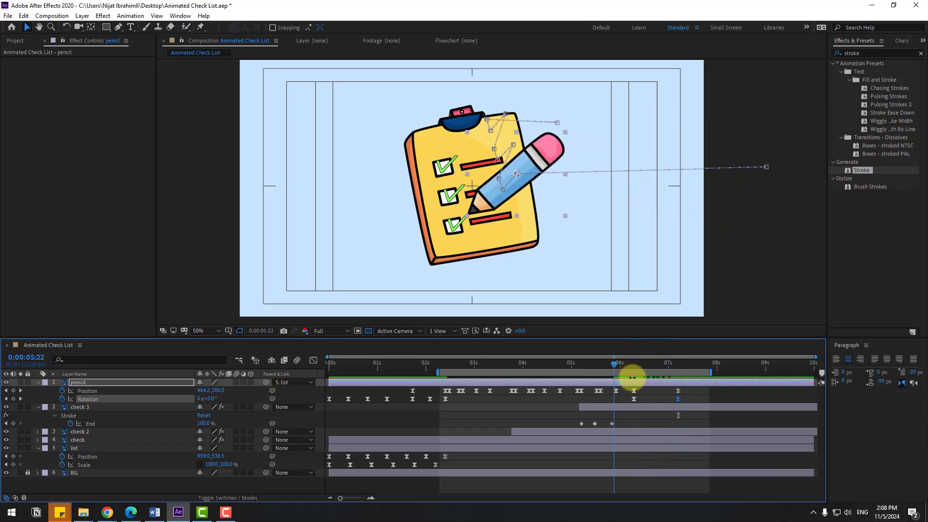
click(680, 390)
click(635, 398)
- Drag the Position speed handle for a sharp late peak and limit the work area to the exit
click(314, 368)
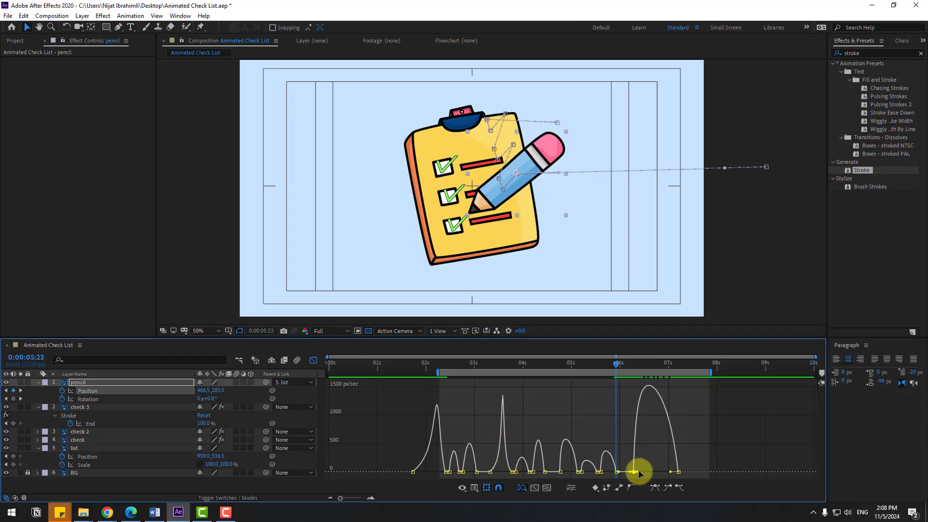
drag(638, 472, 658, 472)
click(425, 376)
drag(426, 376, 605, 376)
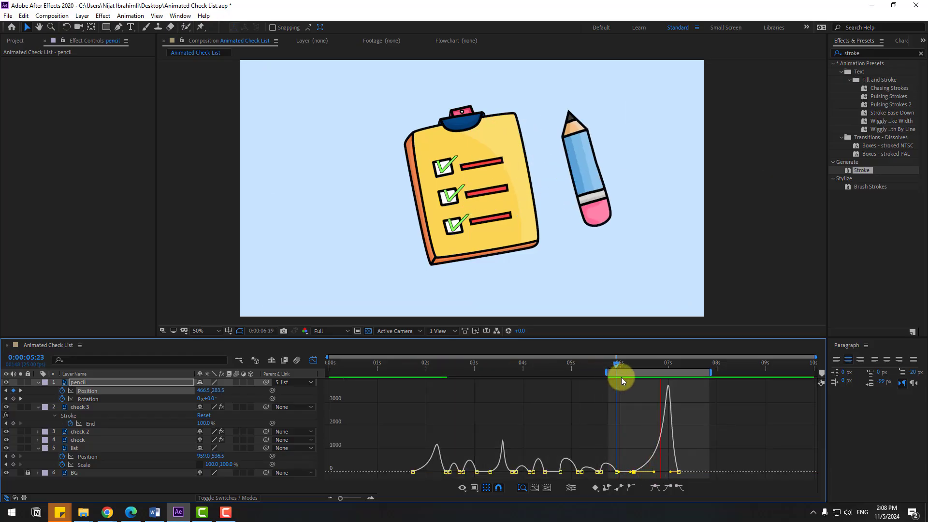
- Give the pencil's Rotation the same slow-start, late-peak speed curve and preview the exit
click(314, 360)
click(633, 399)
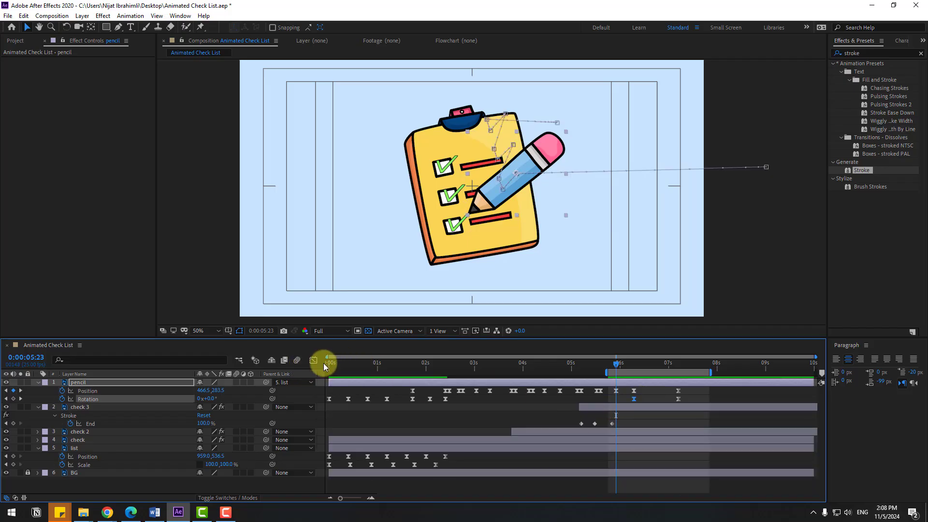
click(313, 360)
drag(637, 443, 653, 443)
key(space)
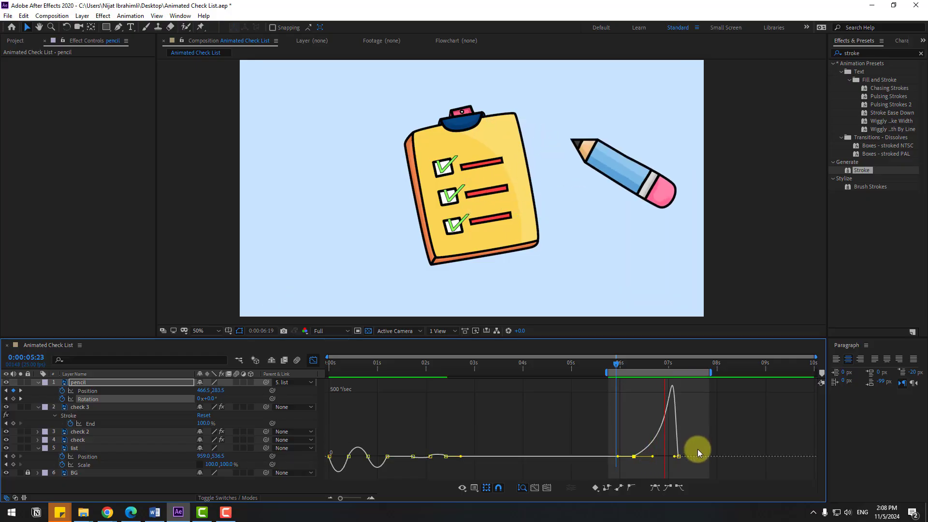
key(space)
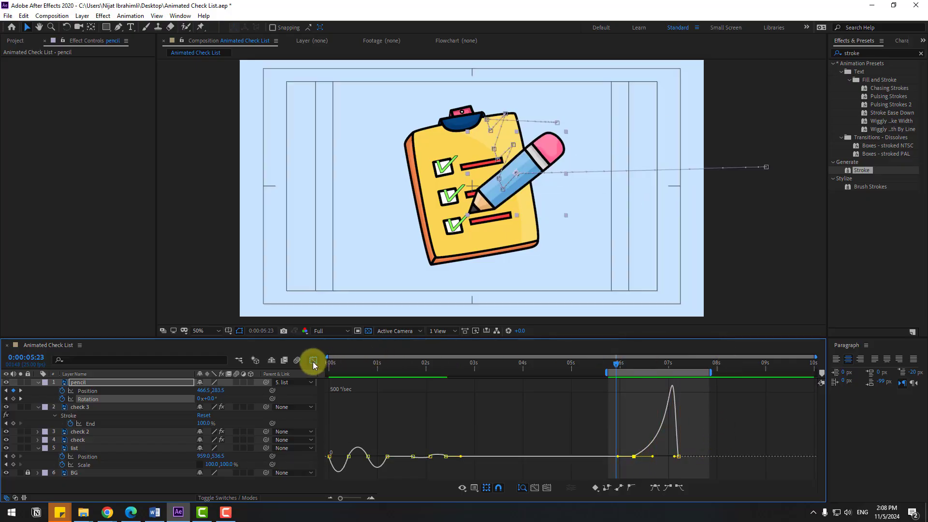
click(314, 360)
click(688, 366)
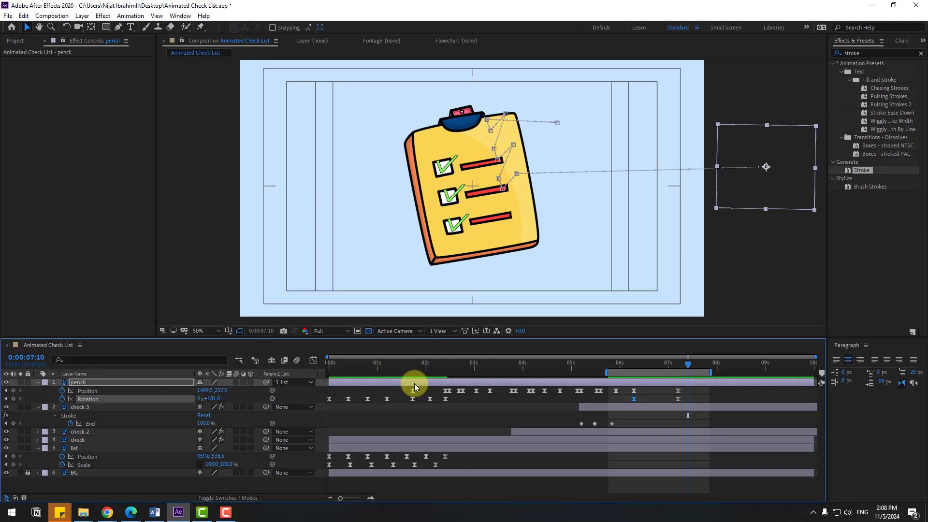
- Parent the check, check 2 and check 3 layers to the list layer
click(82, 407)
ctrl+click(88, 431)
ctrl+click(80, 439)
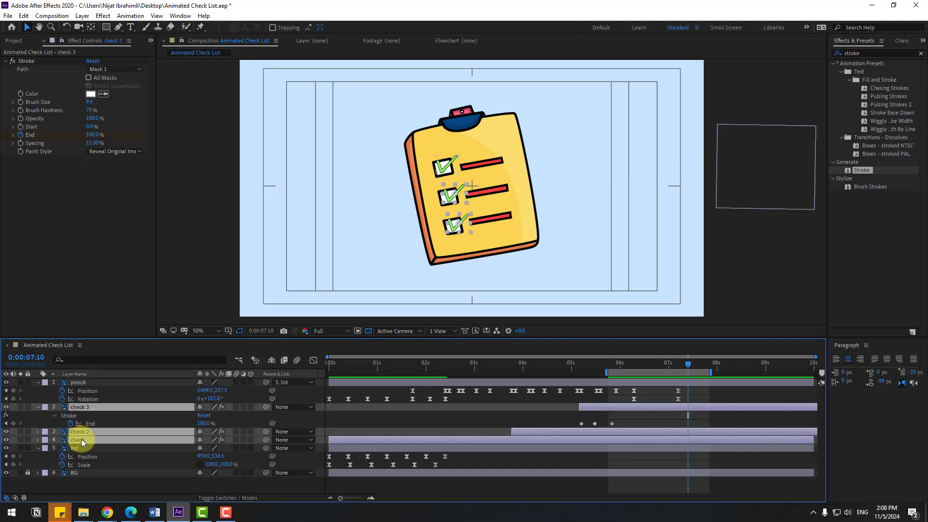
drag(265, 407, 75, 450)
- Key the list Position 1px down at 2:15 and back up at 2:18, then preview it
click(76, 450)
click(450, 362)
key(.)
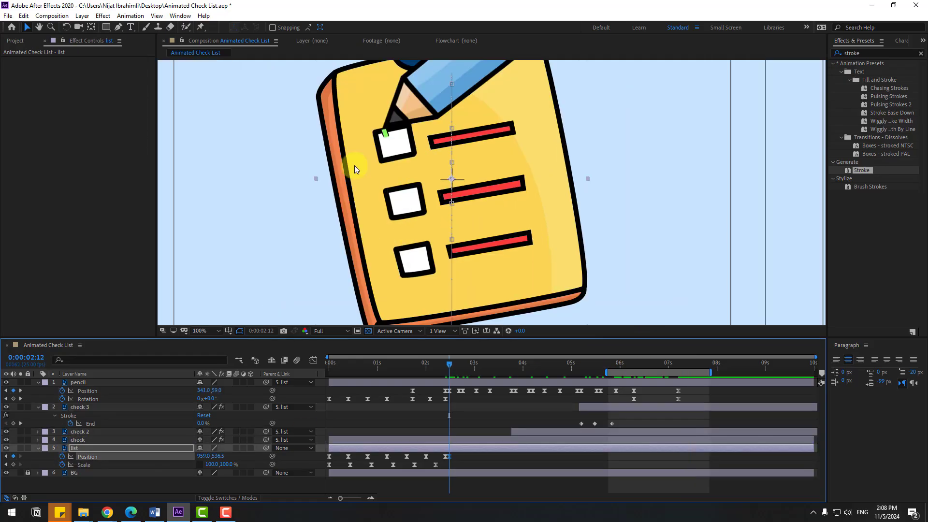
key(Page_Down)
key(Page_Down)
key(Page_Down)
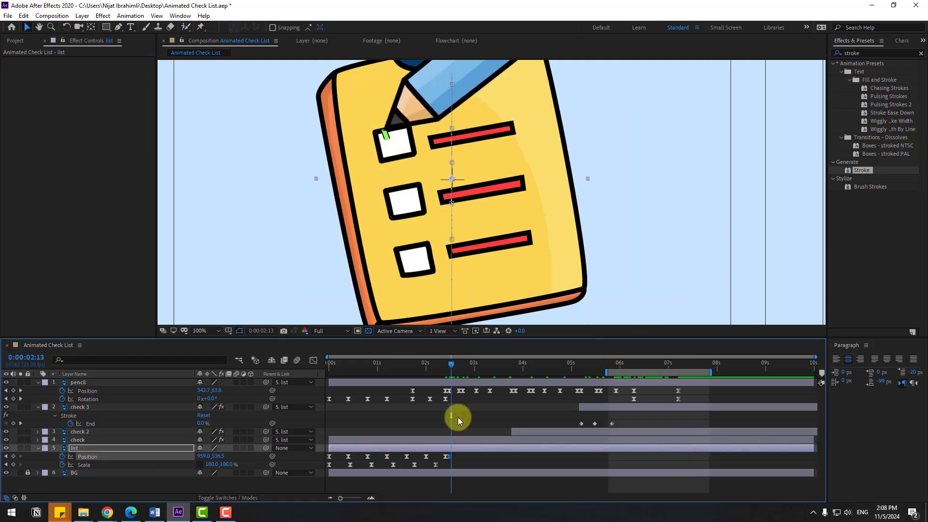
key(Down)
key(Down)
key(Down)
key(Down)
key(Down)
key(Down)
key(Down)
key(Down)
key(Down)
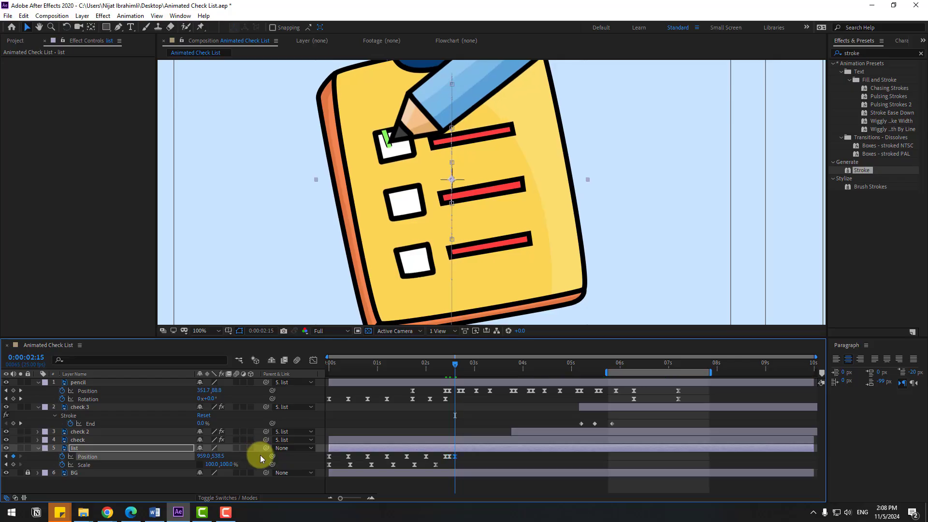
key(Page_Down)
key(Page_Down)
key(Page_Down)
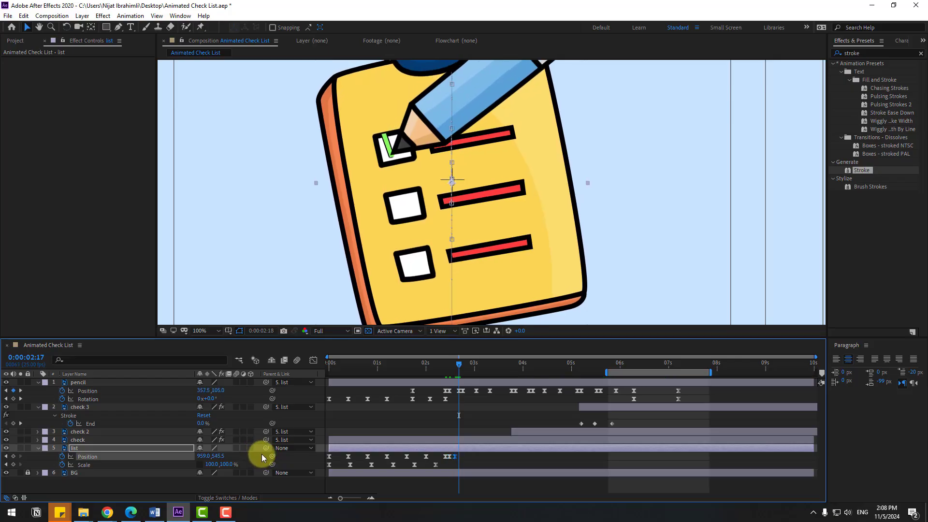
key(Up)
key(Up)
key(Up)
key(Up)
key(Up)
key(Up)
key(Up)
key(Up)
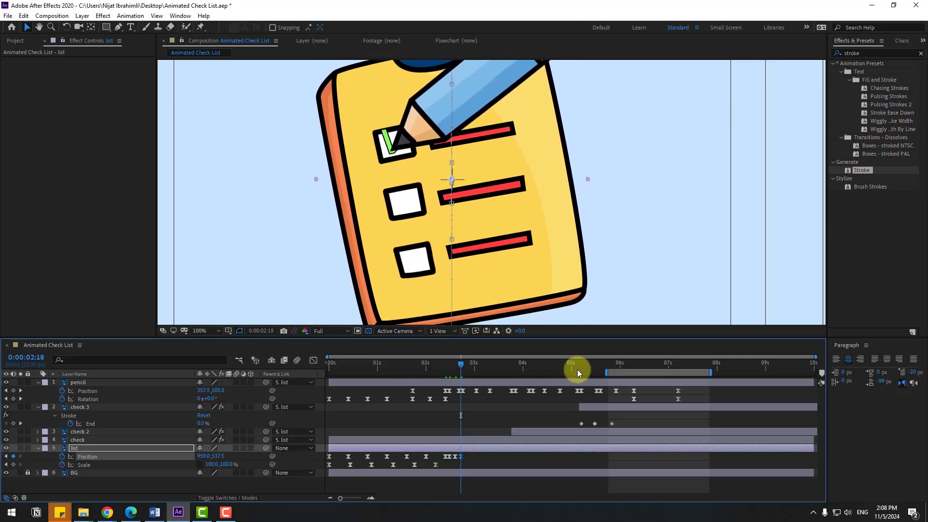
drag(614, 370, 434, 379)
key(space)
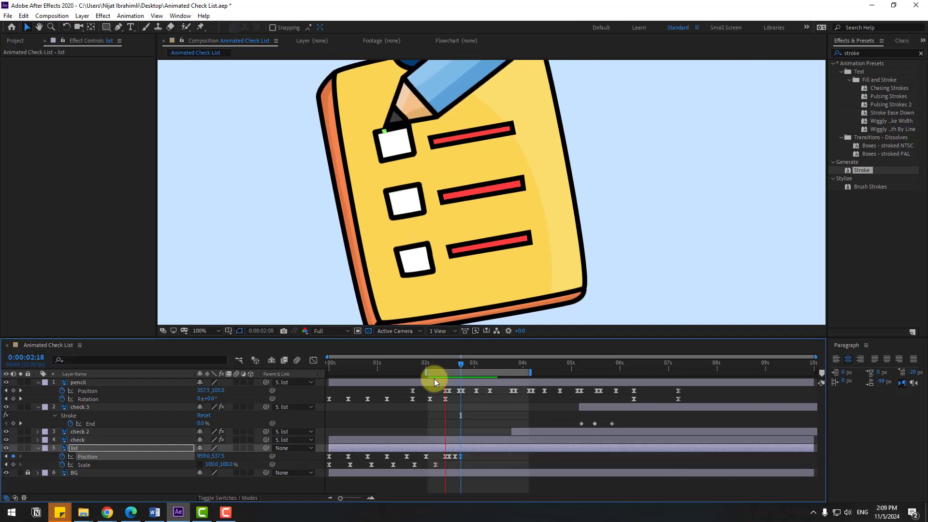
click(507, 480)
- Shift the list bounce keyframes slightly later and preview the timing
mouse_move(471, 454)
mouse_down()
mouse_move(455, 460)
mouse_move(472, 457)
mouse_up()
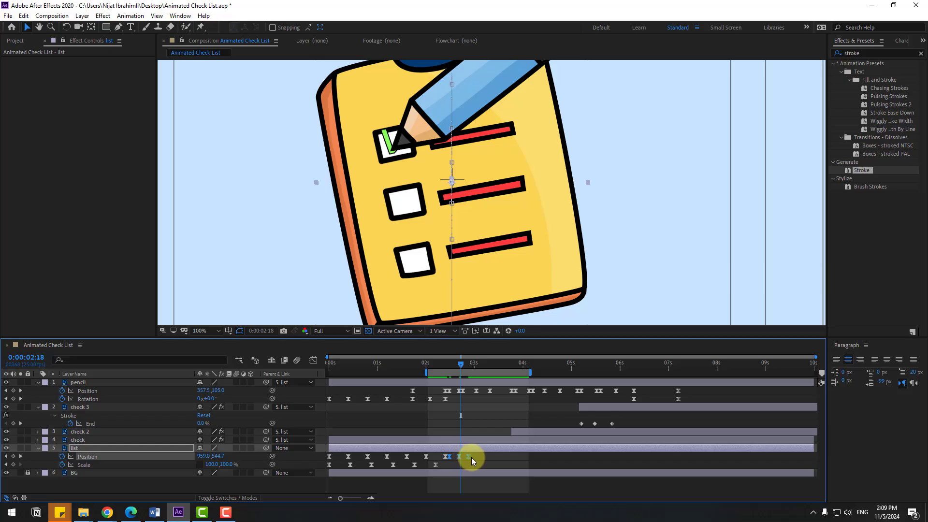
key(space)
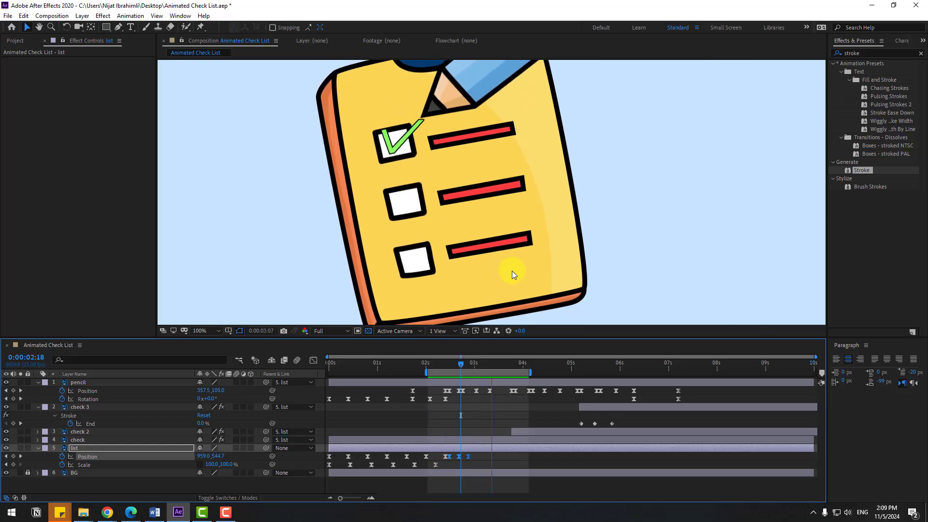
key(space)
drag(457, 457, 460, 457)
key(space)
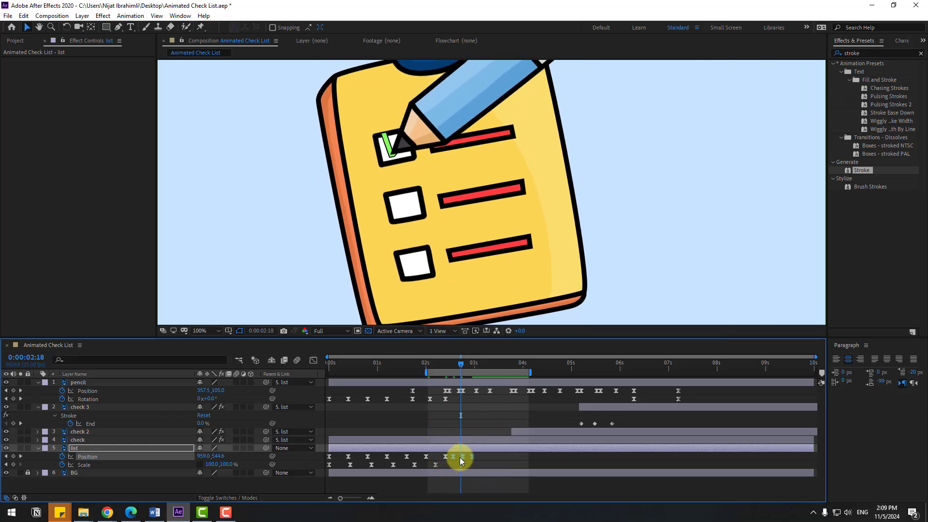
key(space)
mouse_move(460, 364)
mouse_down()
mouse_move(449, 364)
mouse_move(462, 364)
mouse_up()
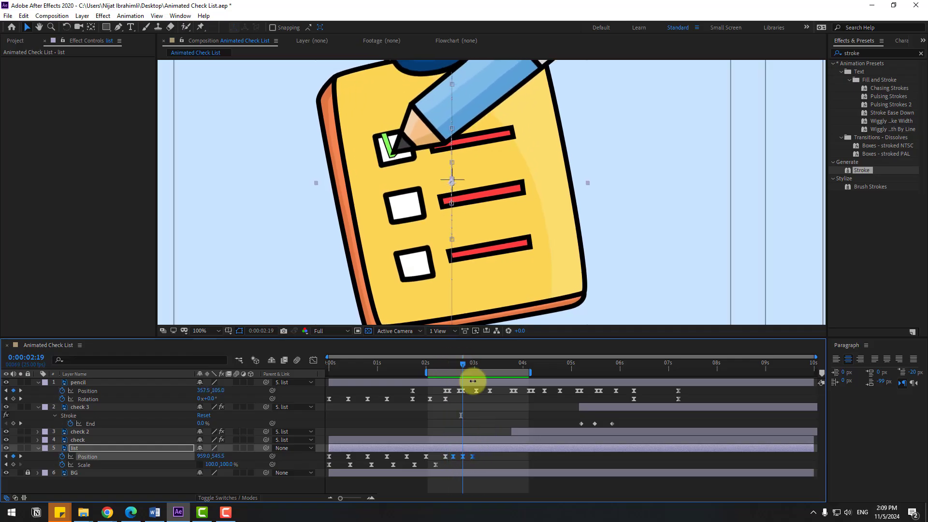
click(498, 458)
click(463, 457)
key(space)
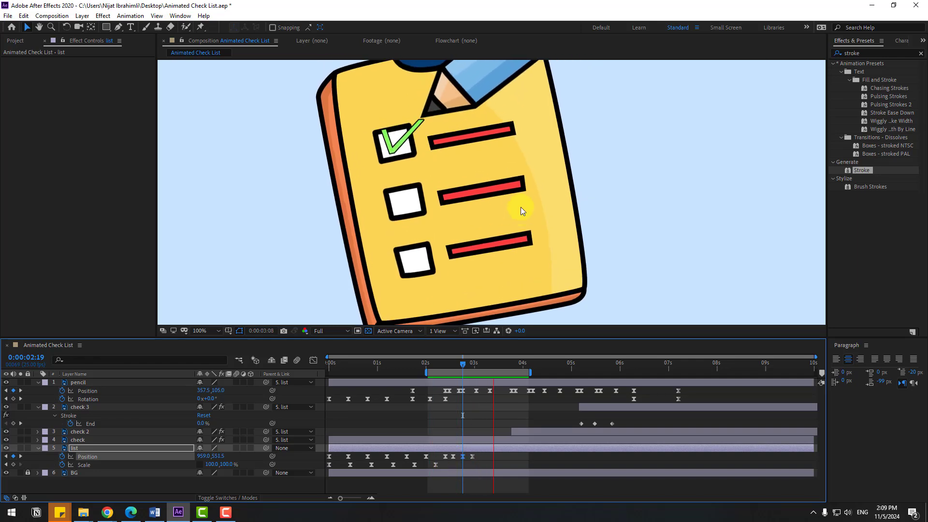
scroll(619, 206, down, 2)
click(449, 458)
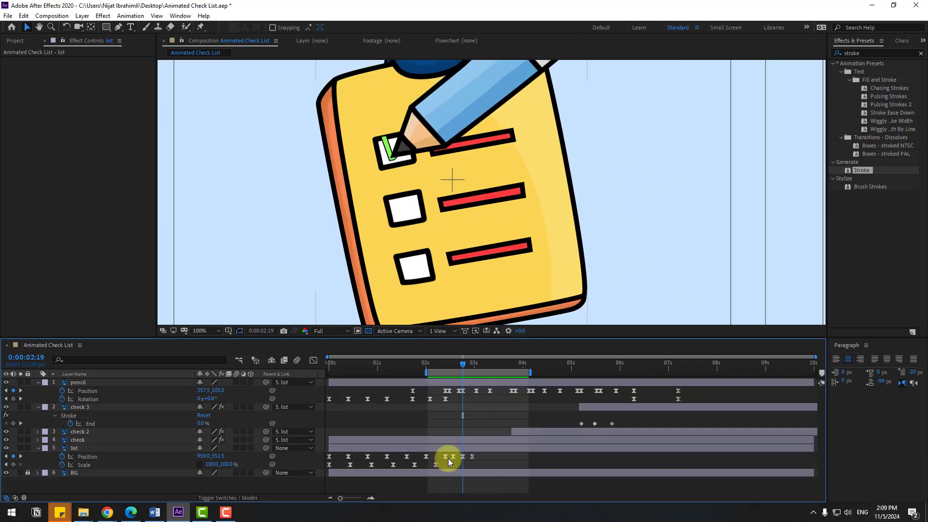
- Nudge the list Position up 1px at 2:24 and select the three bump keyframes
click(454, 457)
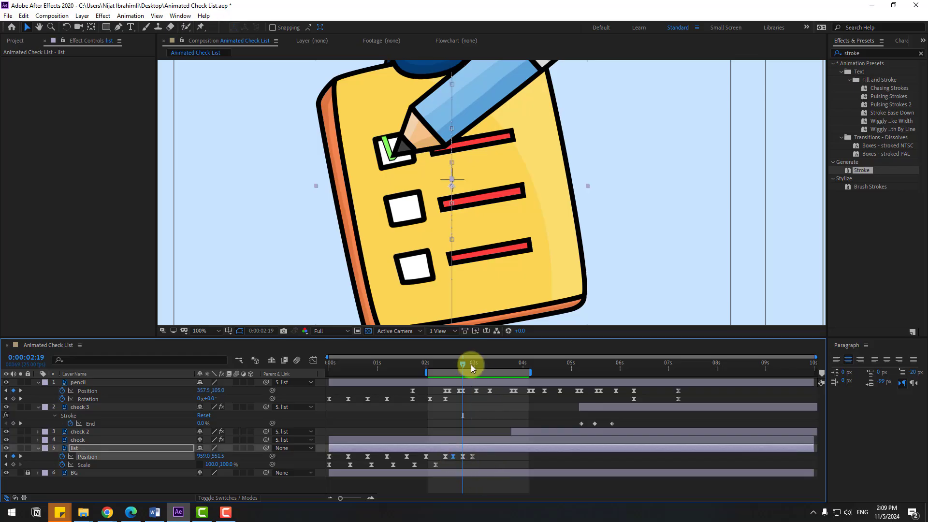
drag(471, 365, 473, 365)
click(472, 457)
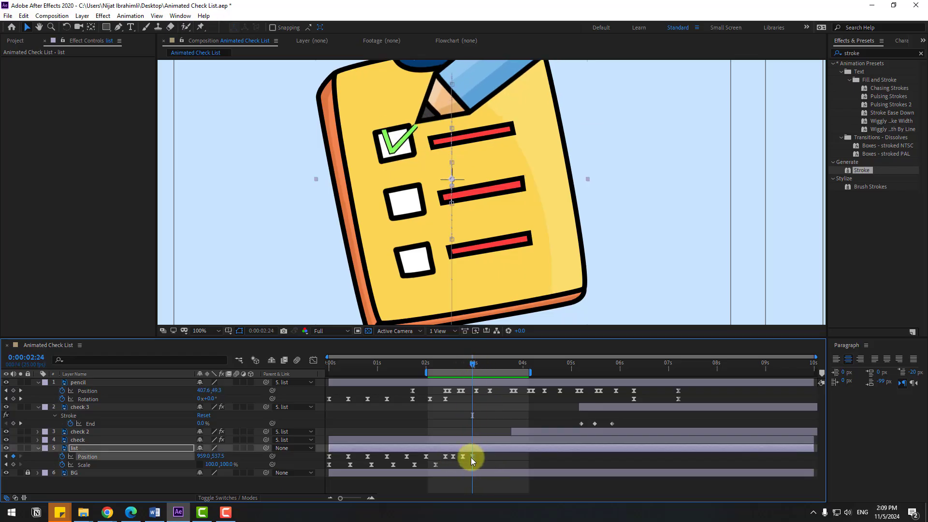
key(Up)
drag(450, 463, 490, 445)
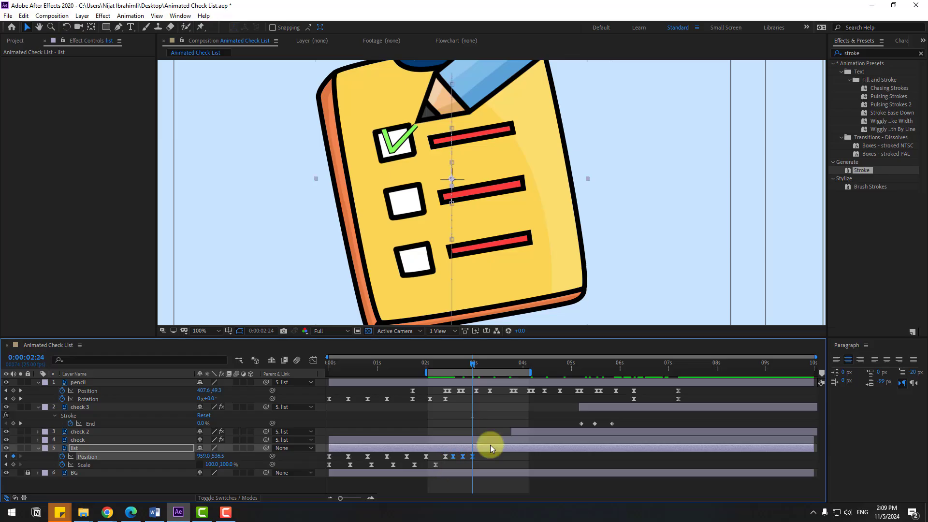
- Copy the three bump keyframes, paste them at 3:22, and play back to check
mouse_move(480, 361)
mouse_down()
mouse_move(582, 358)
mouse_move(607, 372)
mouse_move(639, 373)
mouse_up()
key(ctrl+c)
key(ctrl+v)
key(ctrl+z)
key(ctrl+v)
key(ctrl+v)
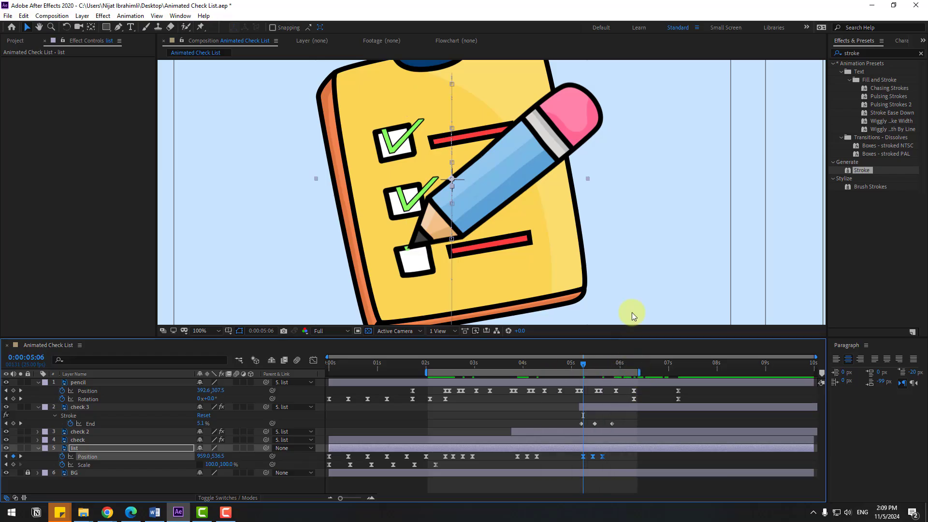
scroll(647, 268, down, 2)
key(space)
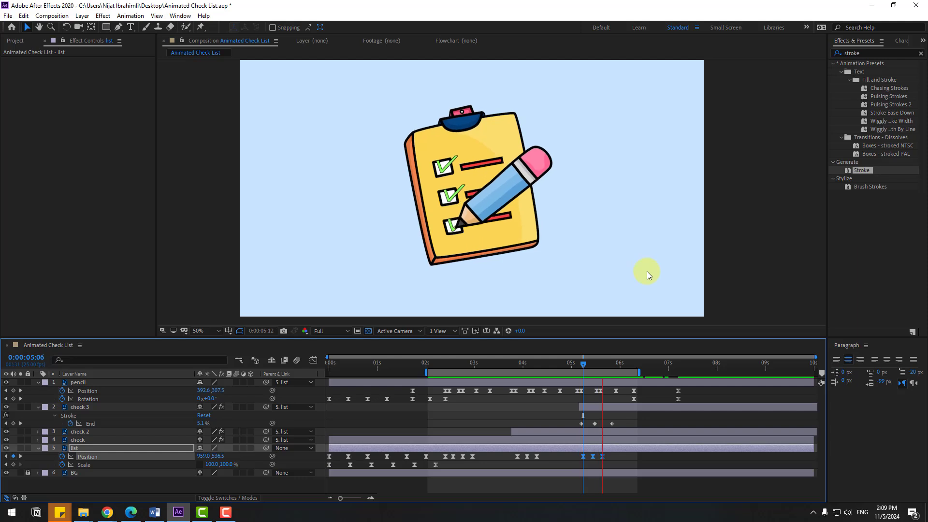
- Extend the work area to about 7:17 and key the list sliding off left between 6:08 and 7:03
key(space)
drag(640, 372, 753, 372)
mouse_move(596, 361)
mouse_down()
mouse_move(661, 367)
mouse_move(636, 368)
mouse_up()
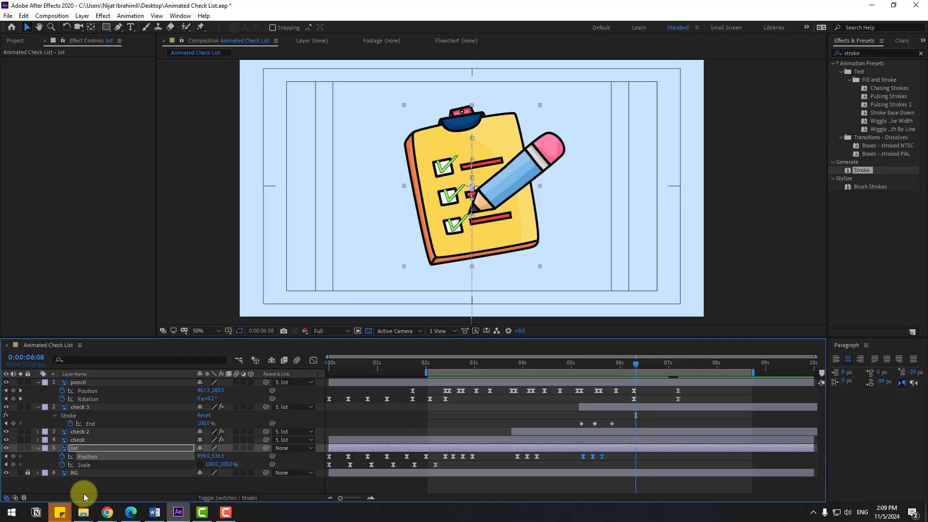
click(14, 457)
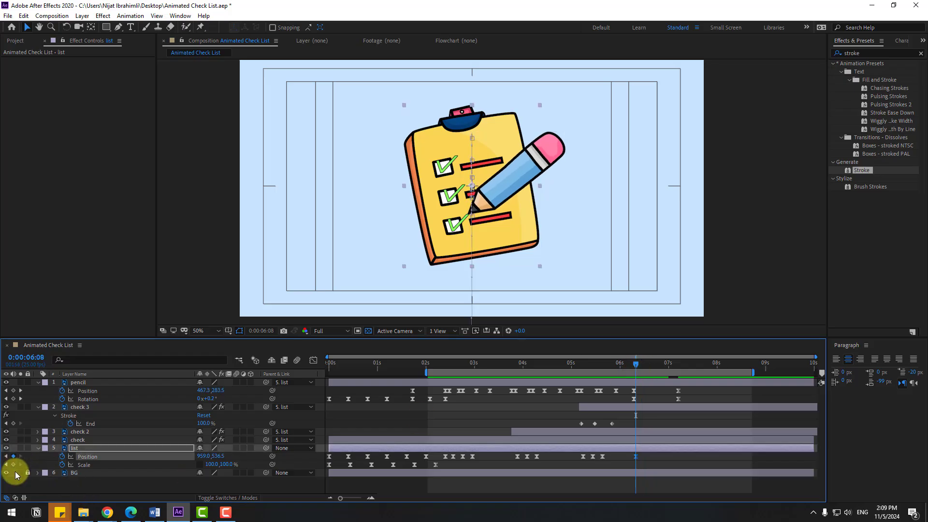
drag(650, 367, 668, 367)
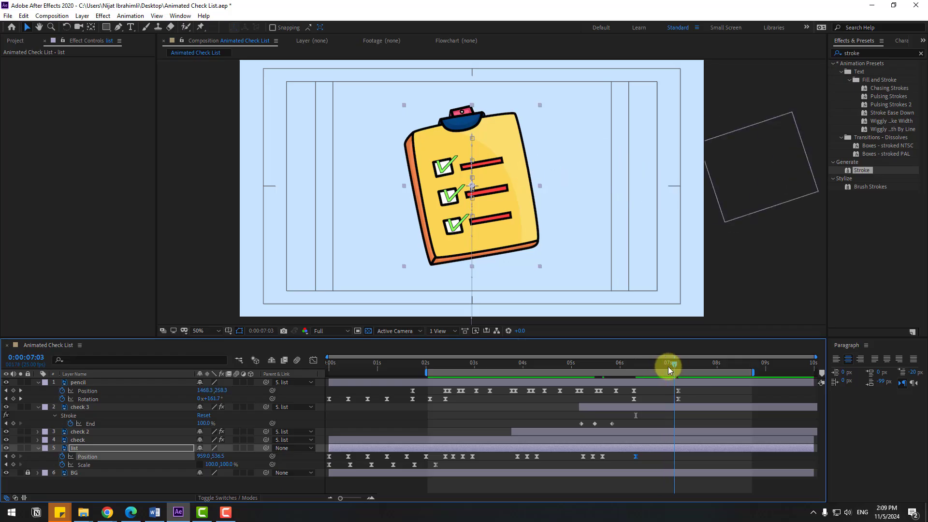
drag(203, 457, 145, 460)
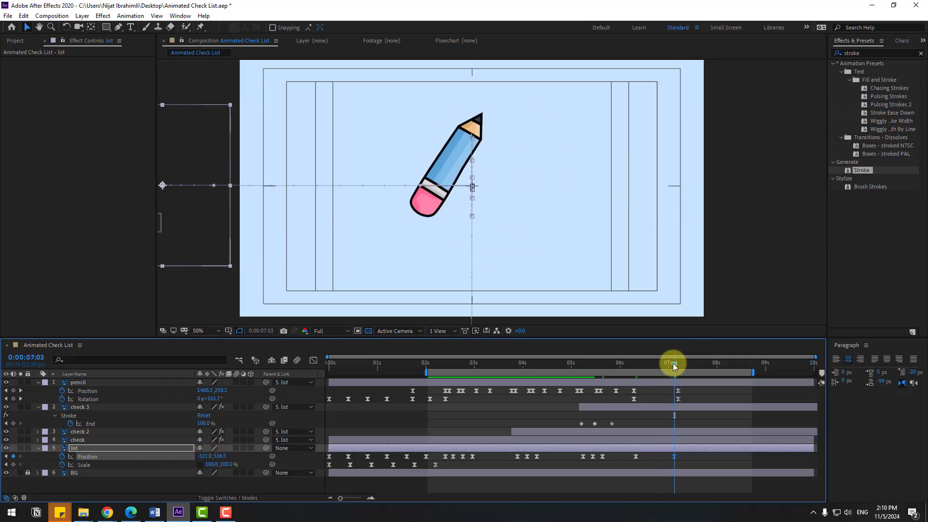
drag(674, 363, 633, 367)
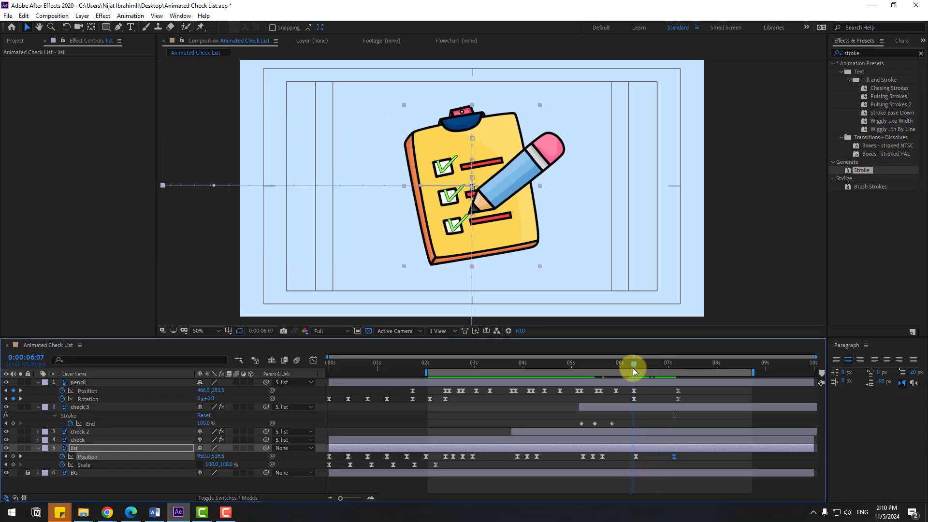
click(79, 382)
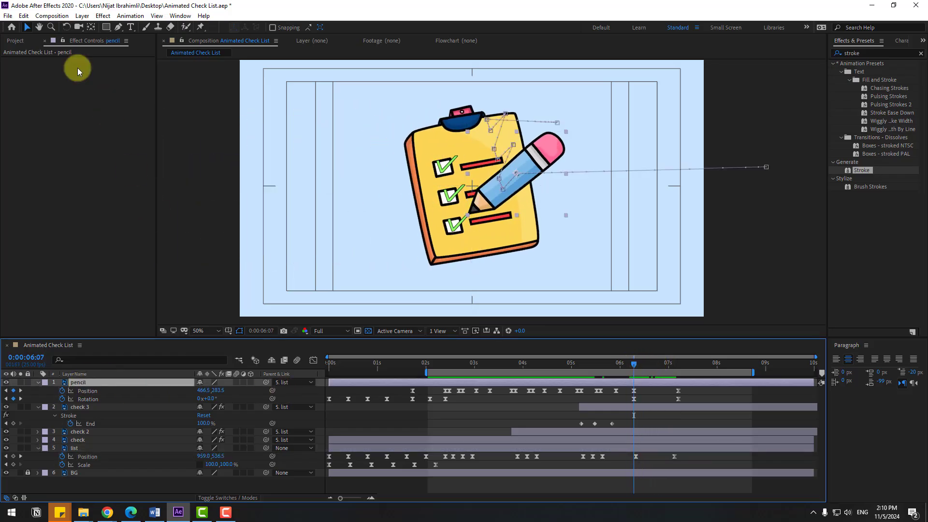
- Split the pencil layer at 6:07 and set pencil 2's parent to None
click(24, 16)
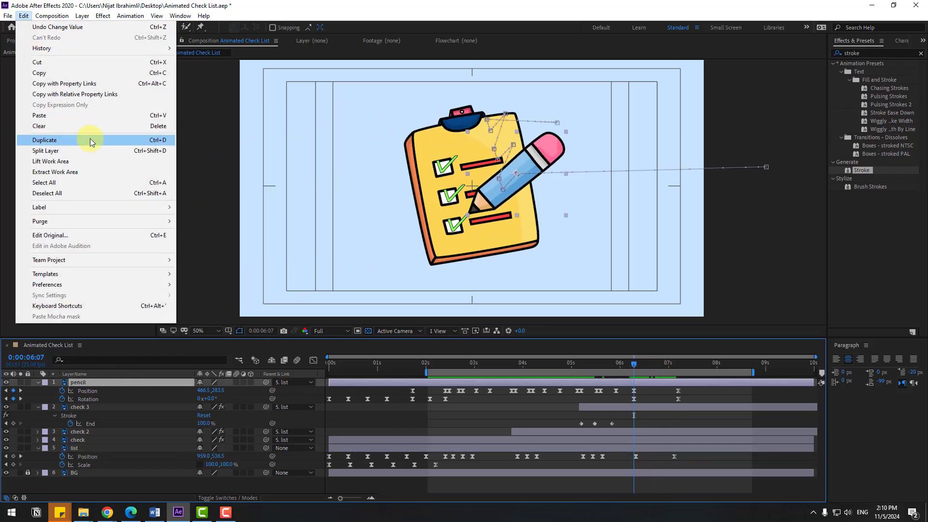
click(53, 150)
click(290, 383)
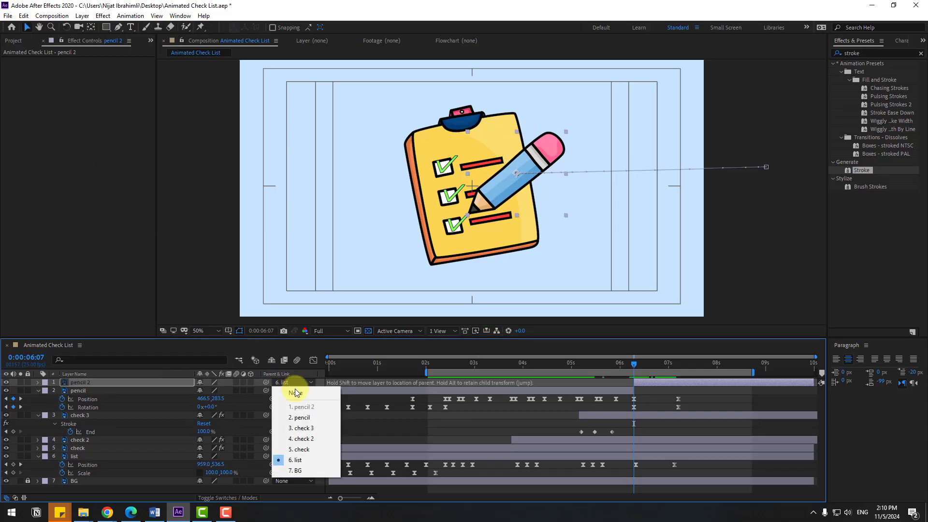
click(296, 393)
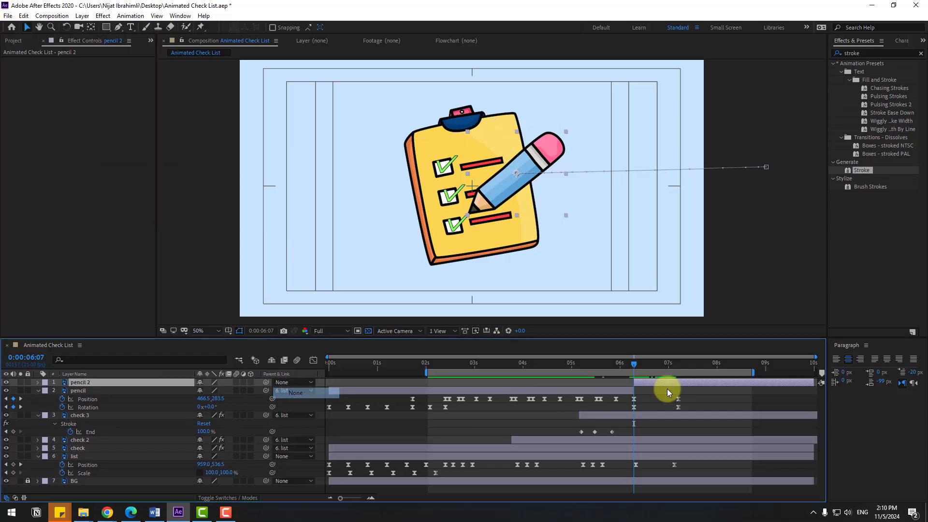
- Review the clipboard exit around 7 seconds and select its exit Position keyframes
click(640, 364)
drag(648, 365, 658, 407)
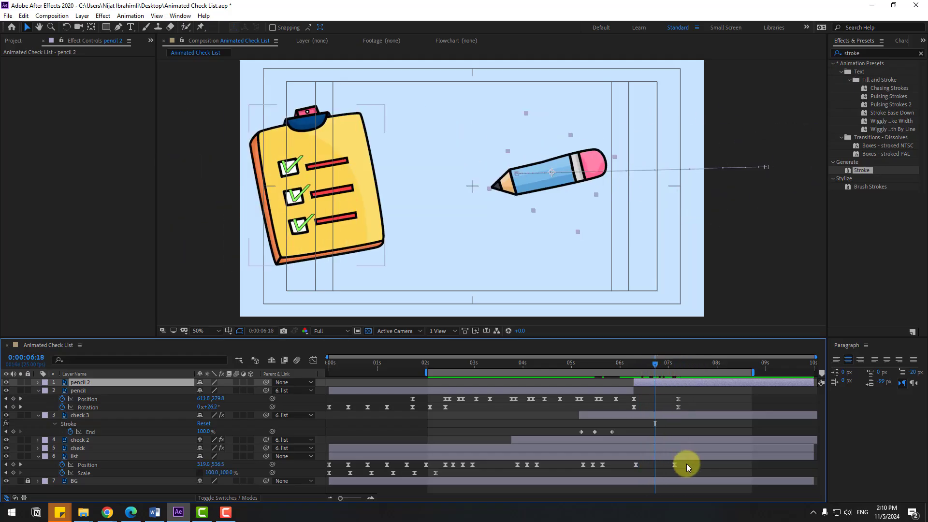
drag(687, 463, 625, 475)
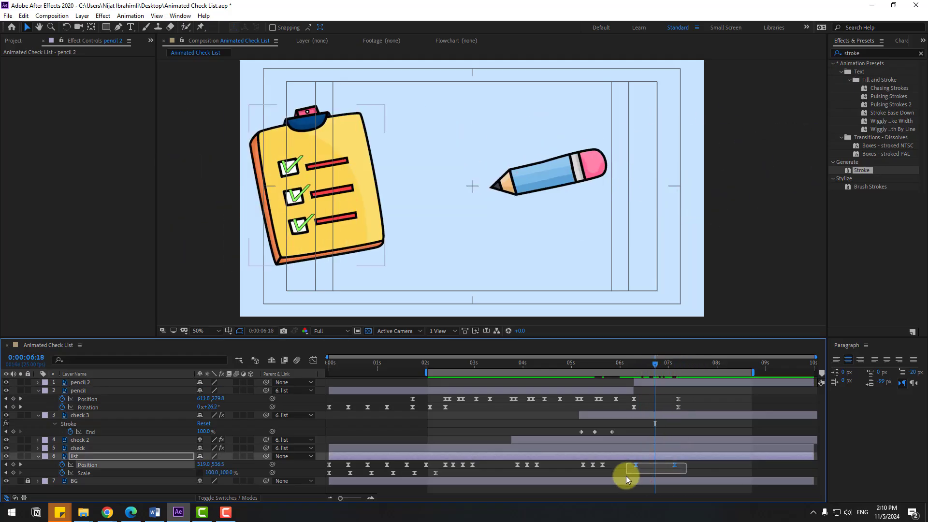
- Ease the clipboard exit to about 68% influence in the Graph Editor, preview, and select all layers
click(313, 360)
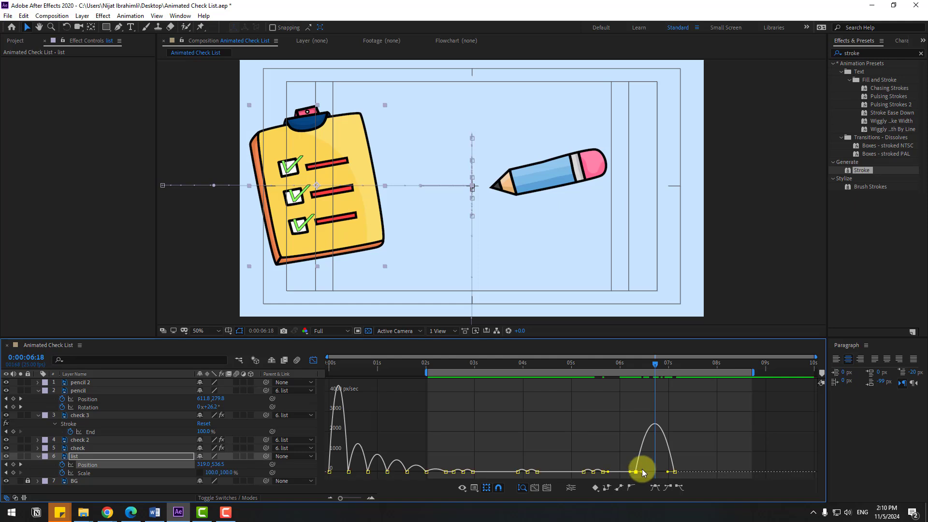
drag(642, 470, 649, 473)
key(space)
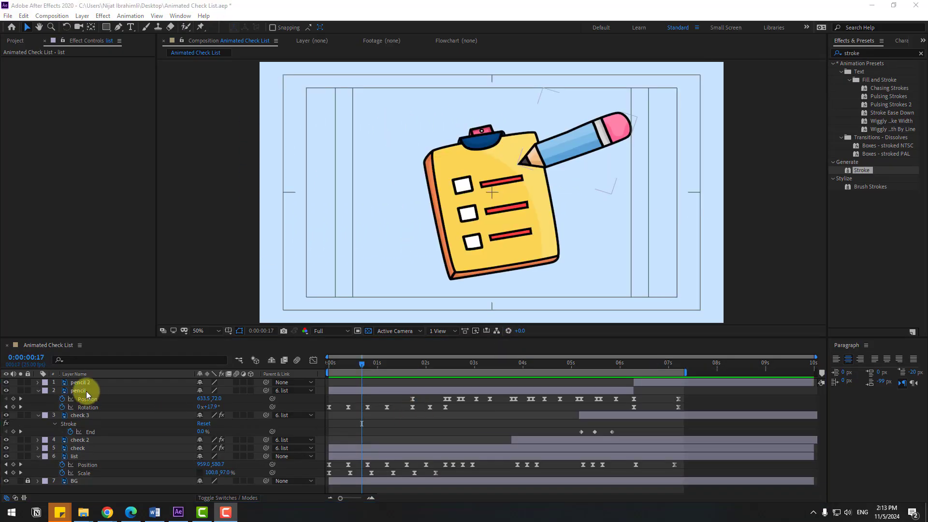
click(86, 391)
key(ctrl+a)
- Collapse the layer properties, create a solid named Grid, and drag it just above BG
click(38, 391)
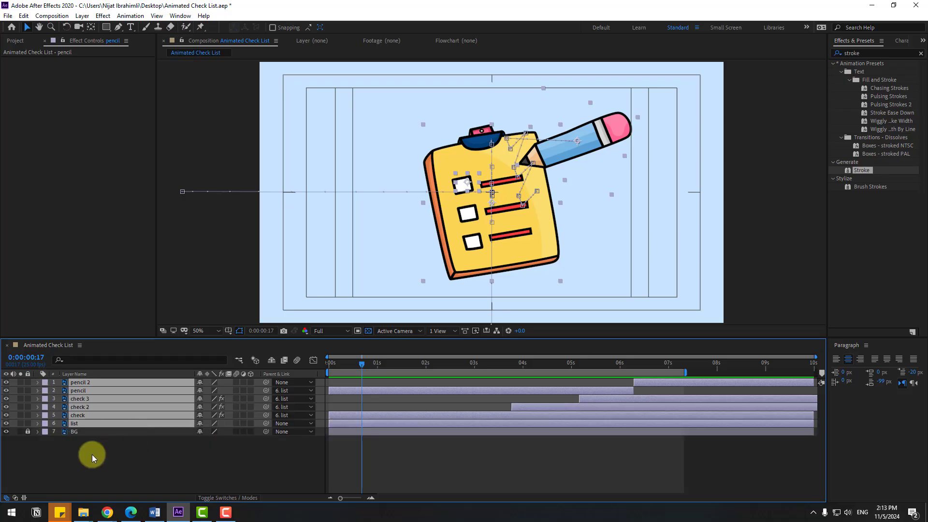
click(88, 456)
right_click(80, 444)
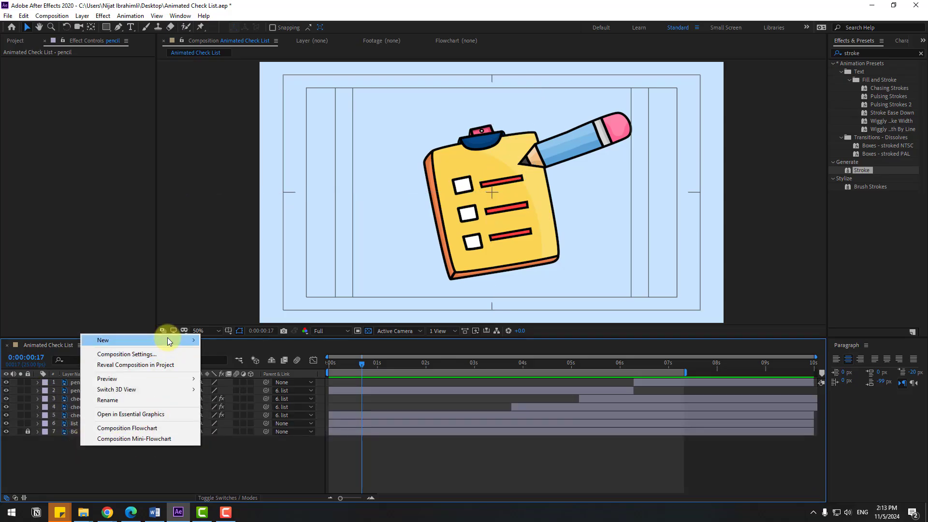
mouse_move(167, 339)
click(231, 364)
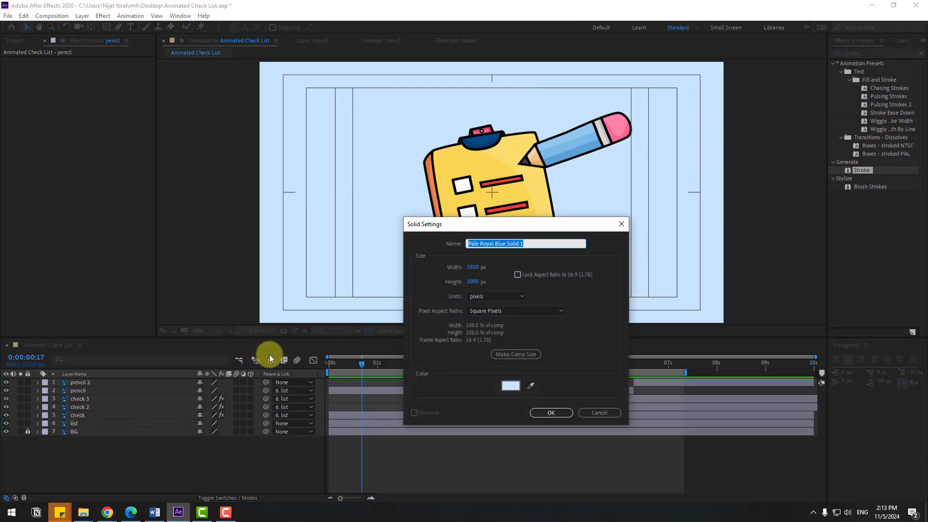
text(Grid)
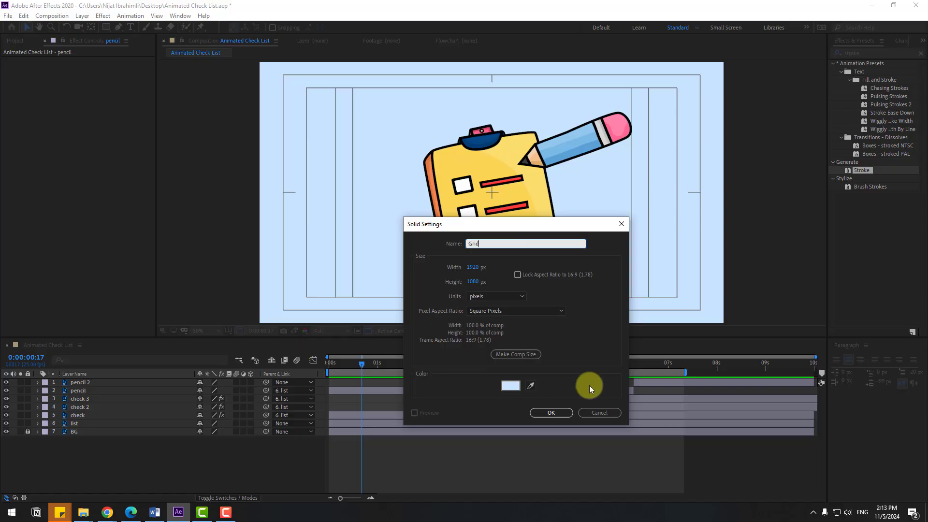
click(570, 413)
drag(90, 381, 85, 434)
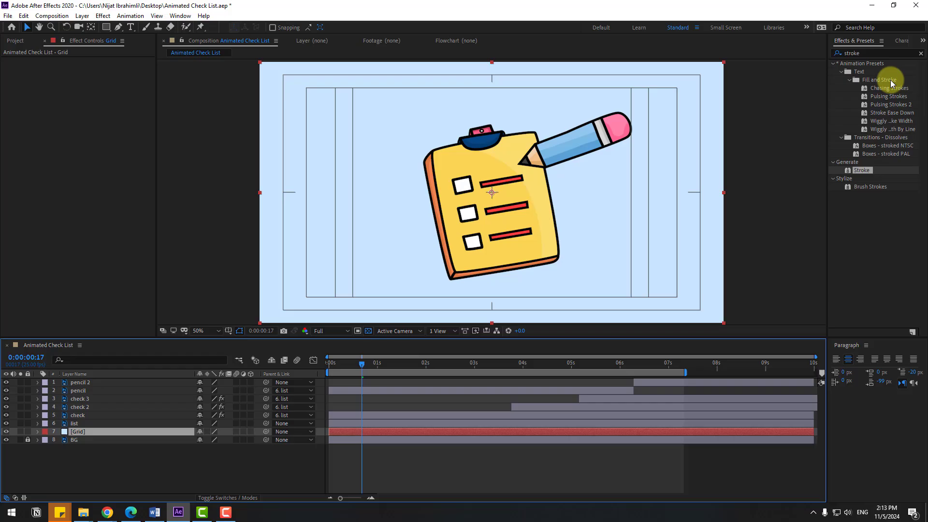
- Apply the Grid effect to the Grid layer and set its line colour to dark blue
click(860, 53)
text(grid)
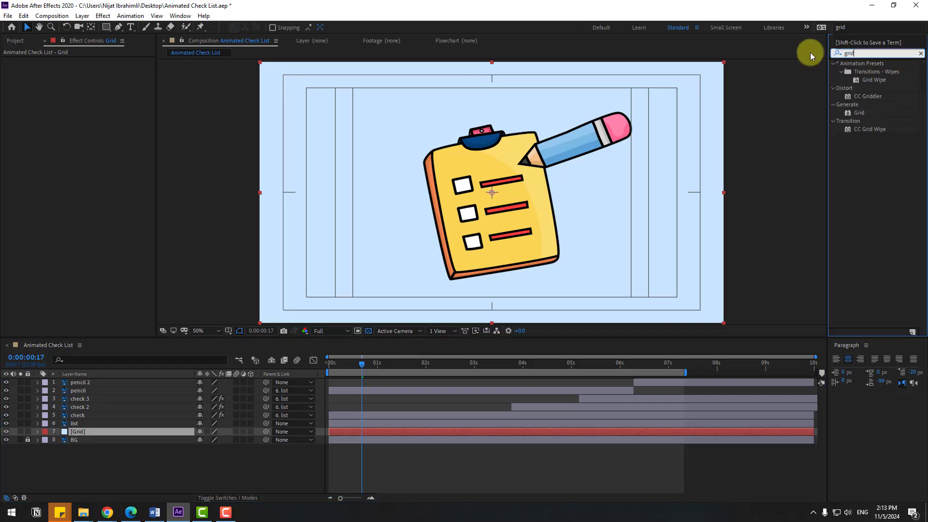
drag(857, 112, 88, 430)
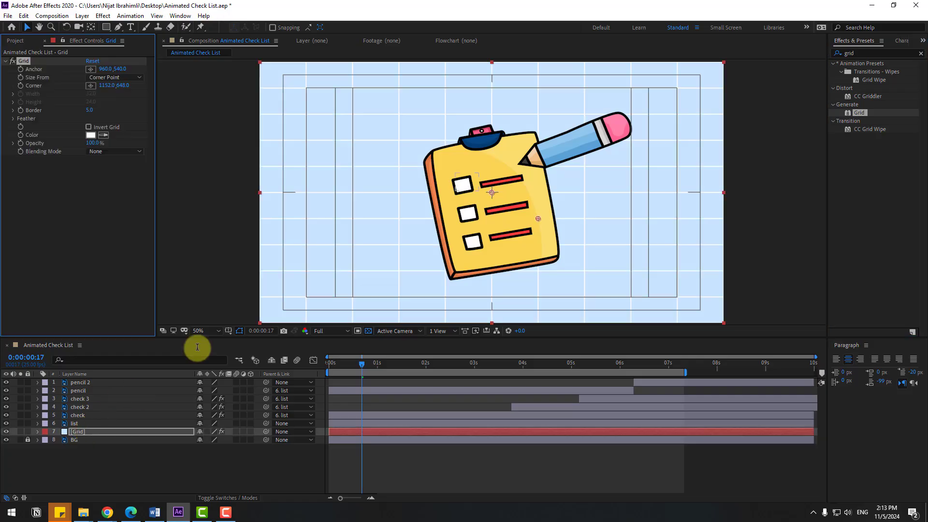
click(91, 135)
click(415, 413)
click(383, 407)
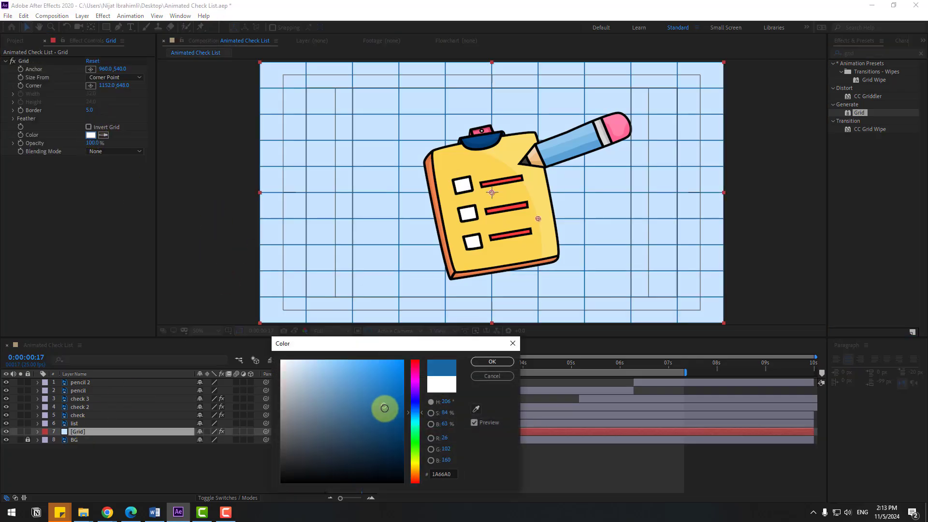
click(384, 420)
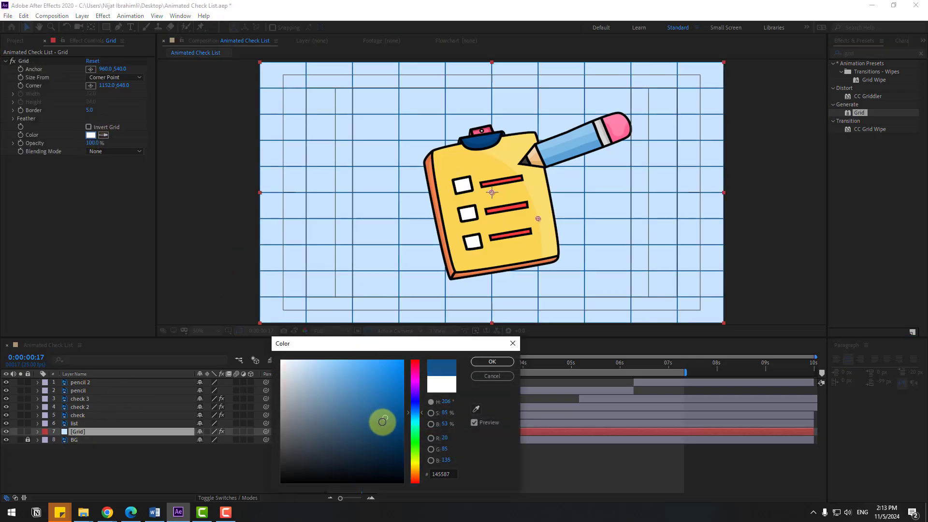
- Hide title/action safe guides and set the grid to 10% opacity, Width Slider sizing, width 57.5
click(228, 331)
click(261, 342)
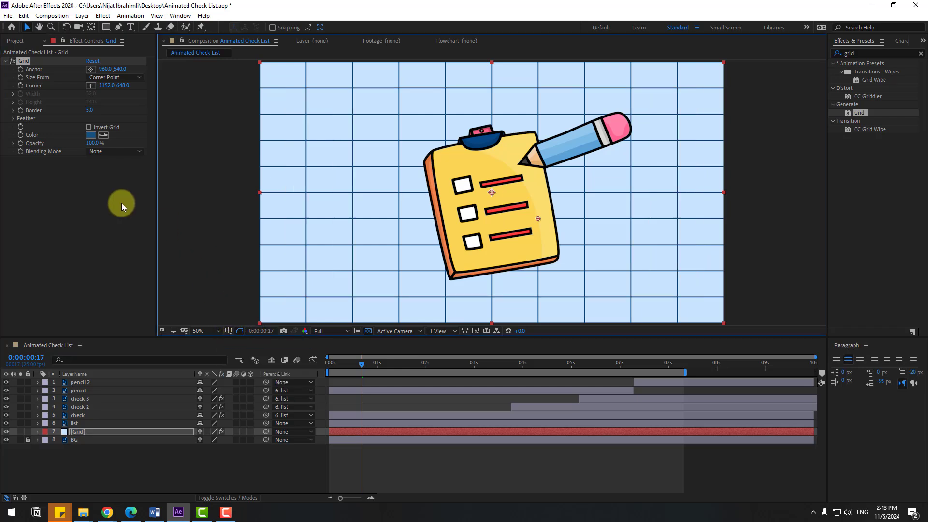
drag(80, 144, 41, 151)
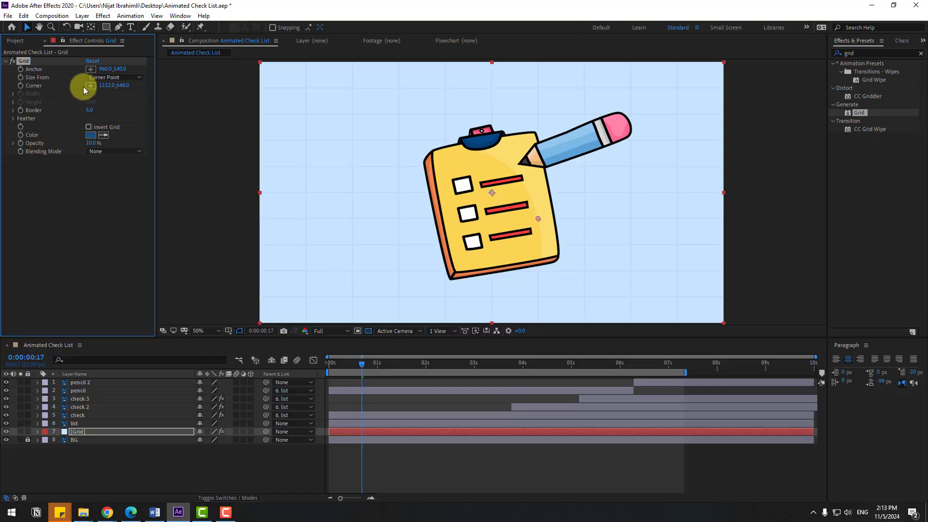
click(98, 79)
click(118, 98)
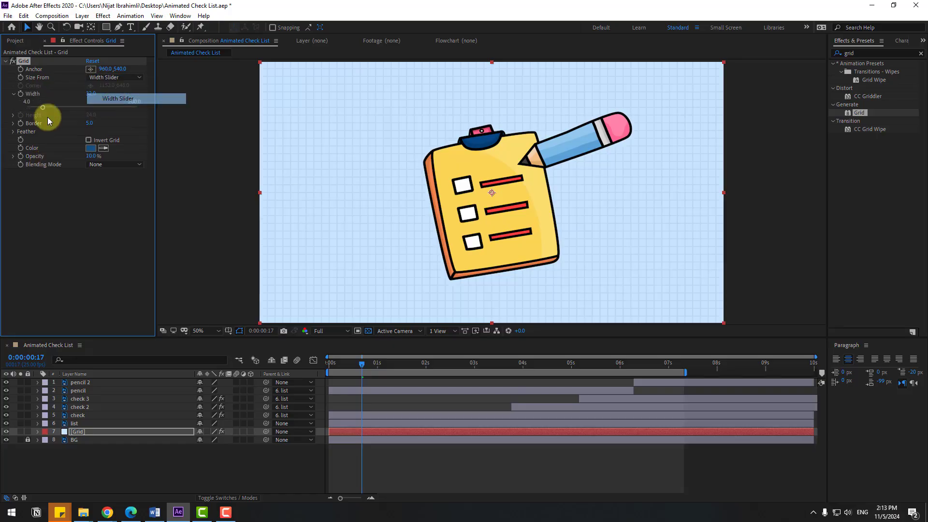
drag(51, 111, 57, 113)
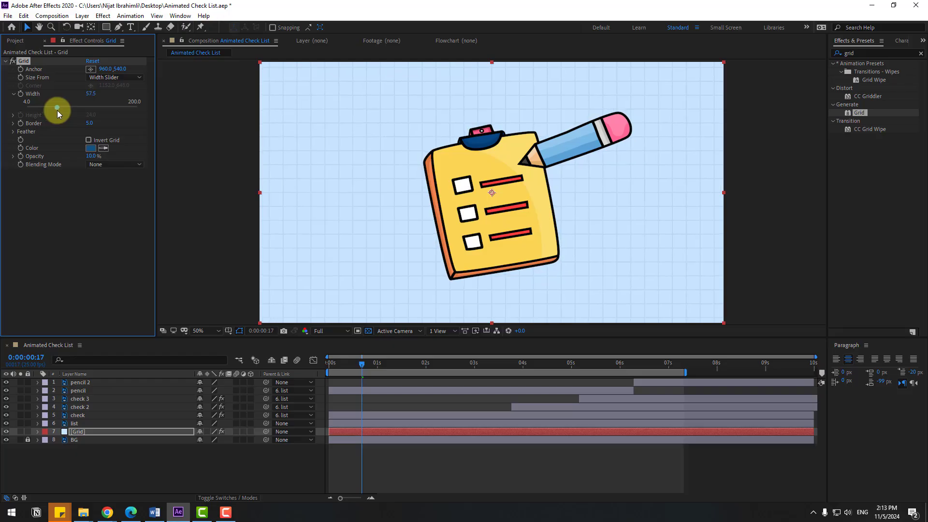
click(140, 462)
mouse_move(363, 369)
mouse_down()
mouse_move(306, 369)
mouse_move(373, 367)
mouse_up()
- Apply CC Lens to the Grid layer and raise its Size to 236
click(853, 53)
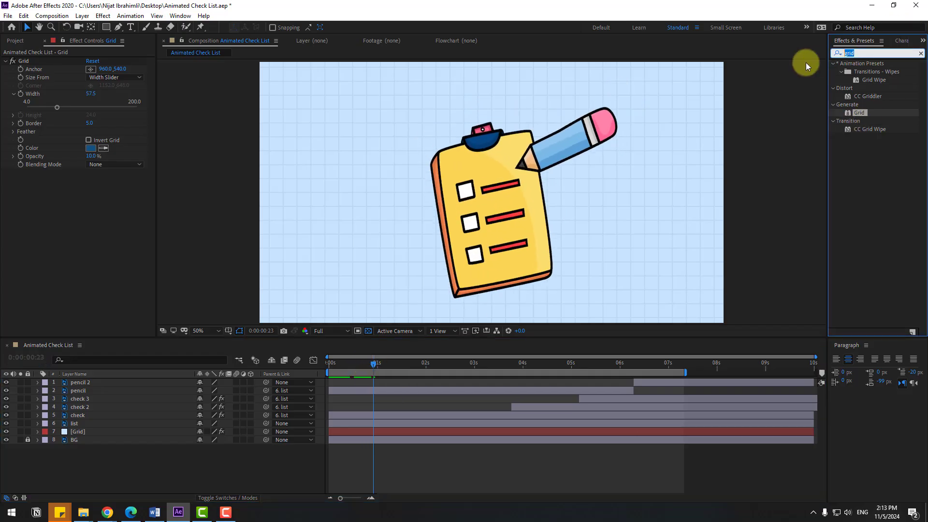
text(cc lens)
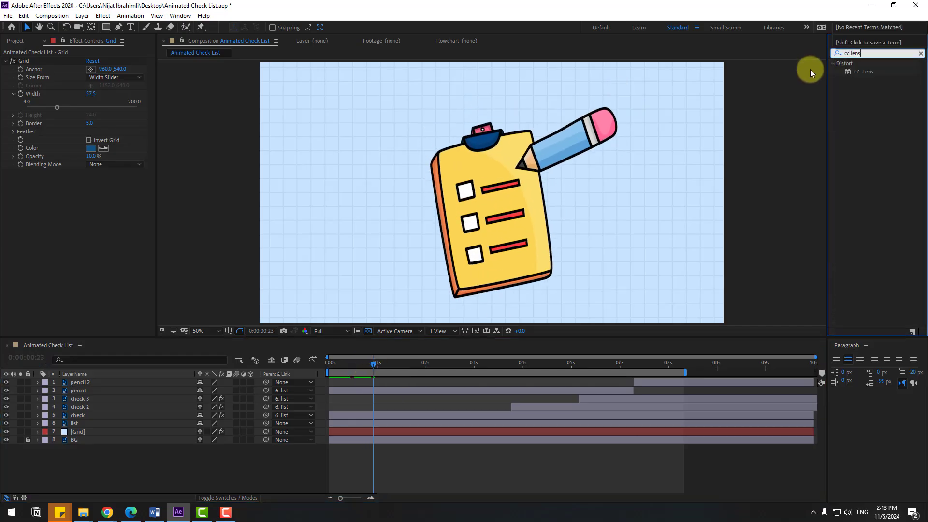
drag(856, 72, 88, 432)
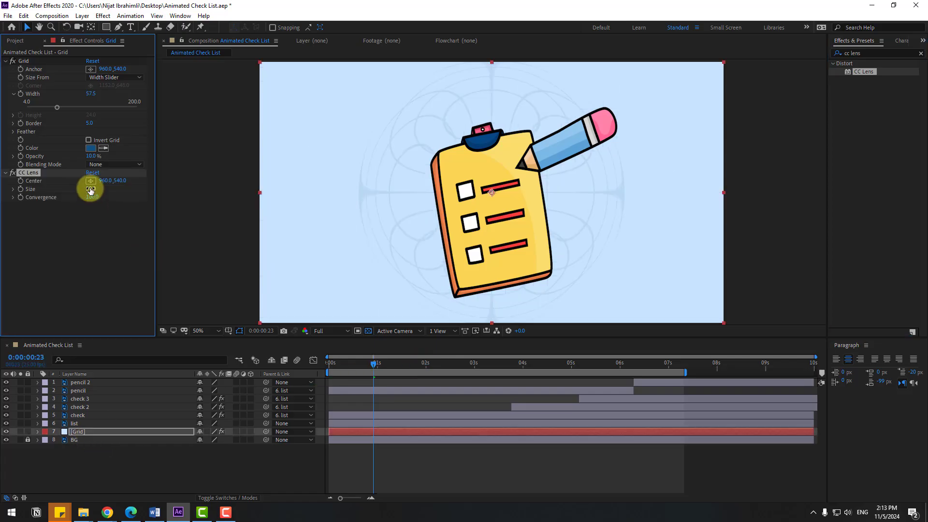
drag(90, 191, 179, 177)
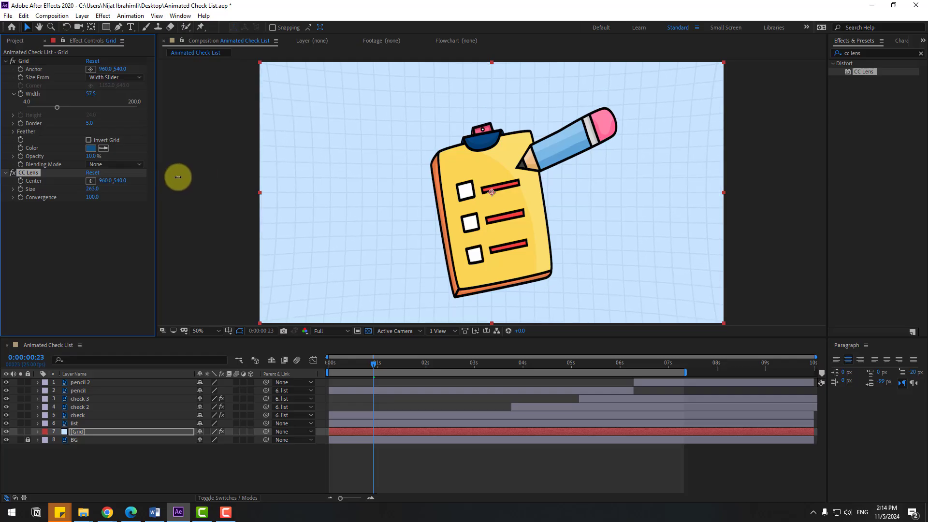
drag(390, 362, 378, 364)
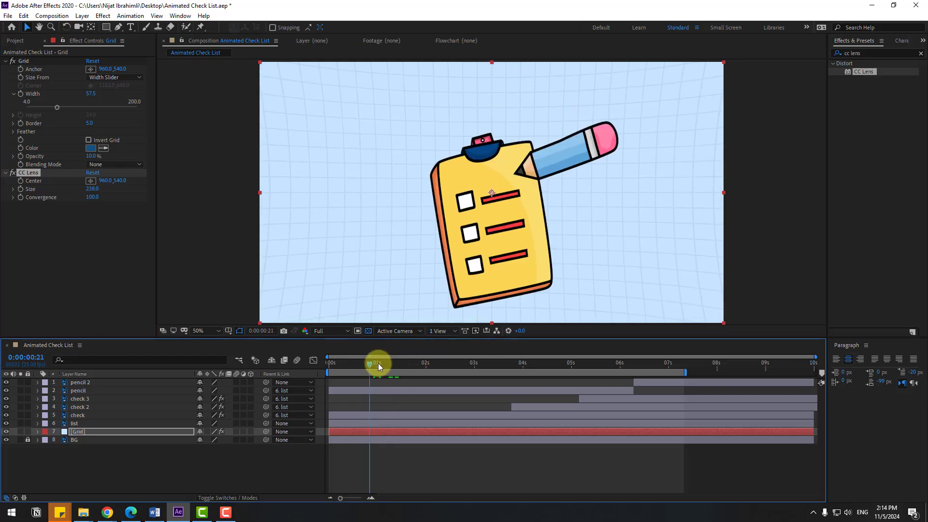
- Add Animation Composer 3's Particle Fireworks from Starter Precomps > Shape Elements and move it to the top
click(174, 16)
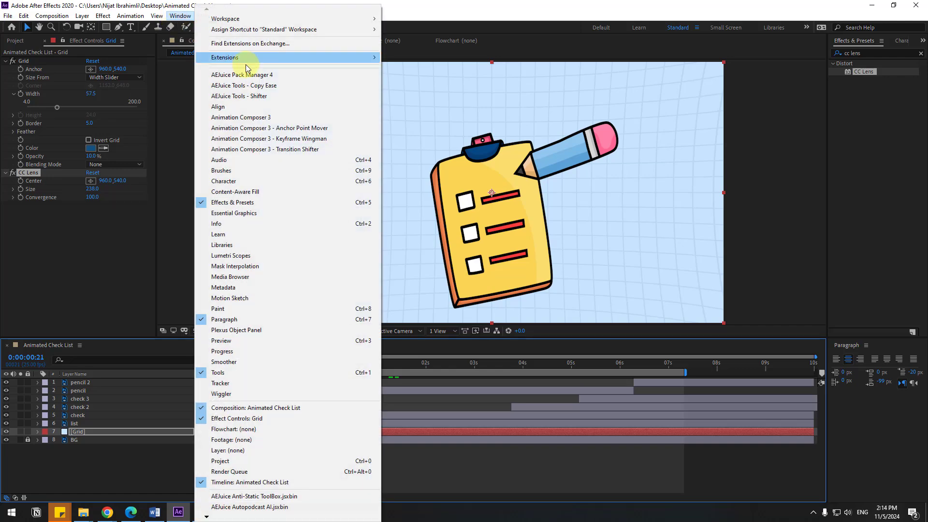
click(267, 118)
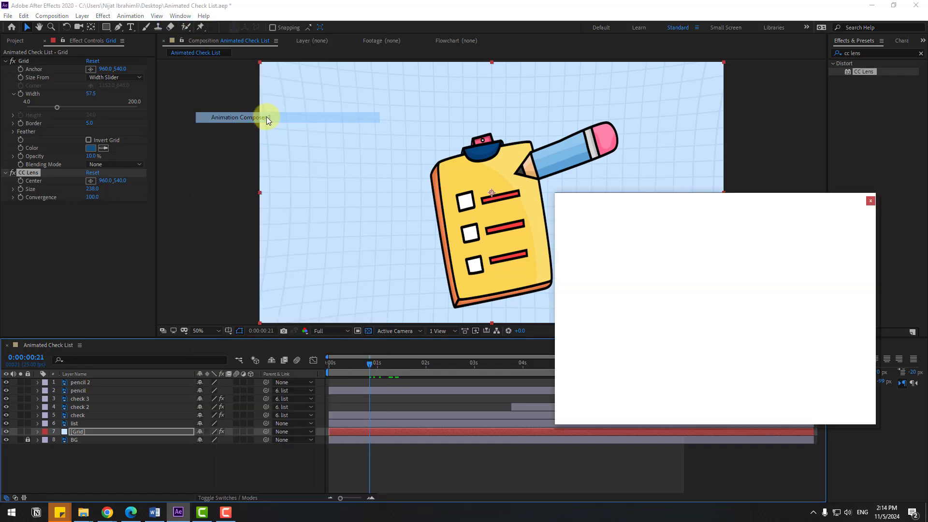
click(605, 317)
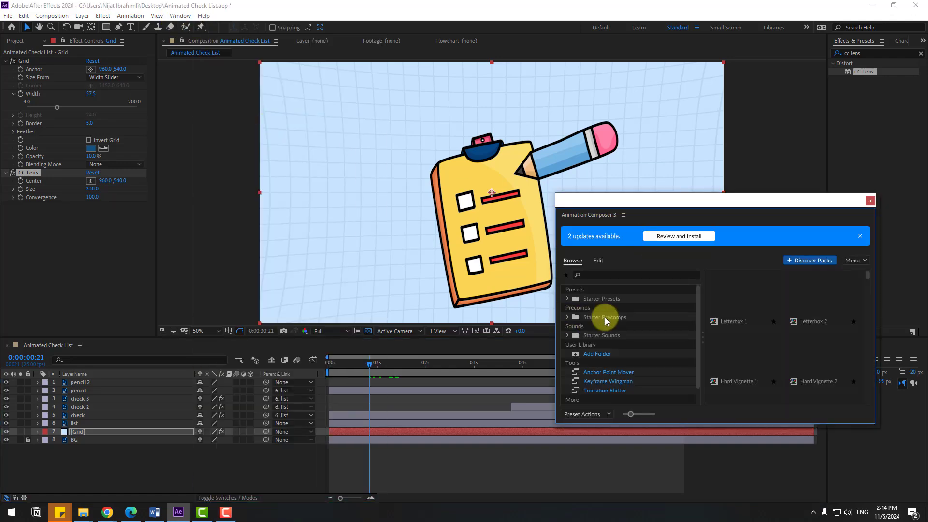
click(568, 317)
click(586, 336)
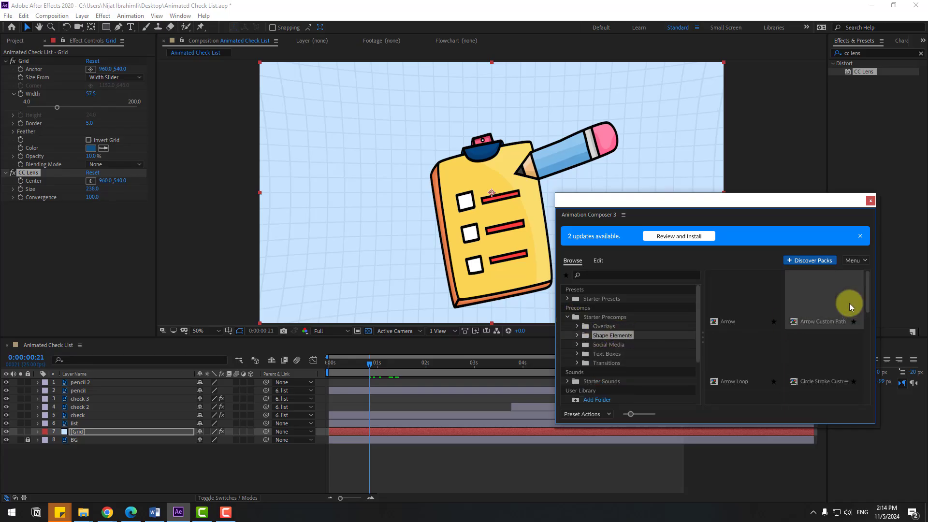
drag(870, 282, 872, 349)
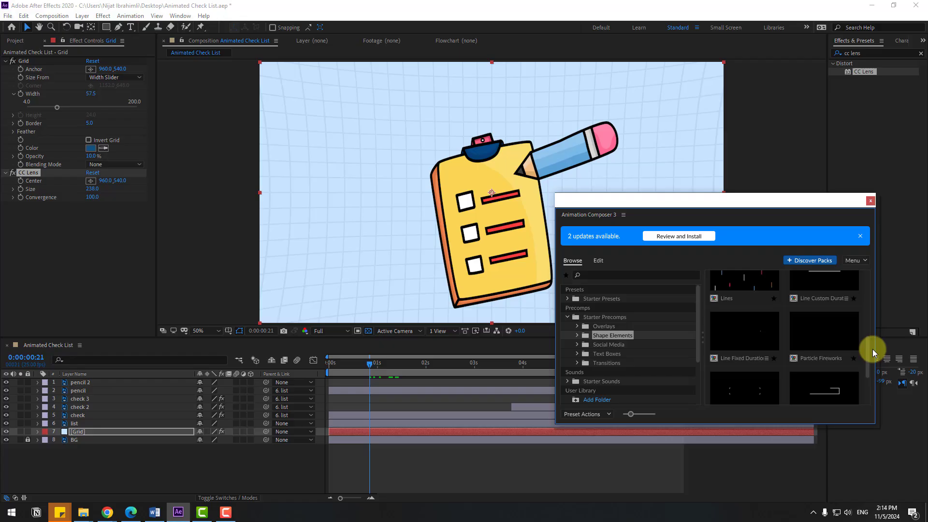
click(820, 328)
click(851, 415)
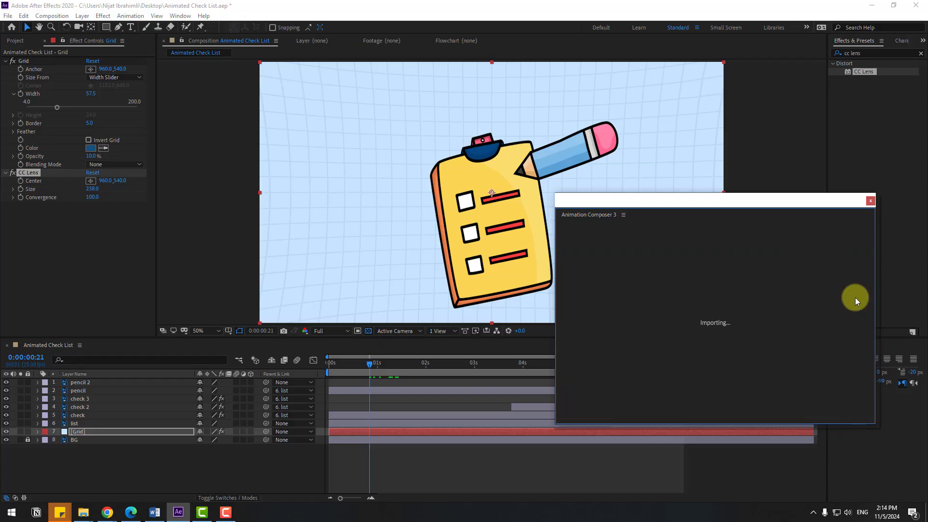
click(869, 203)
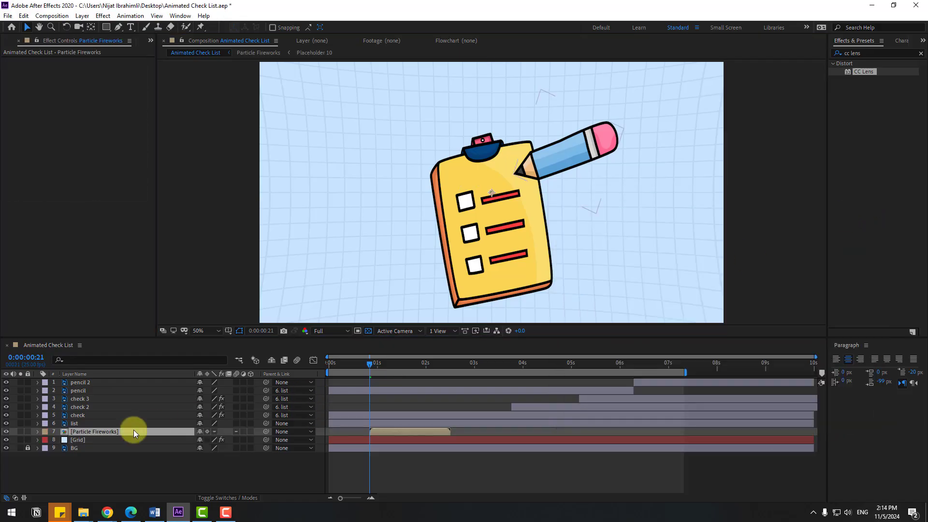
drag(85, 432, 103, 379)
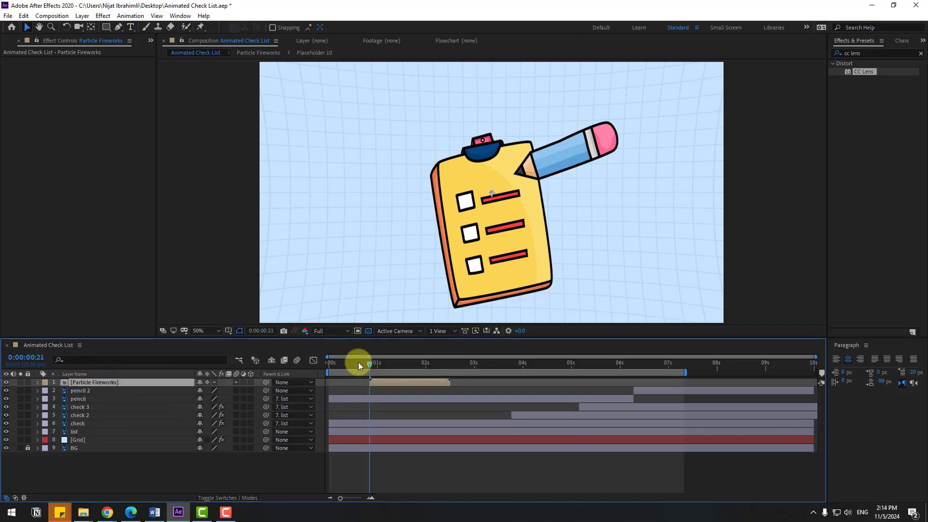
drag(358, 361, 347, 382)
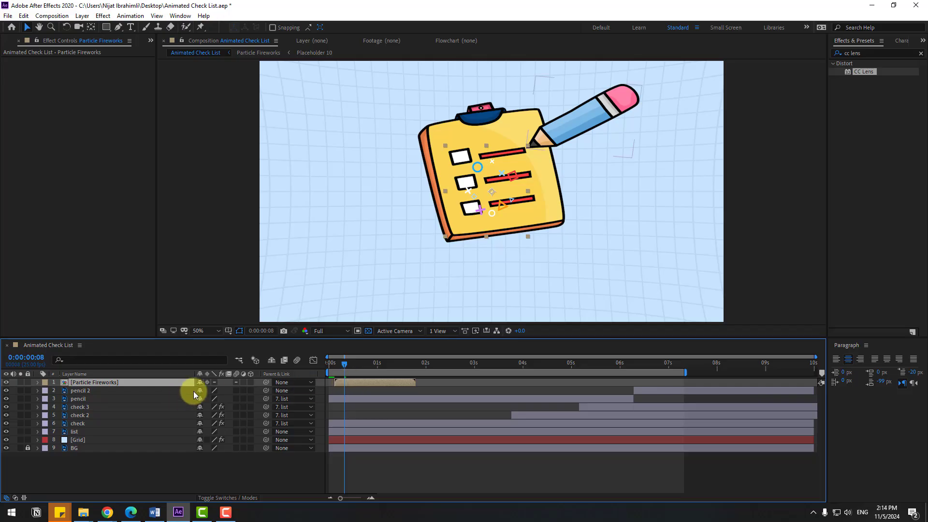
- Scale the Particle Fireworks layer to 132% and preview the burst
key(s)
drag(216, 390, 232, 390)
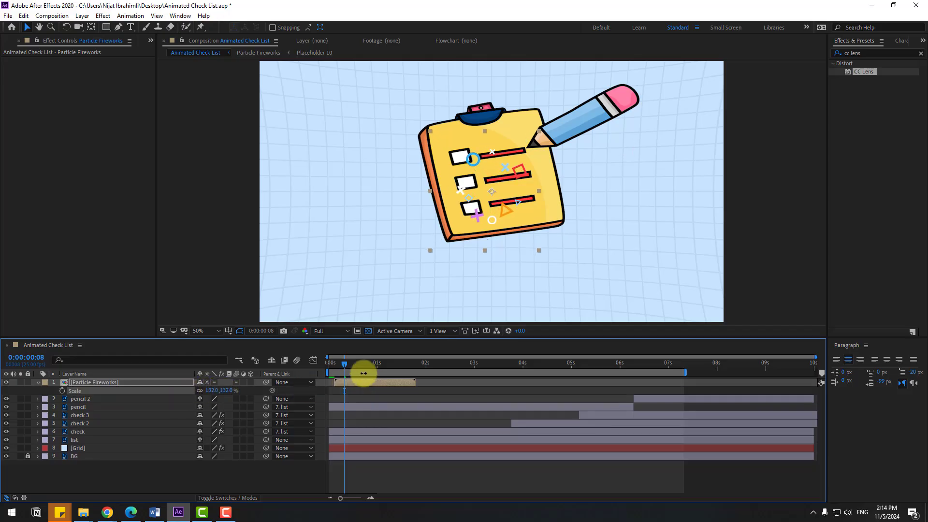
key(space)
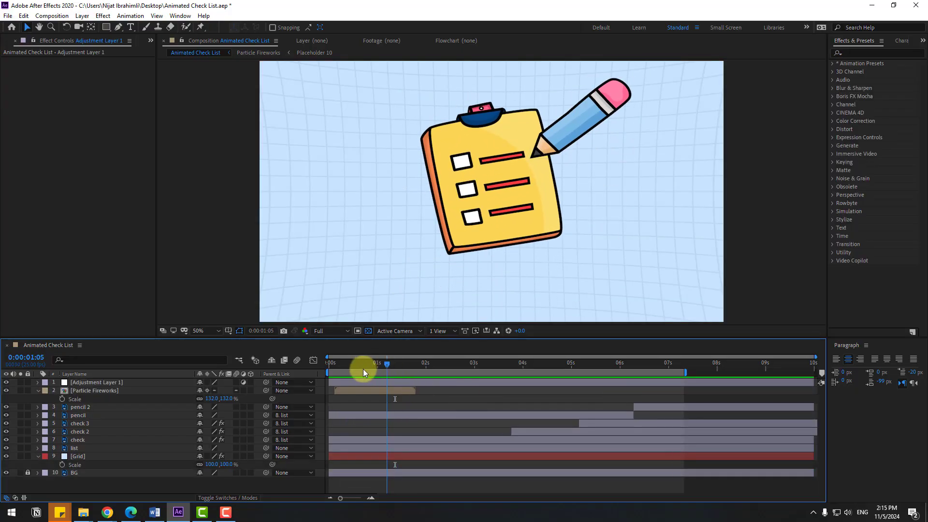
mouse_move(364, 369)
mouse_down()
mouse_move(337, 369)
mouse_move(346, 370)
mouse_up()
click(161, 411)
click(85, 416)
- Key the pencil Scale at 0%, 120%, 95% and 100% over successive frames
key(s)
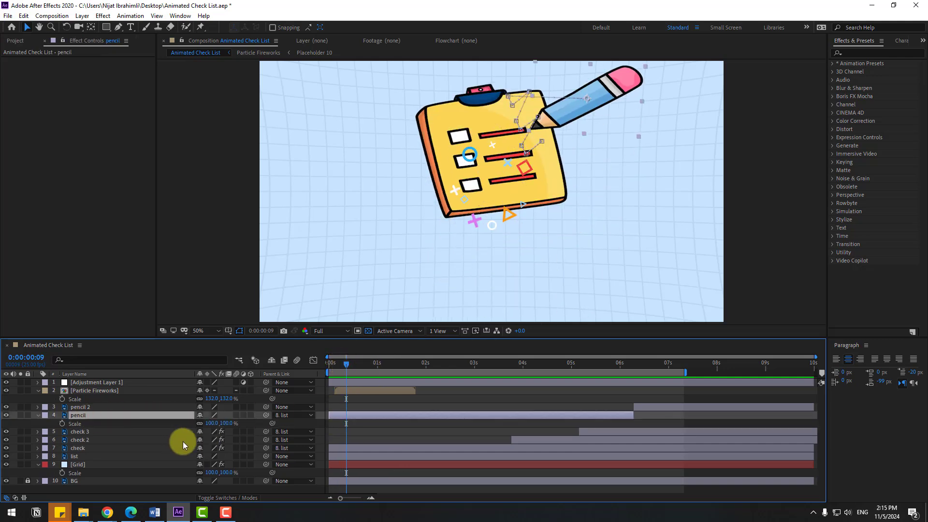
click(63, 424)
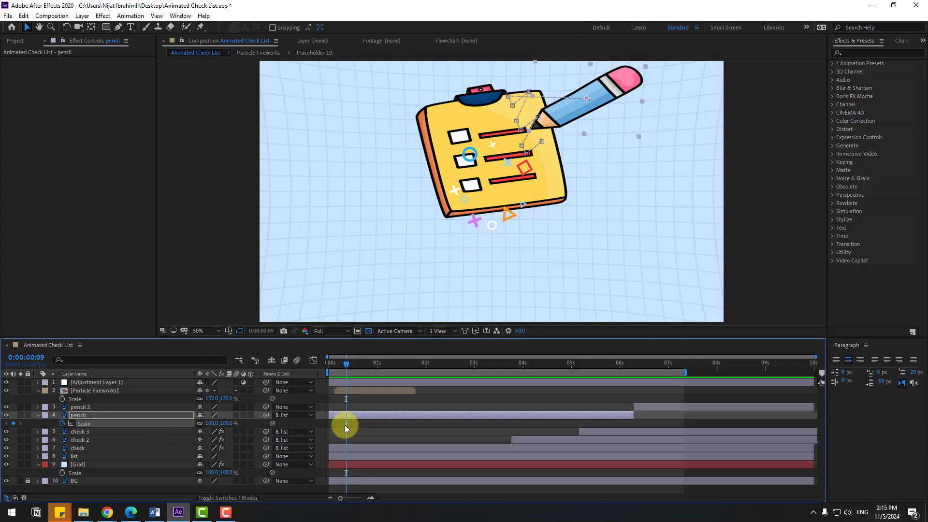
key(Return)
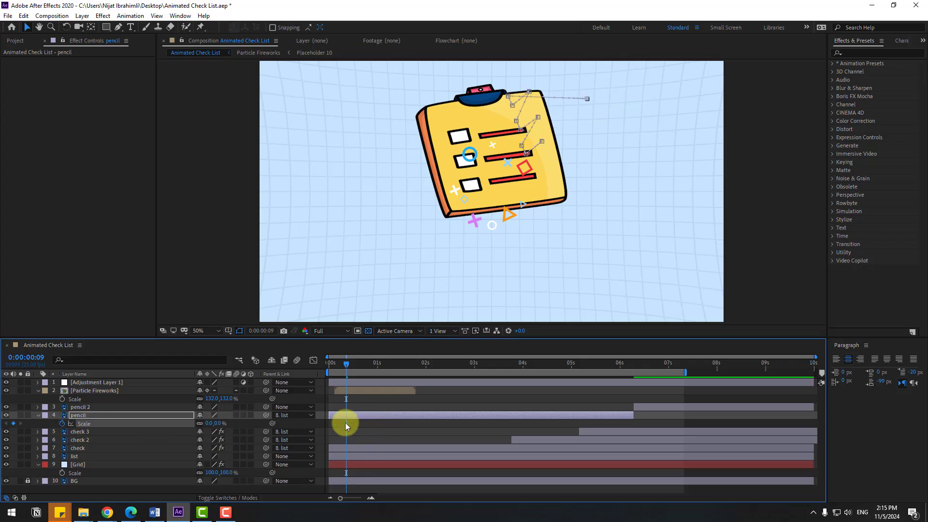
key(Page_Down)
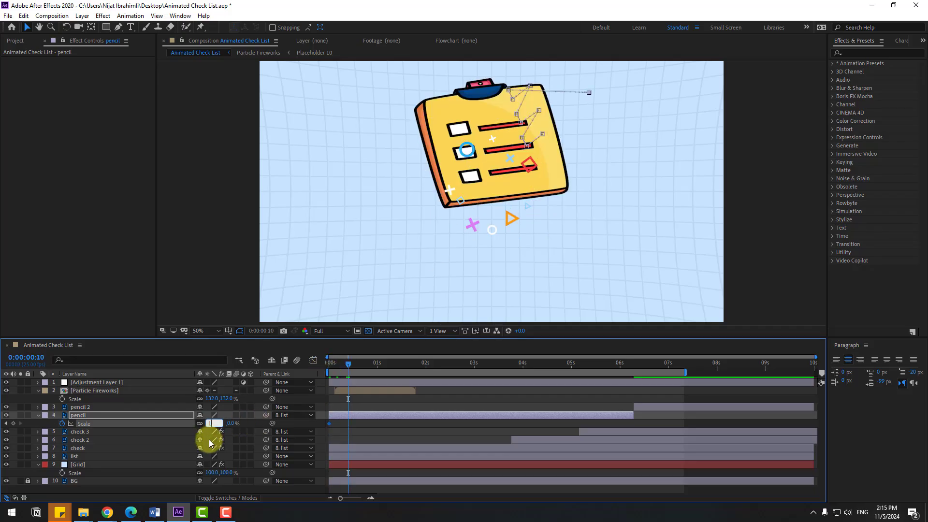
text(120)
key(Return)
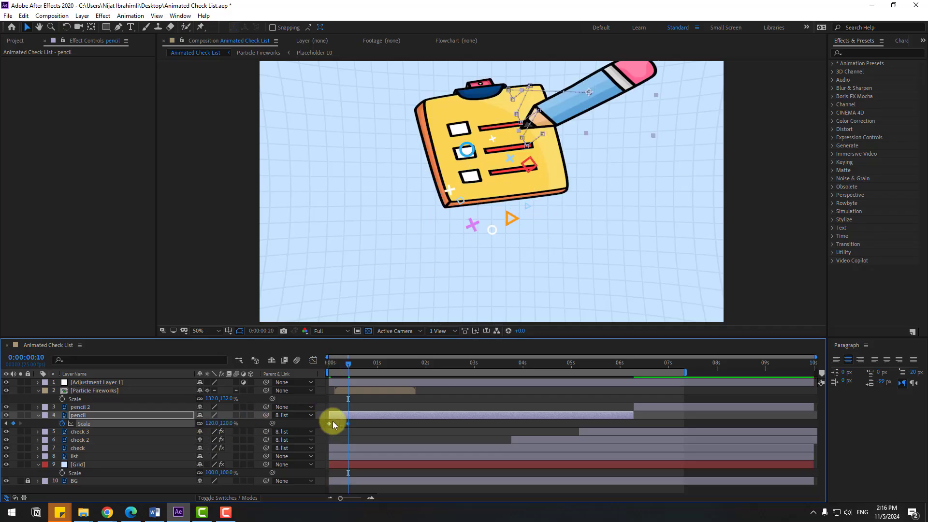
key(shift+Page_Down)
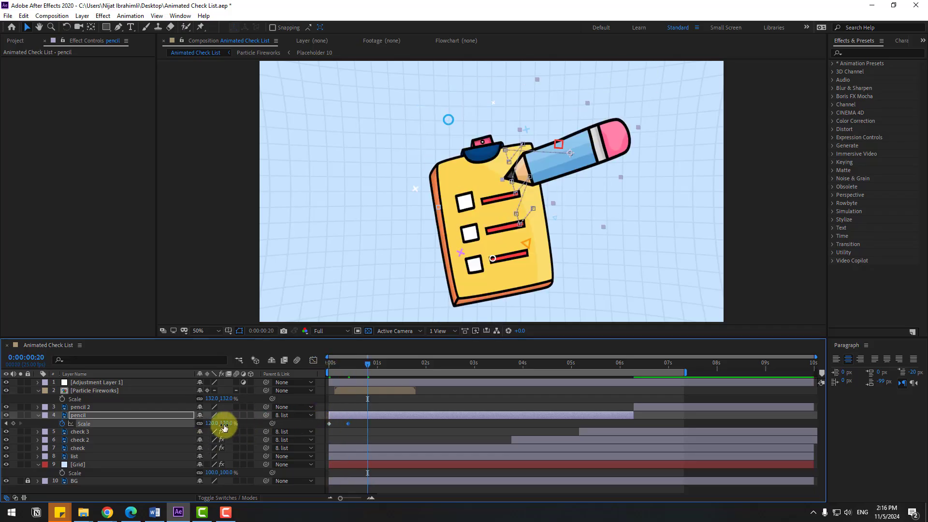
text(95)
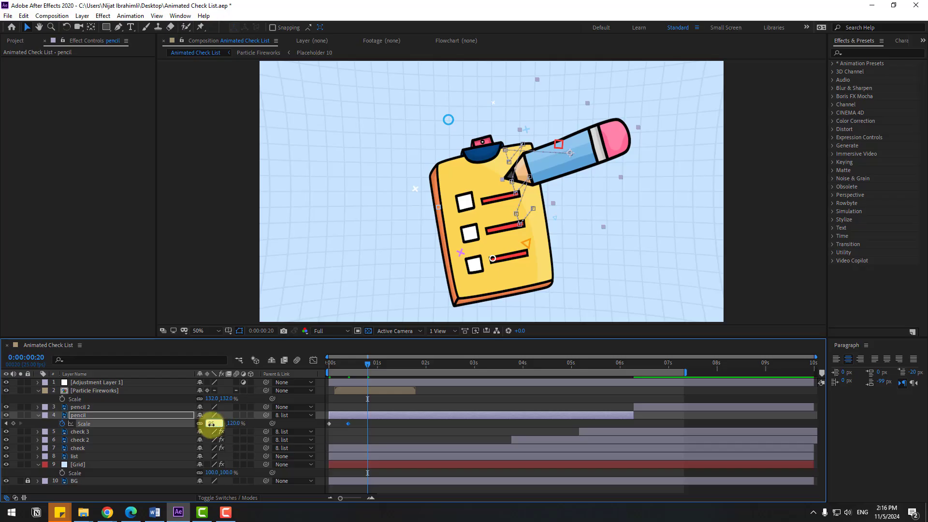
key(Return)
key(shift+Page_Down)
text(10)
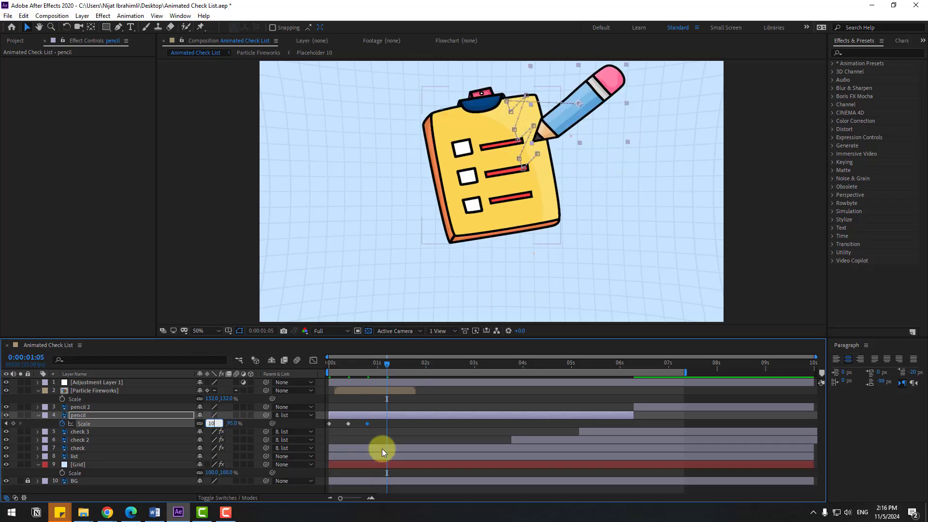
text(0)
key(Return)
- Apply Easy Ease to the four pencil scale keyframes, shift them slightly later, and preview
drag(395, 423, 320, 430)
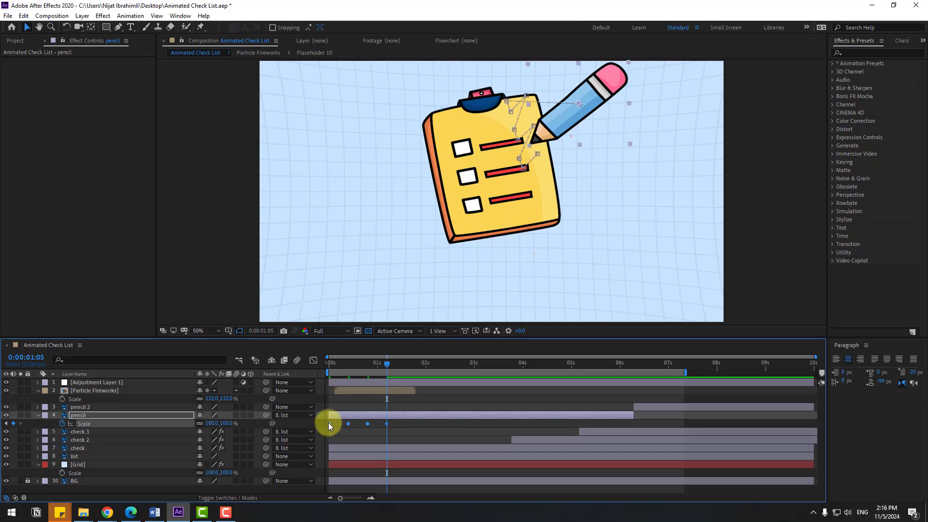
right_click(328, 423)
mouse_move(408, 356)
click(511, 340)
drag(347, 425, 365, 428)
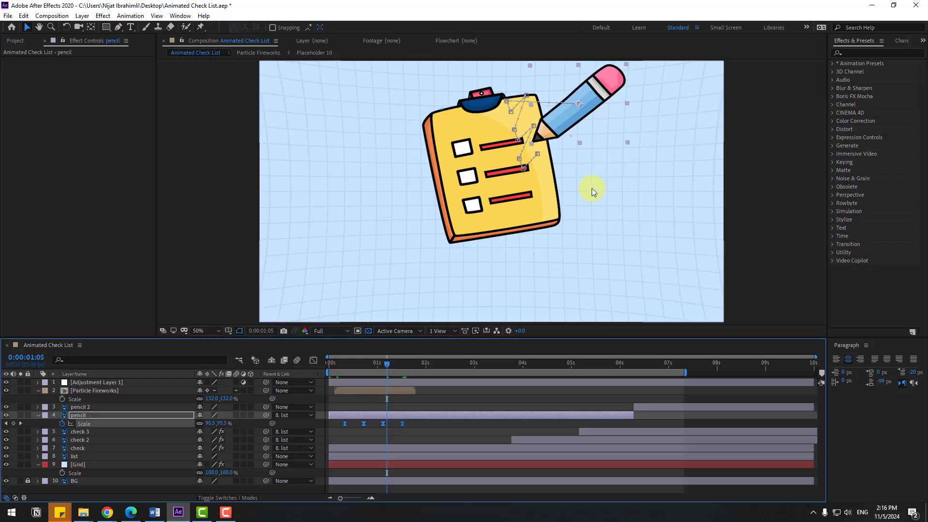
key(h)
drag(592, 188, 578, 220)
key(space)
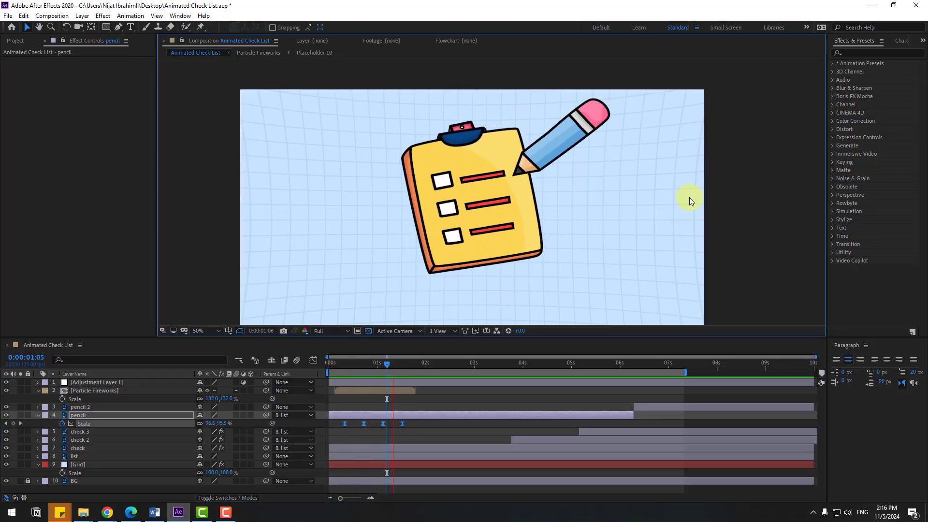